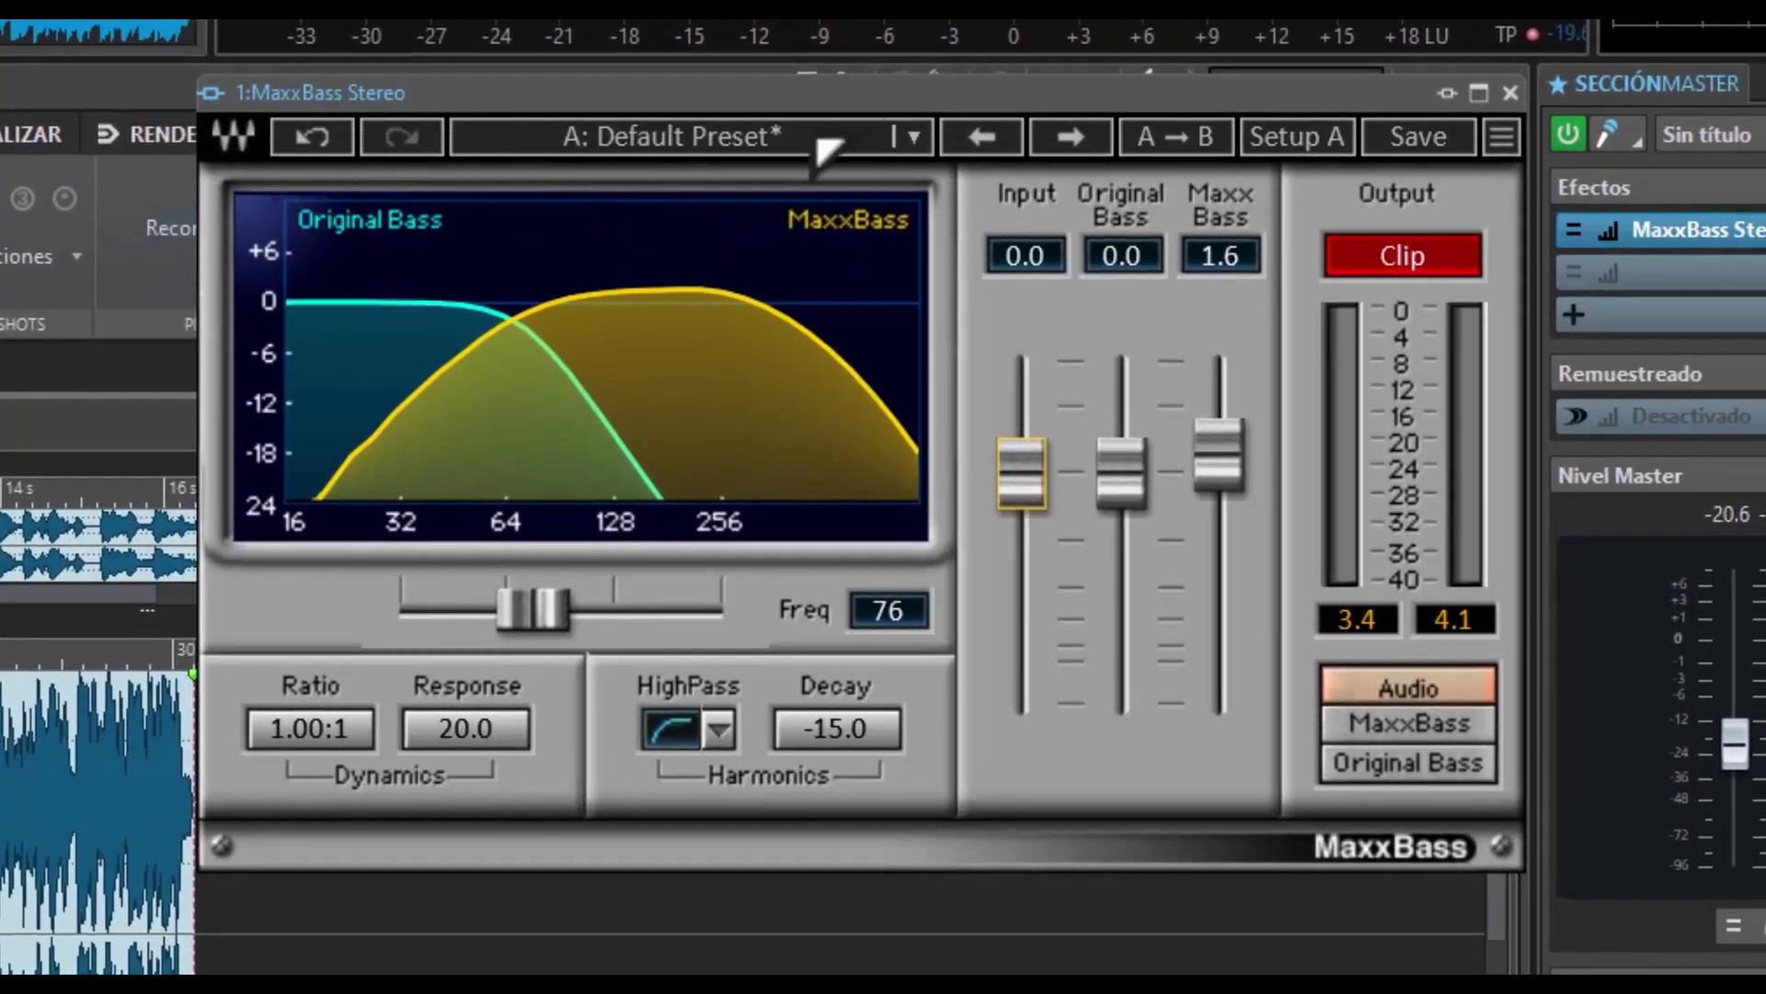
- Look over the MaxxBass factory preset list and compare setups A and B
click(913, 138)
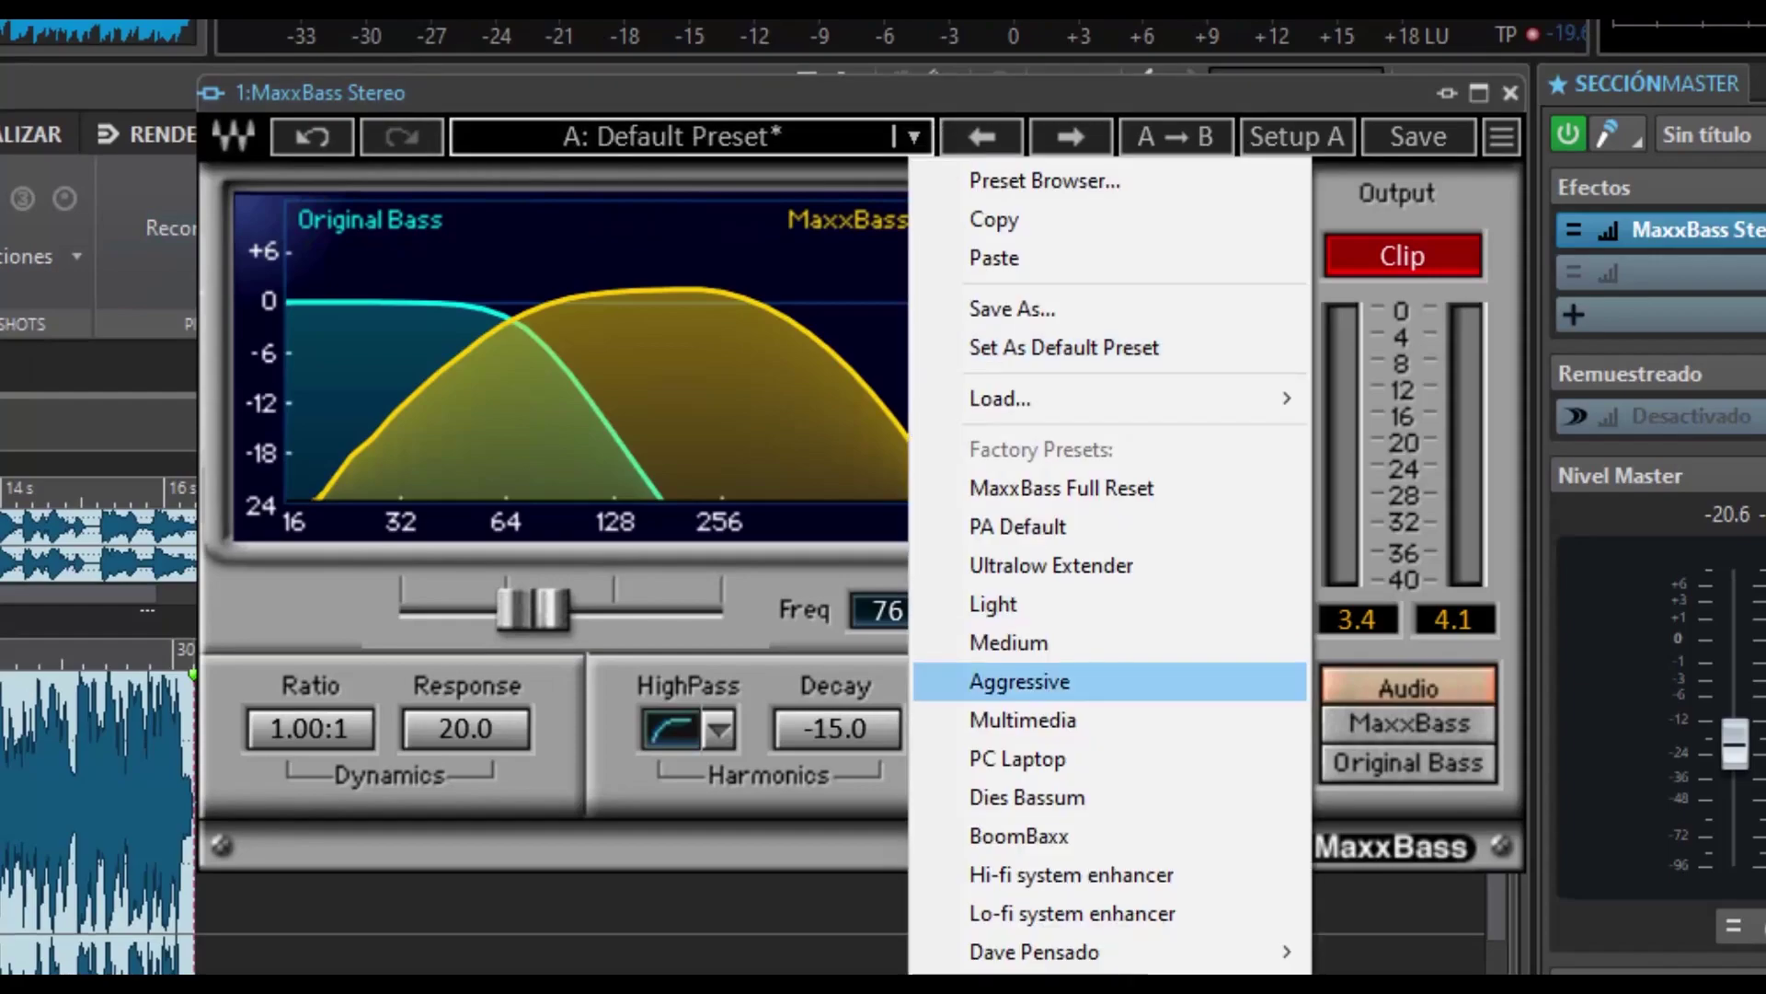
click(846, 187)
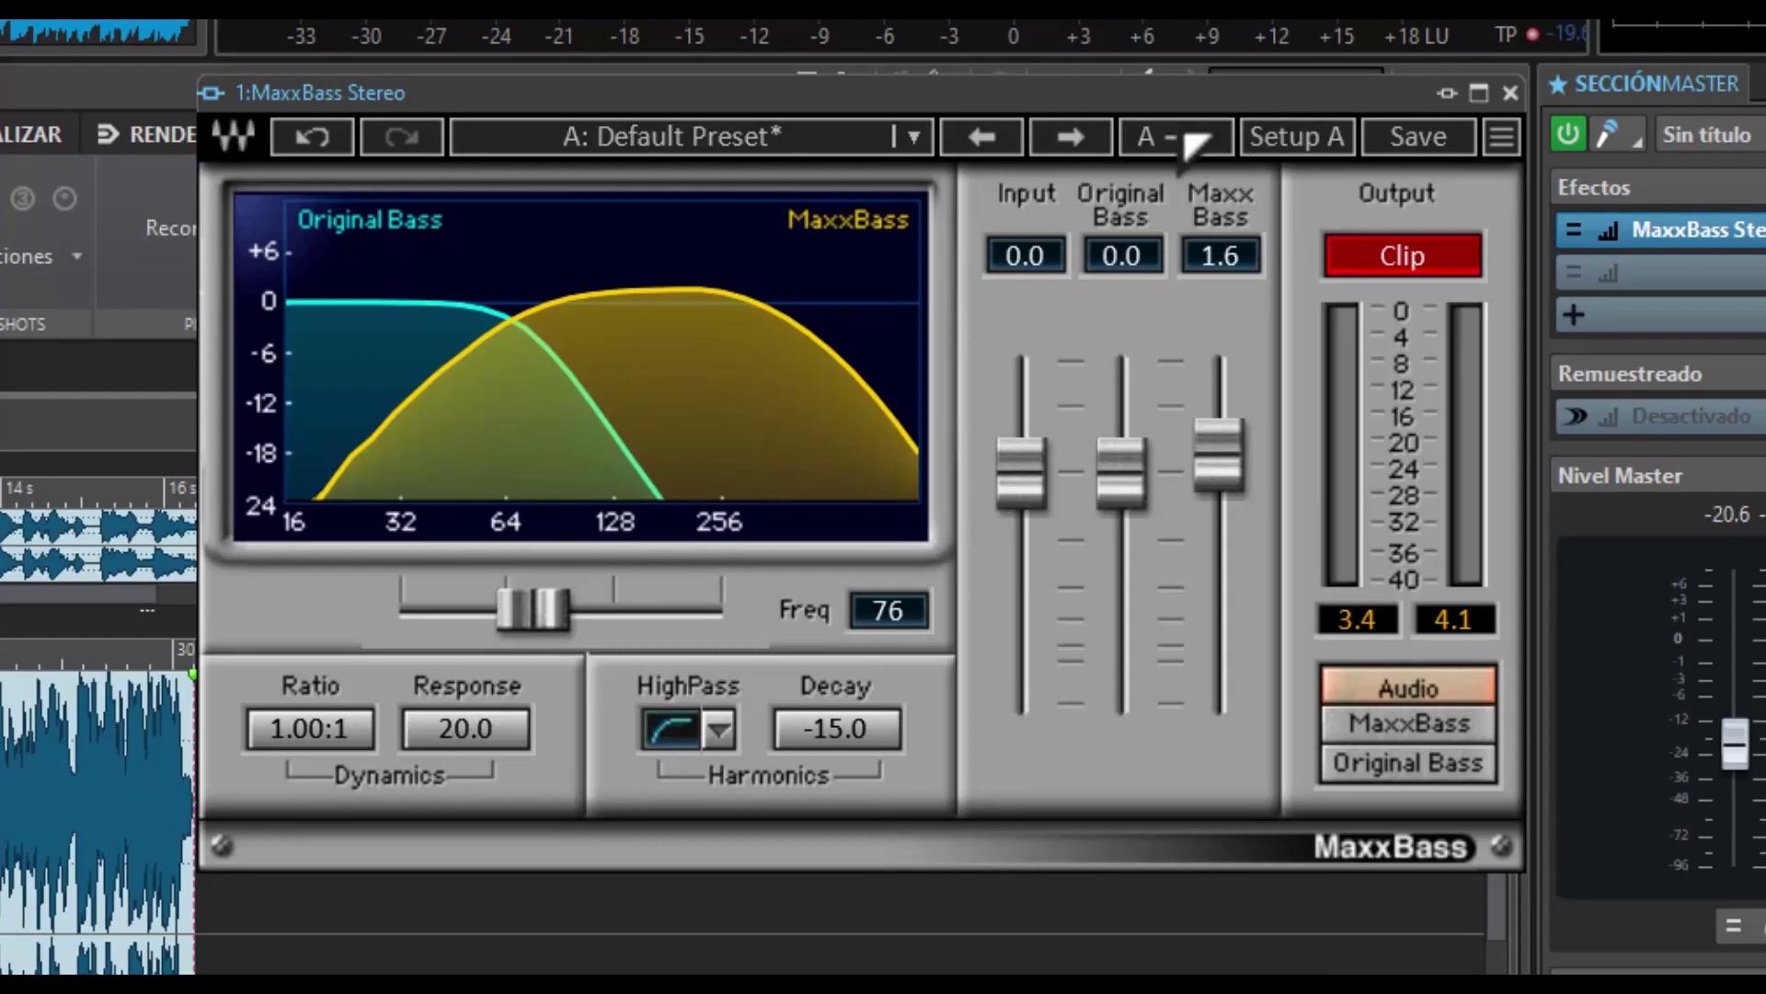
click(1319, 148)
click(1329, 144)
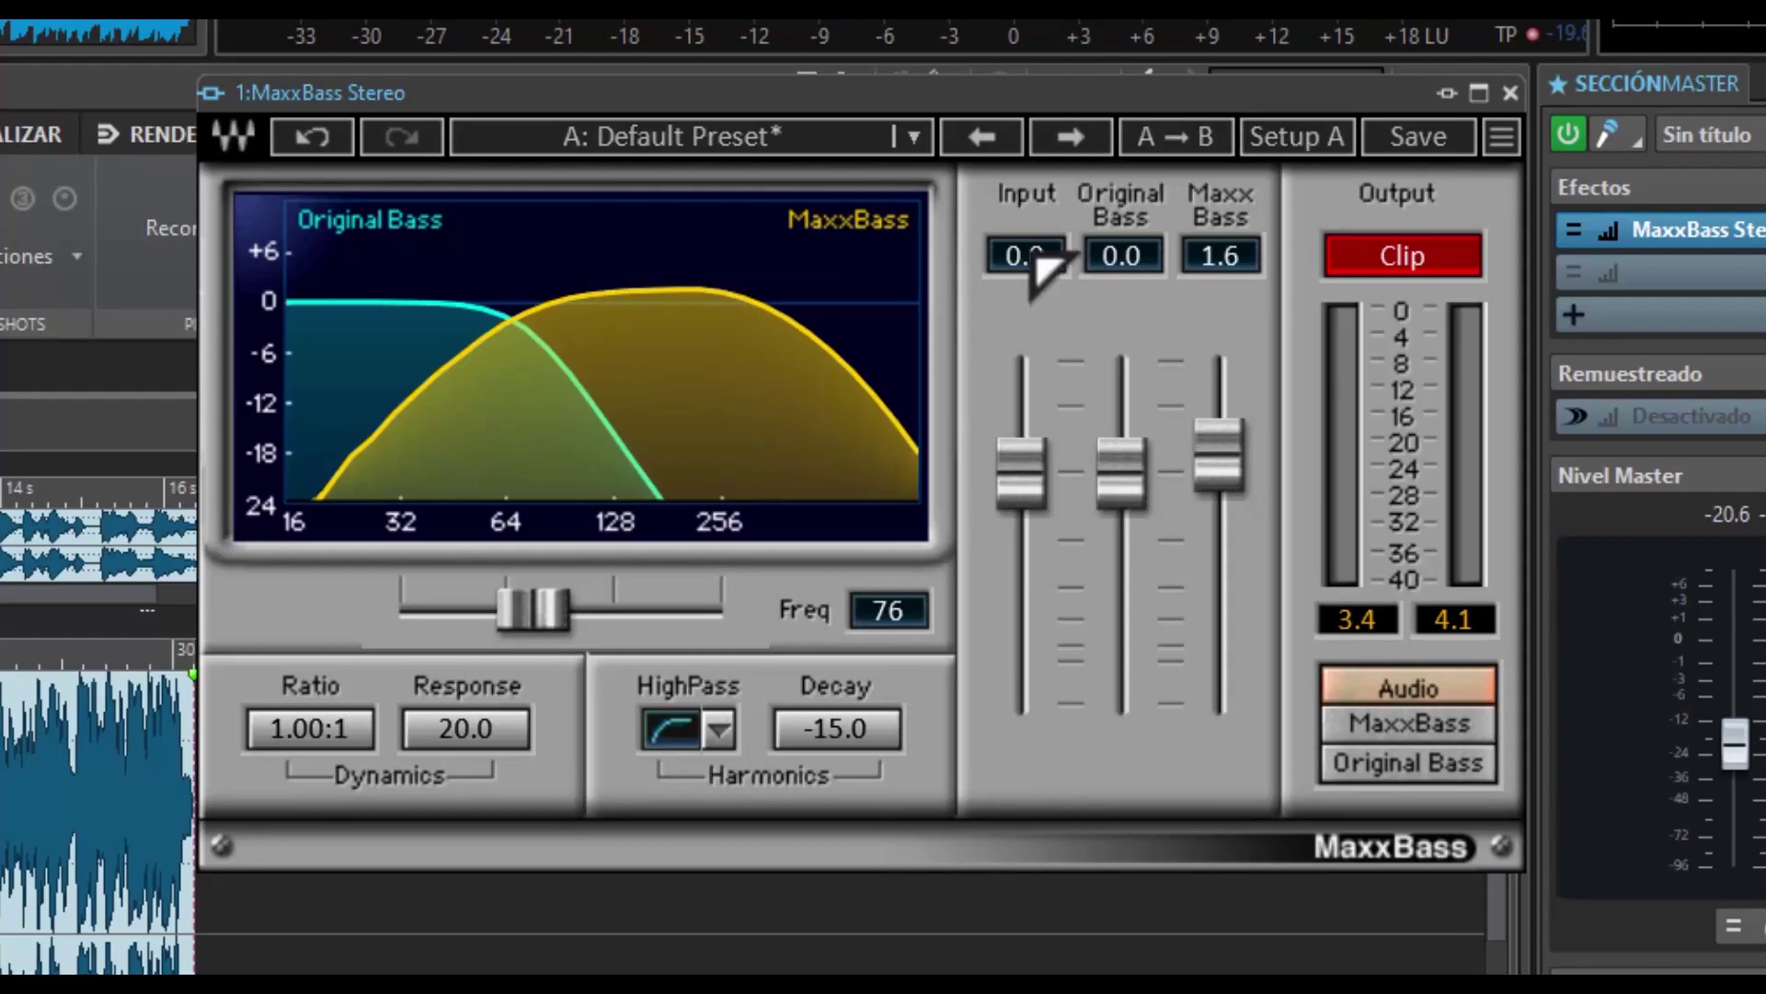
- Check the plugin's GUI size options and reset the output clip indicator
click(1502, 138)
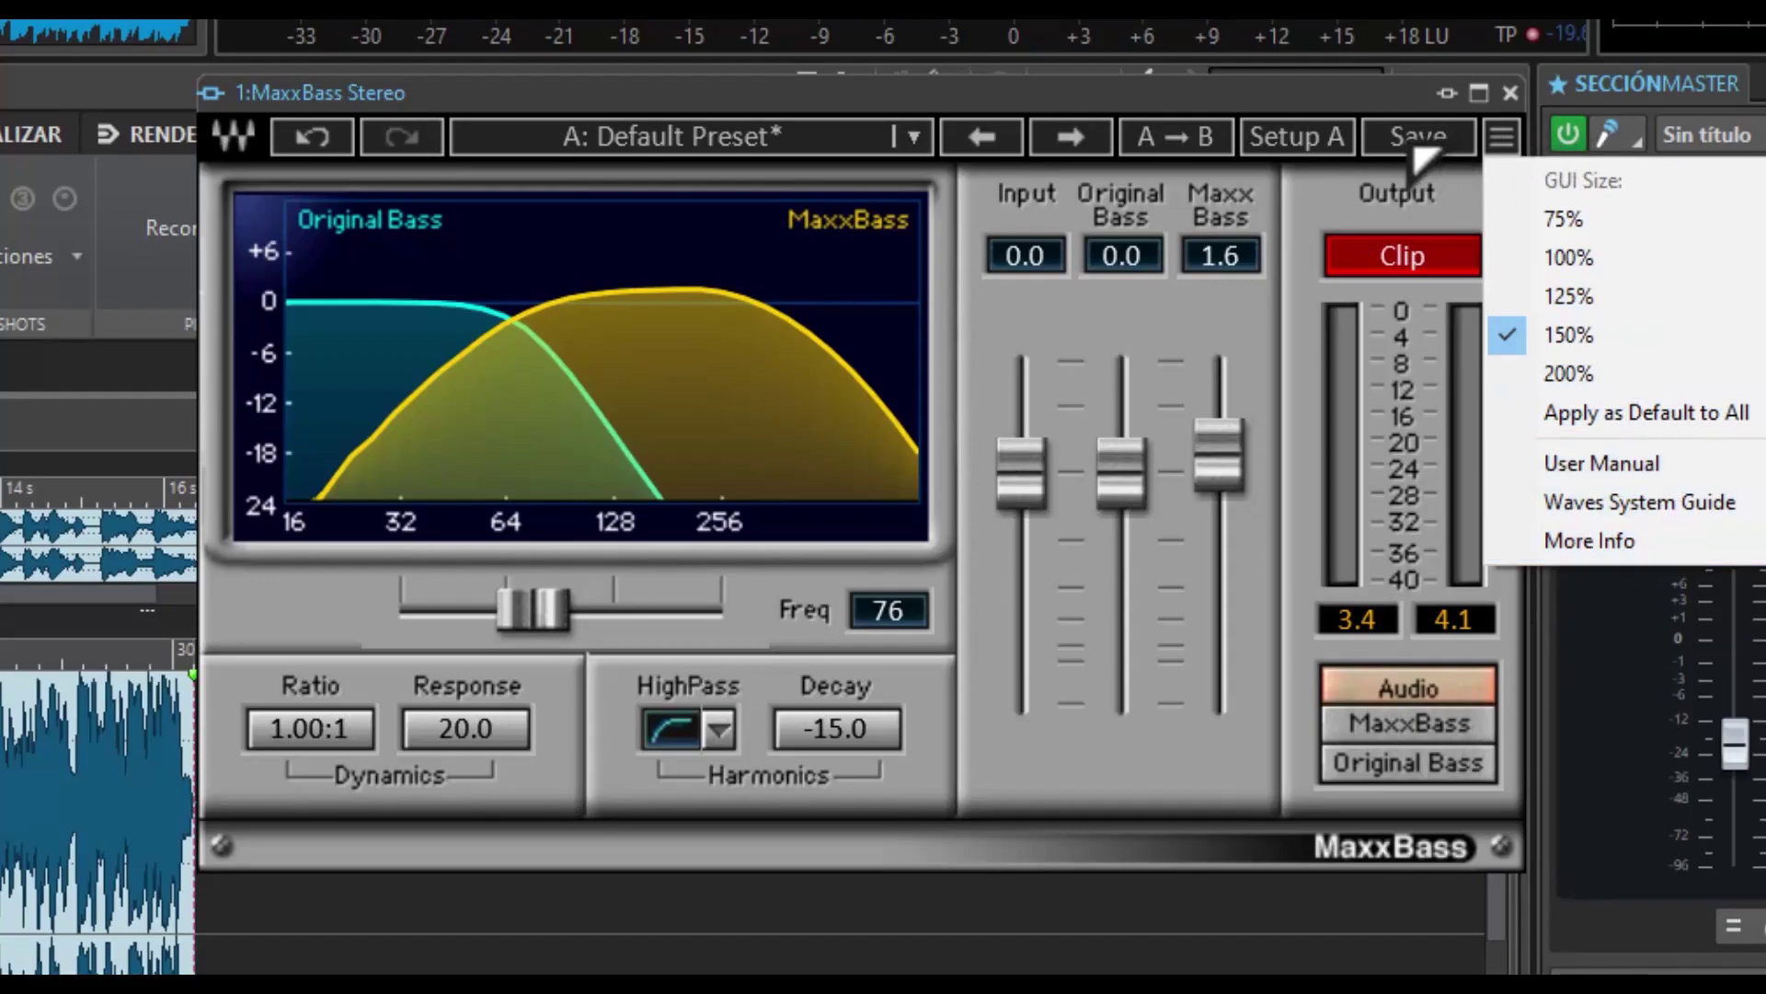
click(1389, 253)
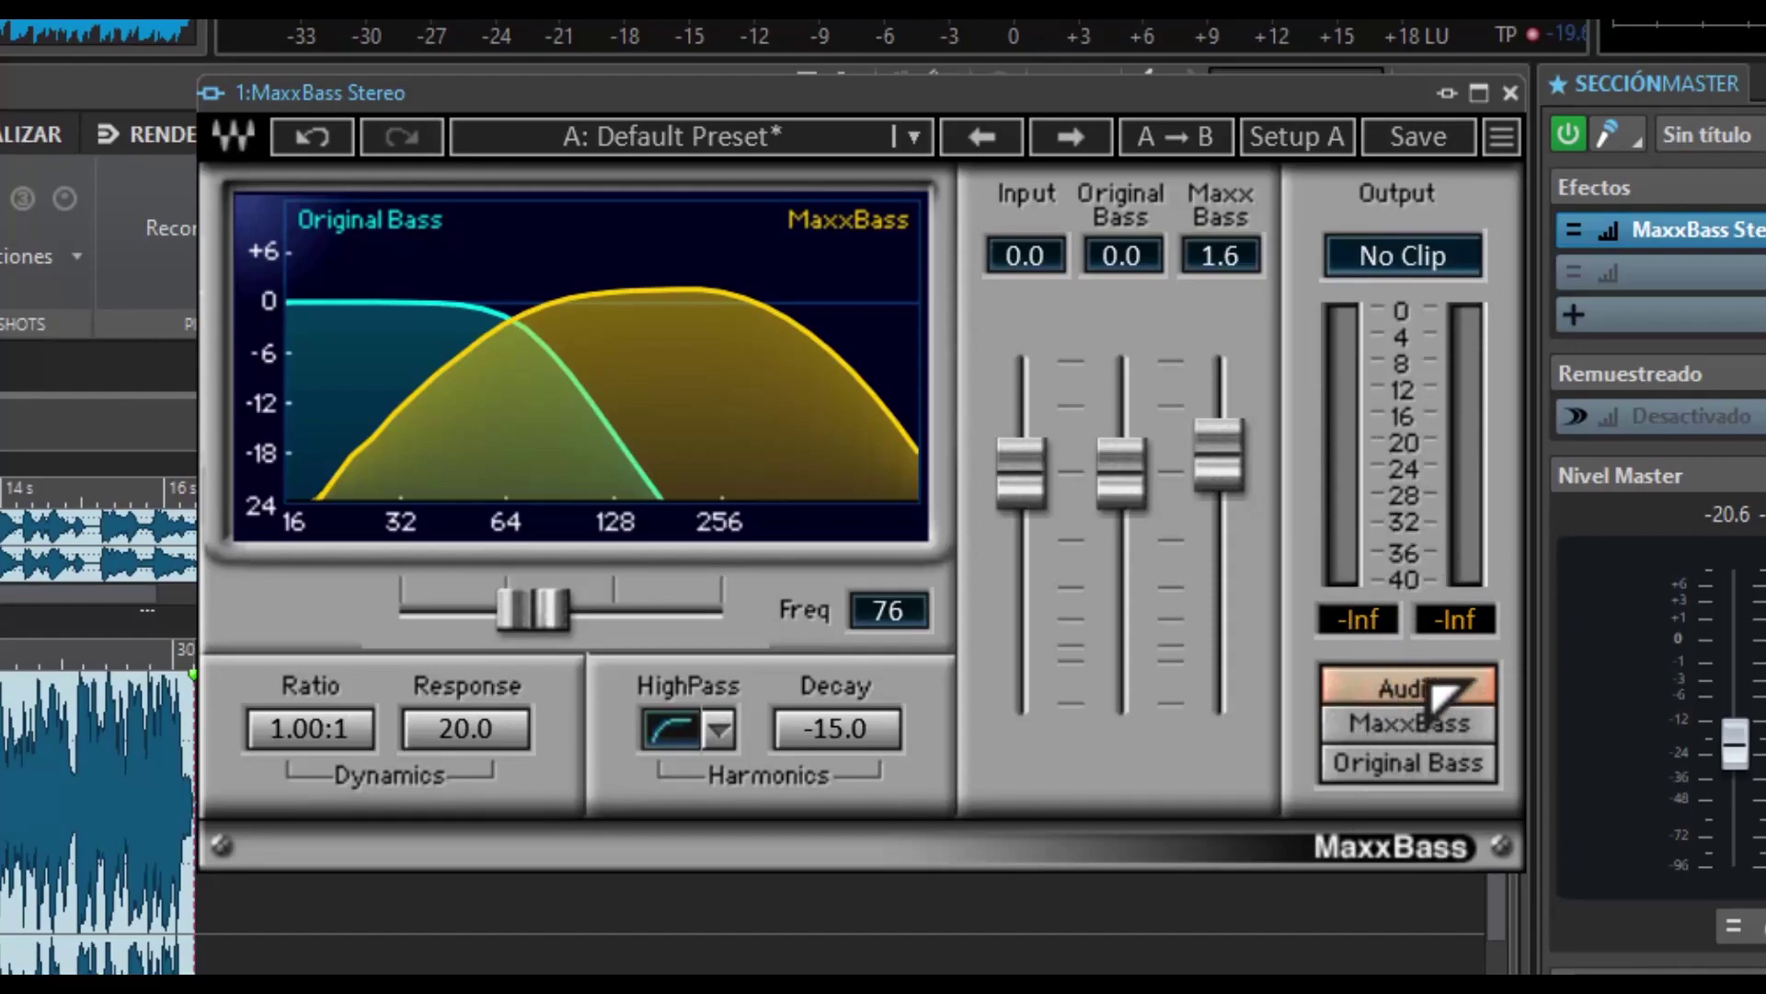
- Compare the MaxxBass and Original Bass monitoring modes, finishing with the output monitoring set to Audio
click(1437, 727)
click(1426, 763)
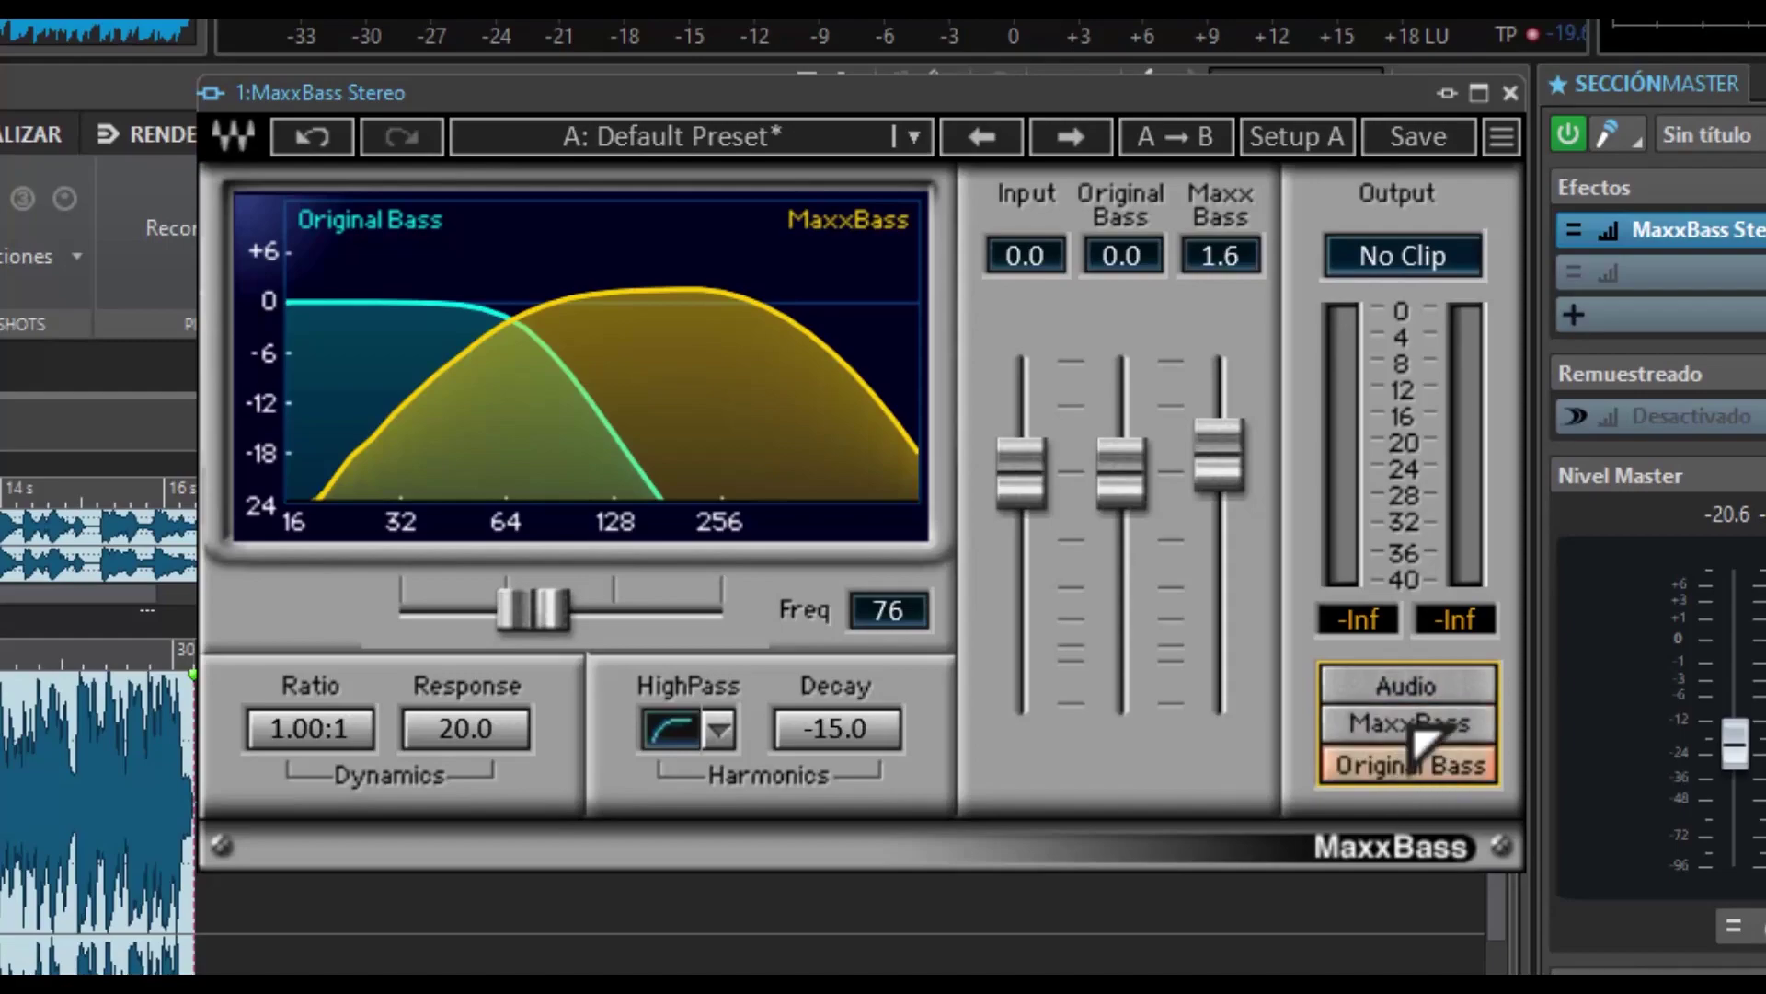
click(1431, 688)
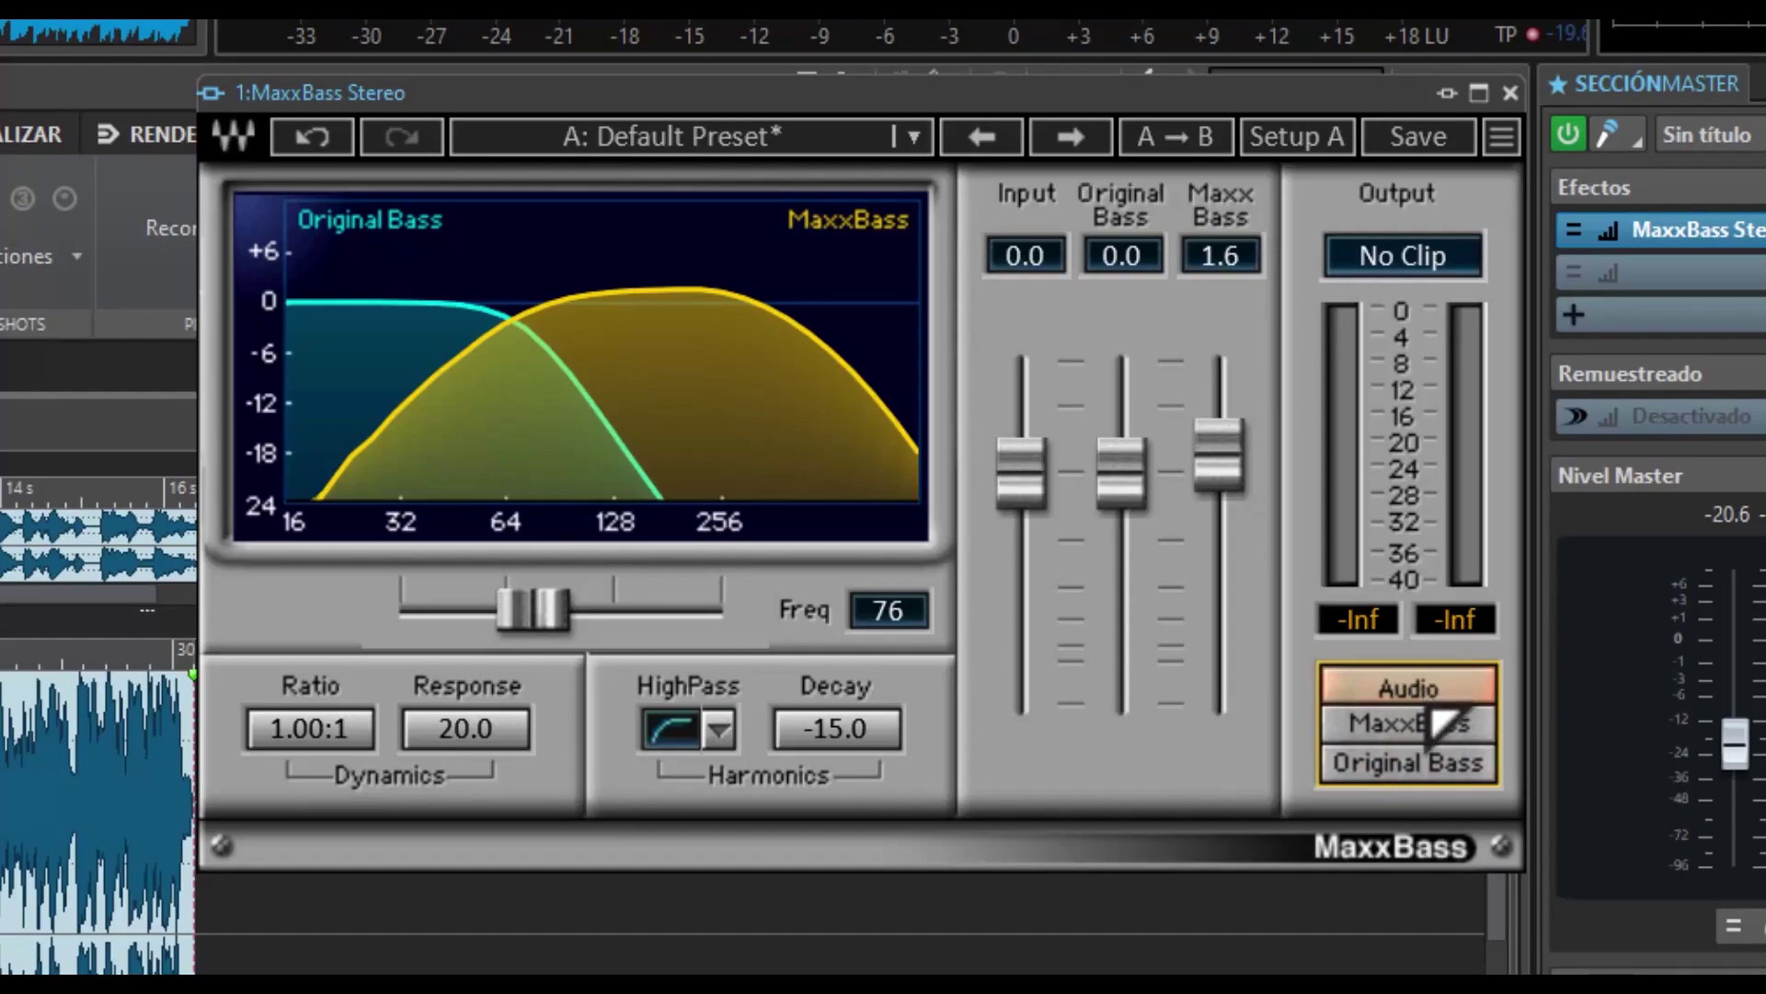
click(1431, 731)
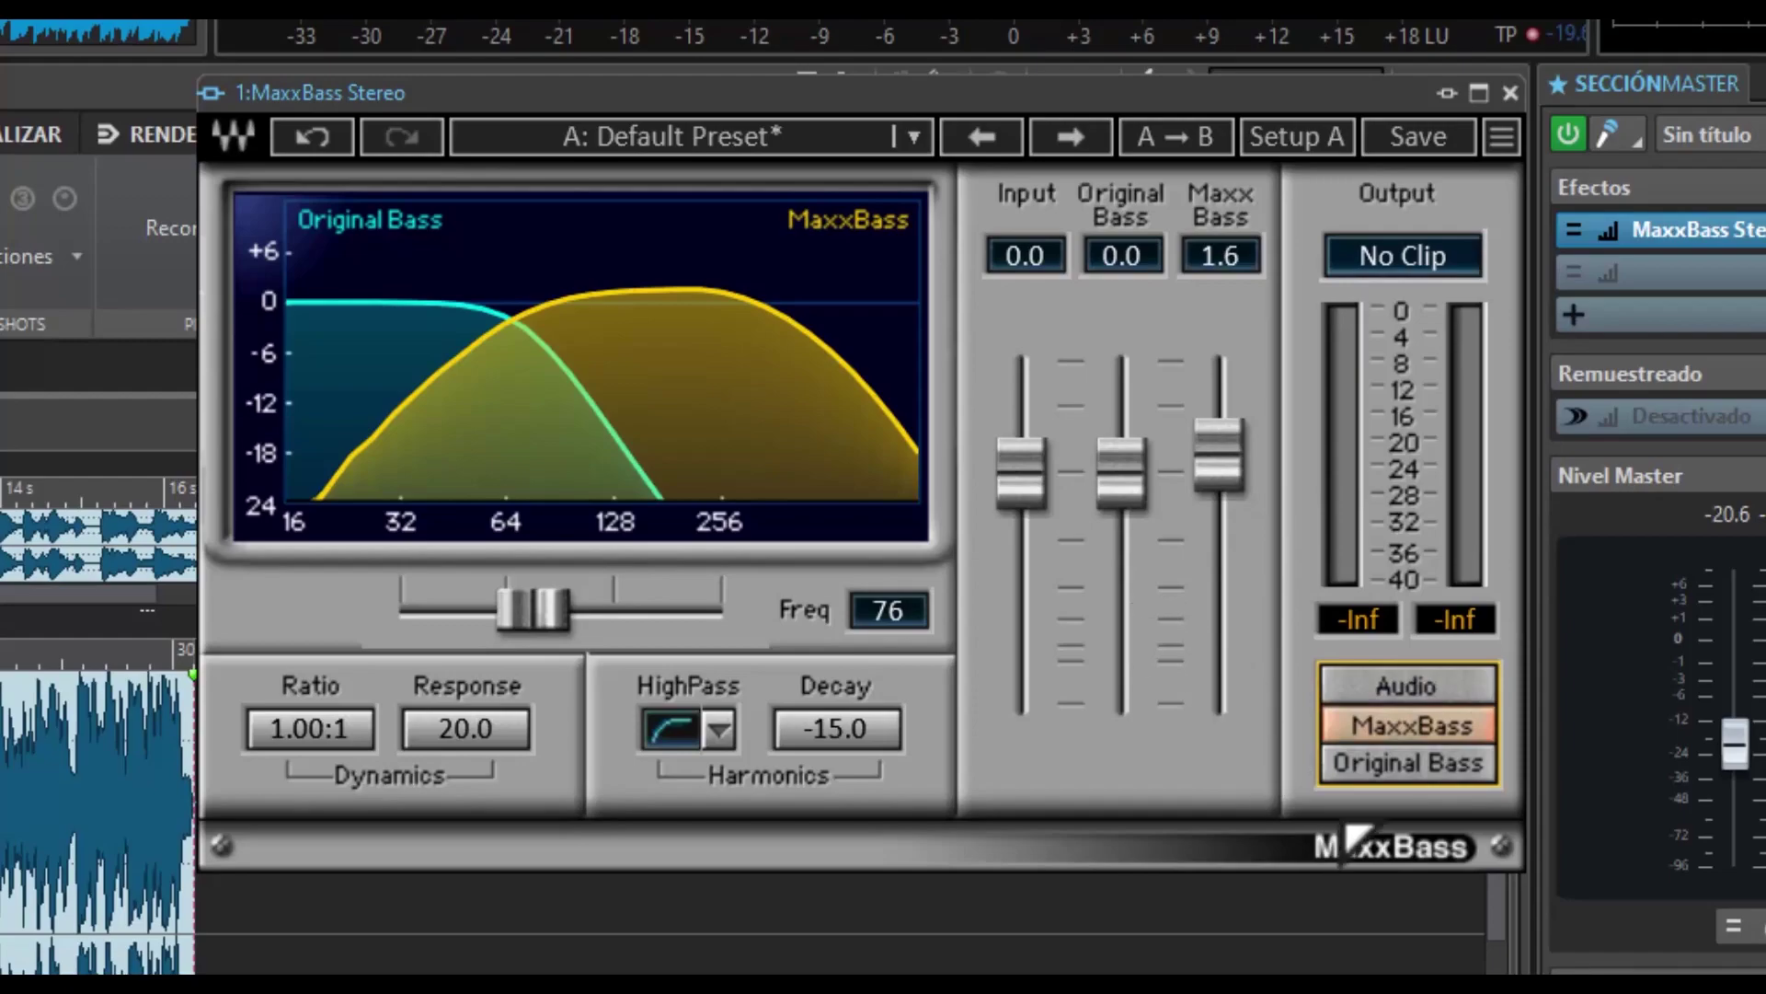
click(1412, 769)
click(1419, 726)
click(1415, 765)
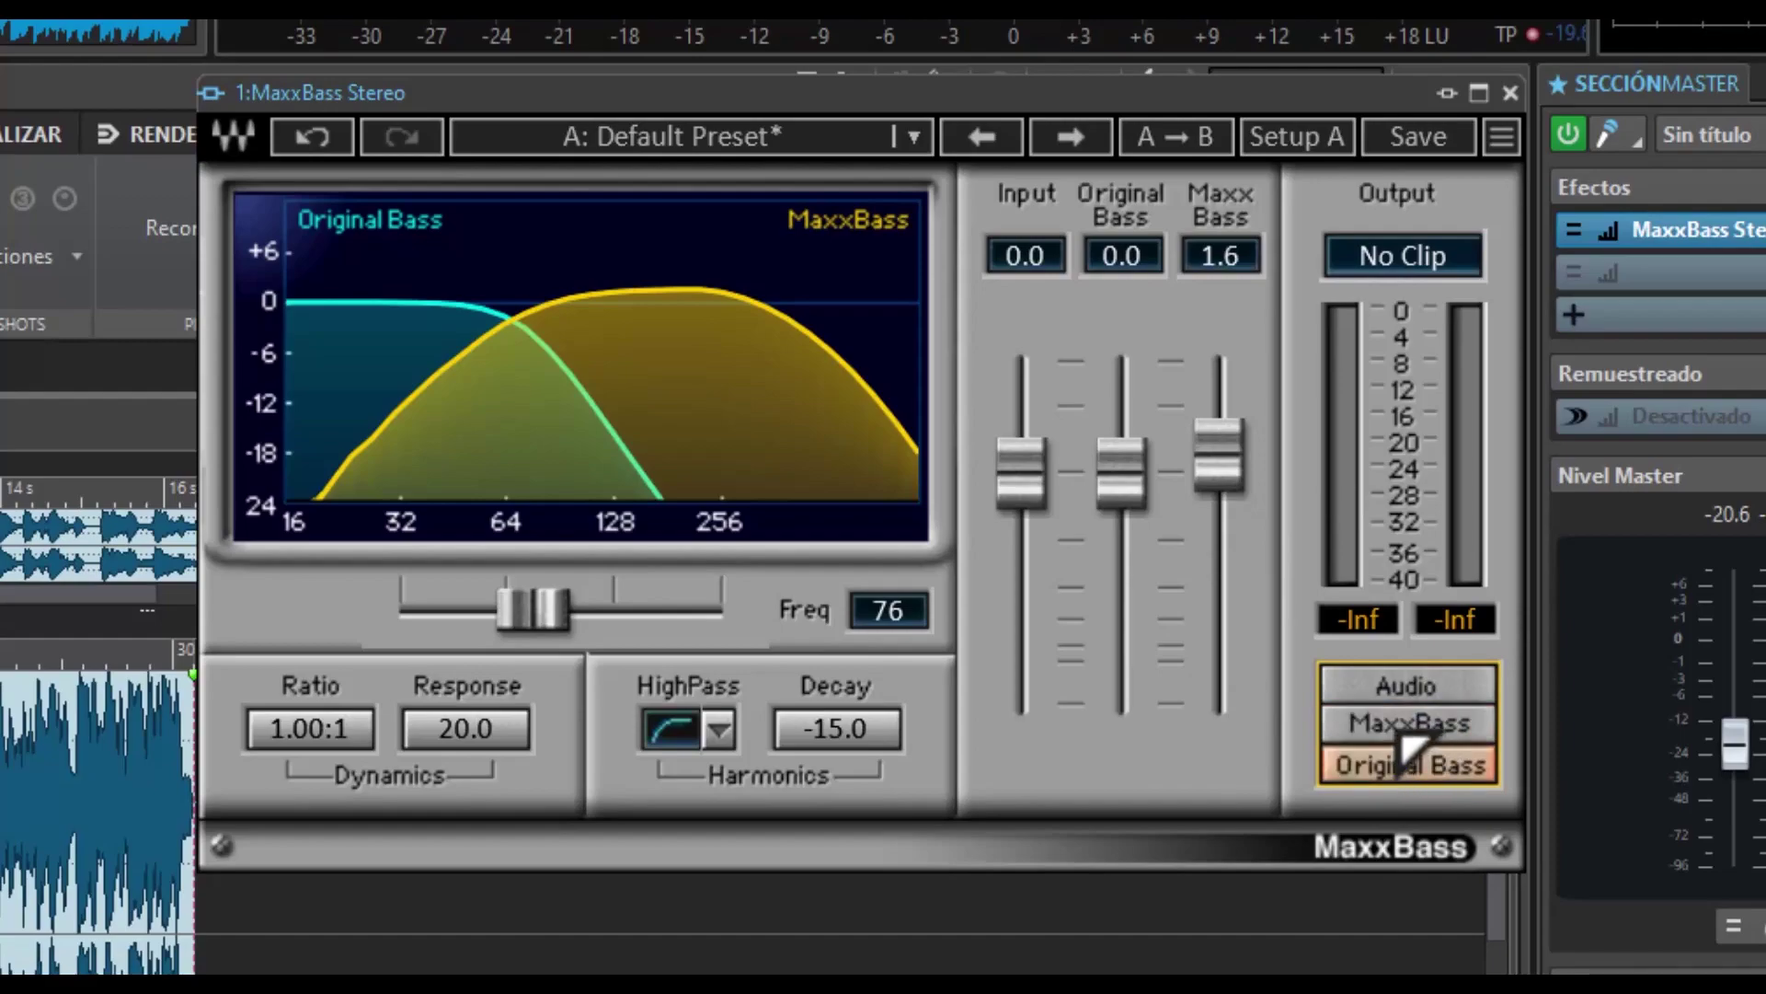
click(1417, 728)
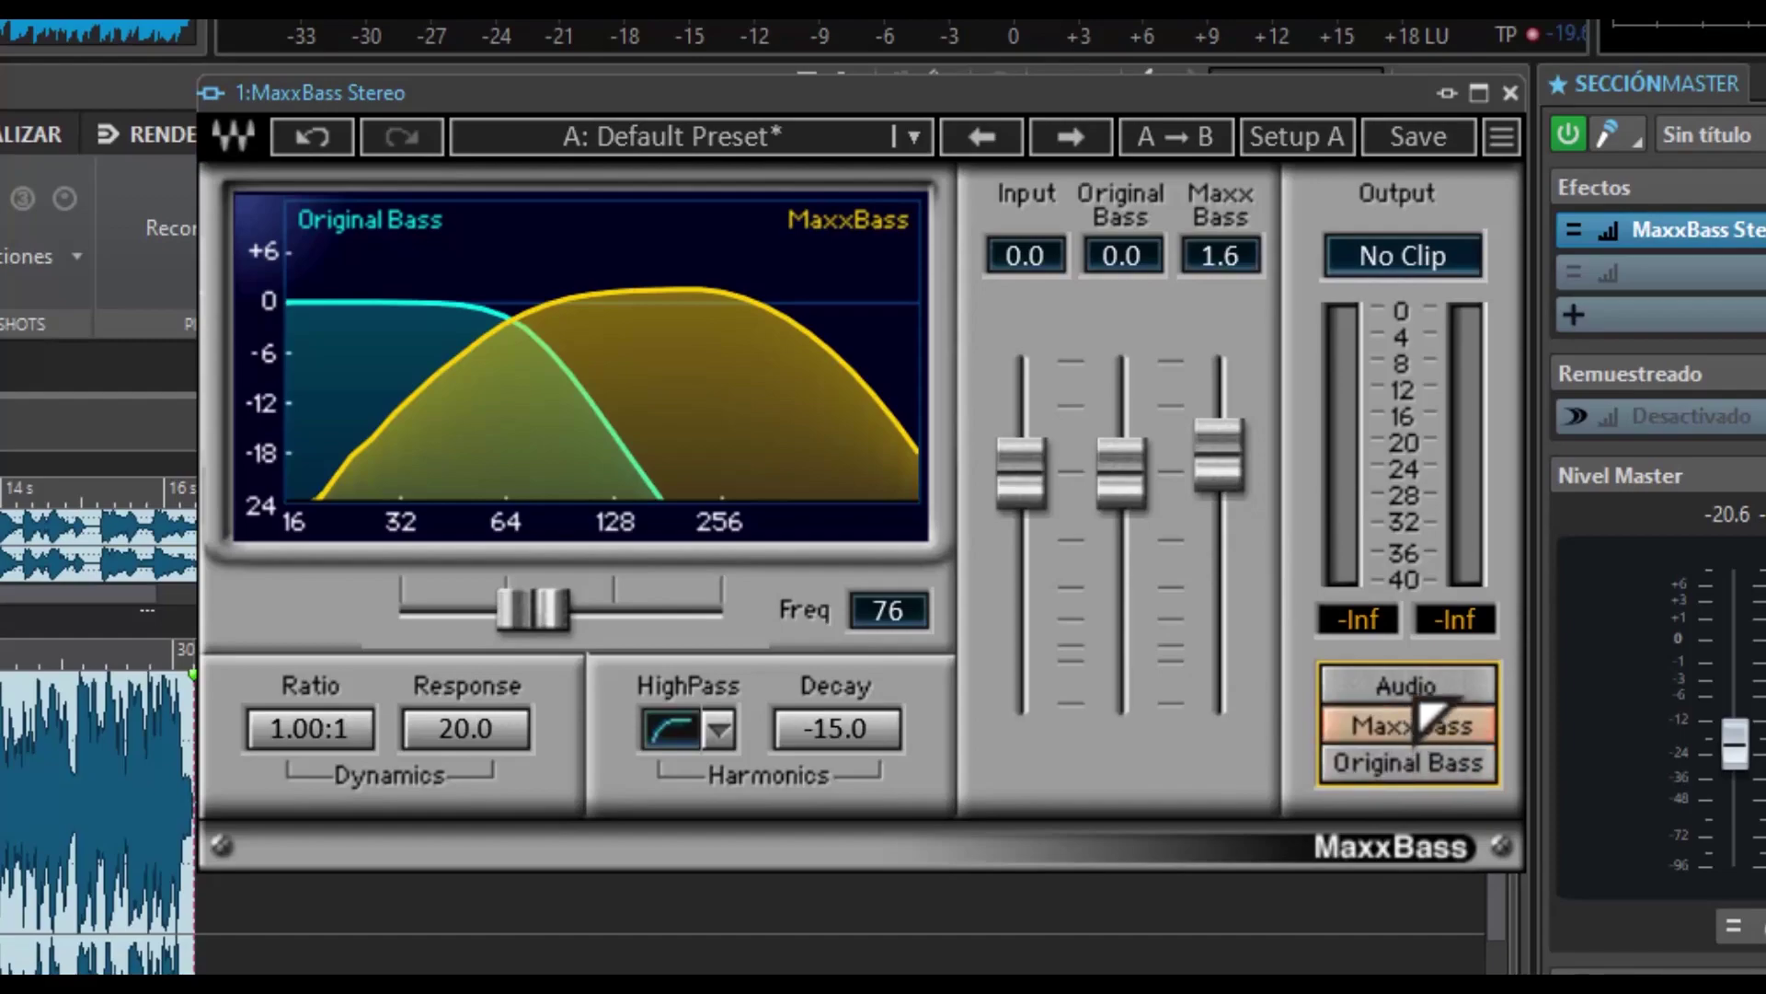
click(1431, 699)
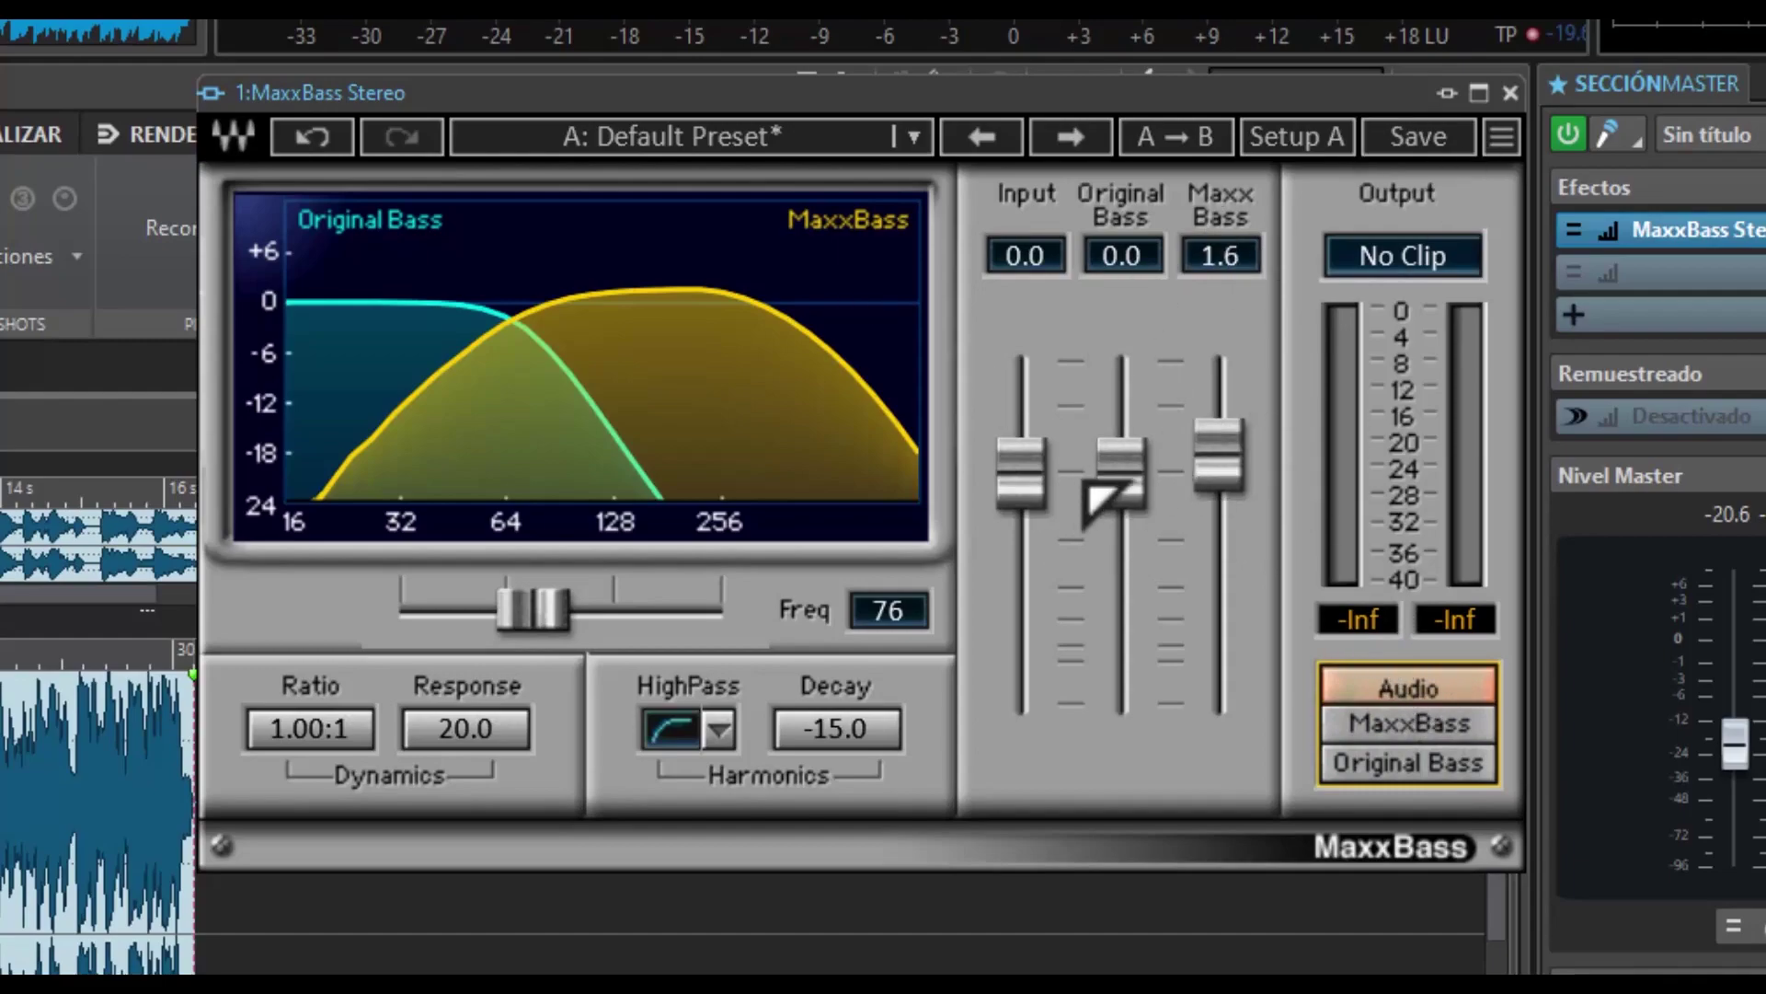
- Lower the input level to -6.5 and the original bass level to -0.6
drag(1021, 471, 1021, 543)
mouse_move(1121, 471)
mouse_down()
mouse_move(1122, 583)
mouse_move(1121, 414)
mouse_move(1122, 709)
mouse_move(1121, 502)
mouse_up()
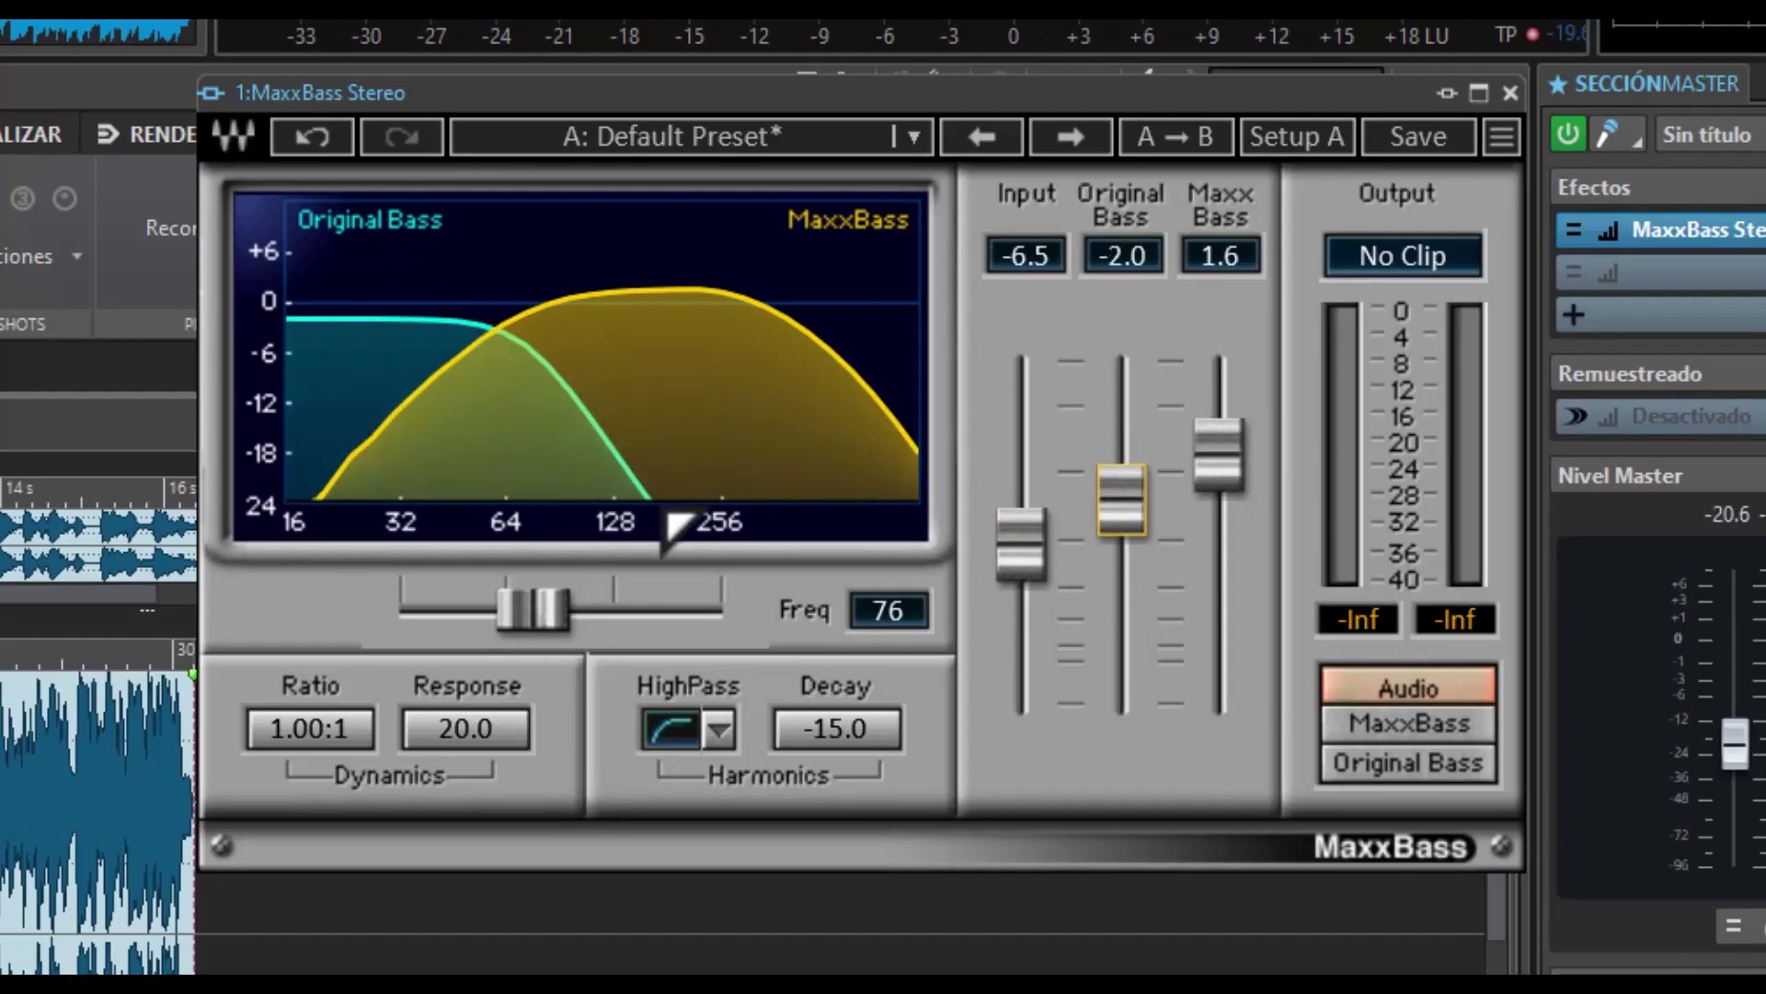
mouse_move(1121, 511)
mouse_down()
mouse_move(1121, 667)
mouse_move(1121, 358)
mouse_move(1121, 631)
mouse_move(1122, 481)
mouse_up()
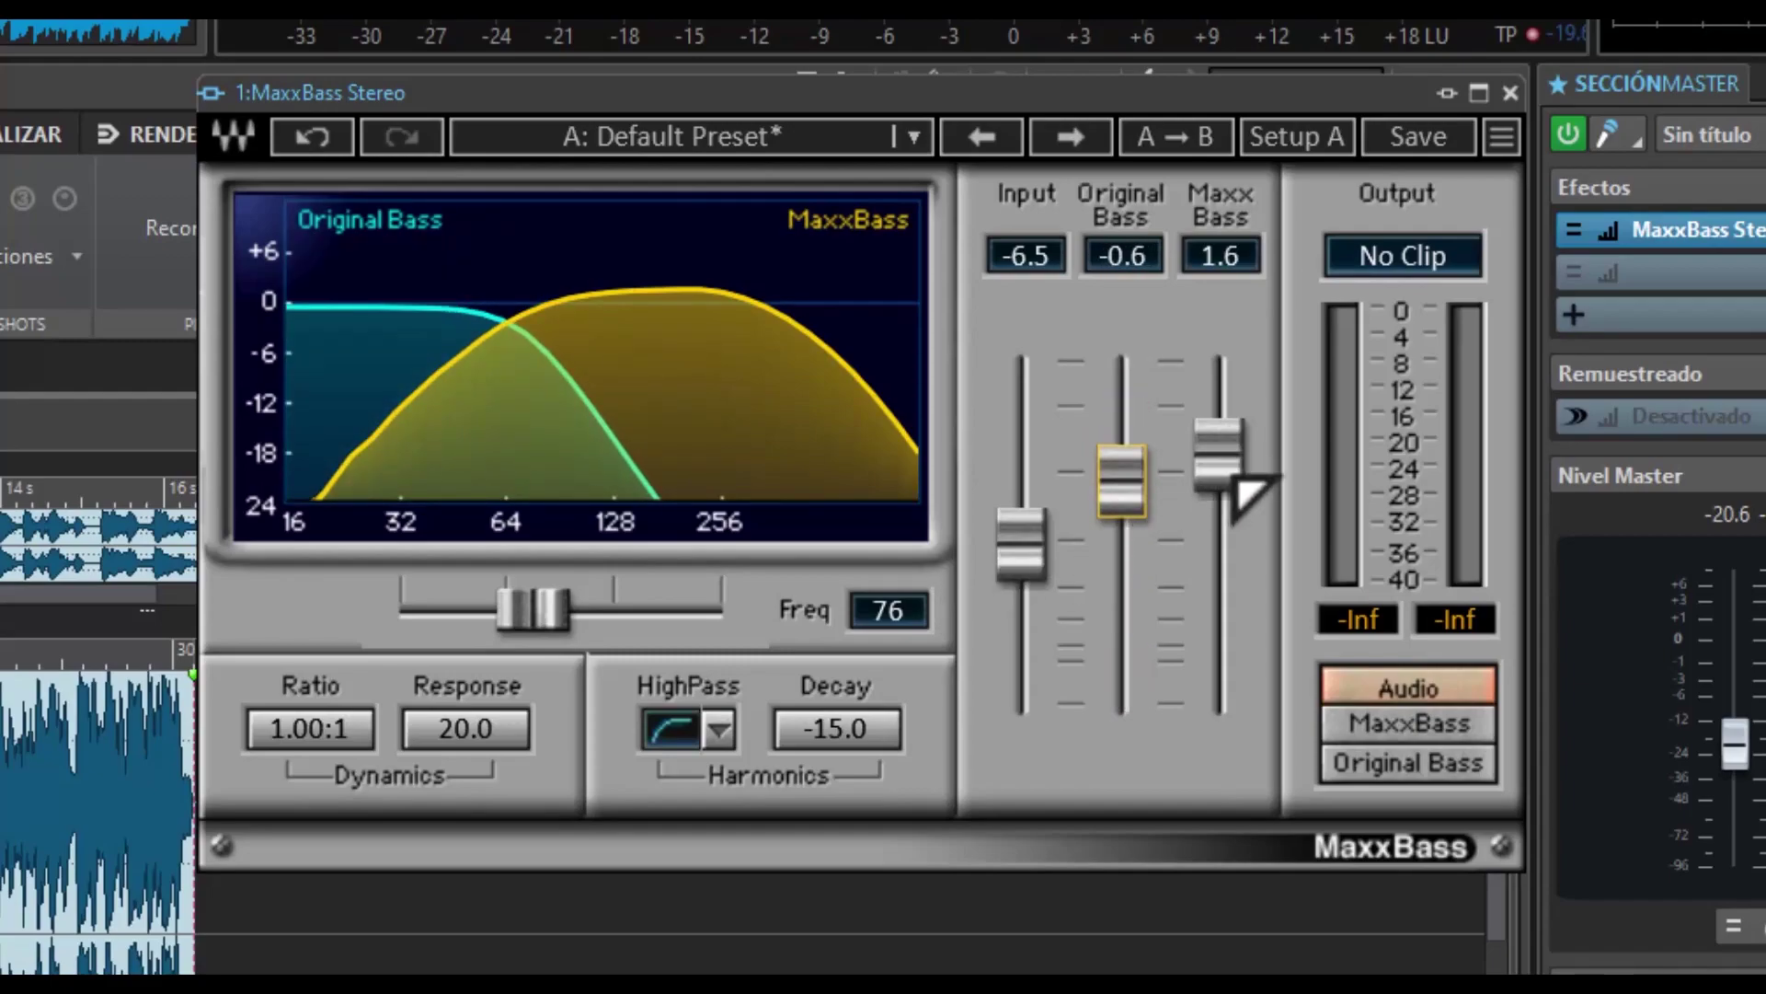
- Try the MaxxBass level at its extremes and set Input to -1.6, Original Bass to -2.4 and MaxxBass to -3.5
drag(1233, 469, 1222, 713)
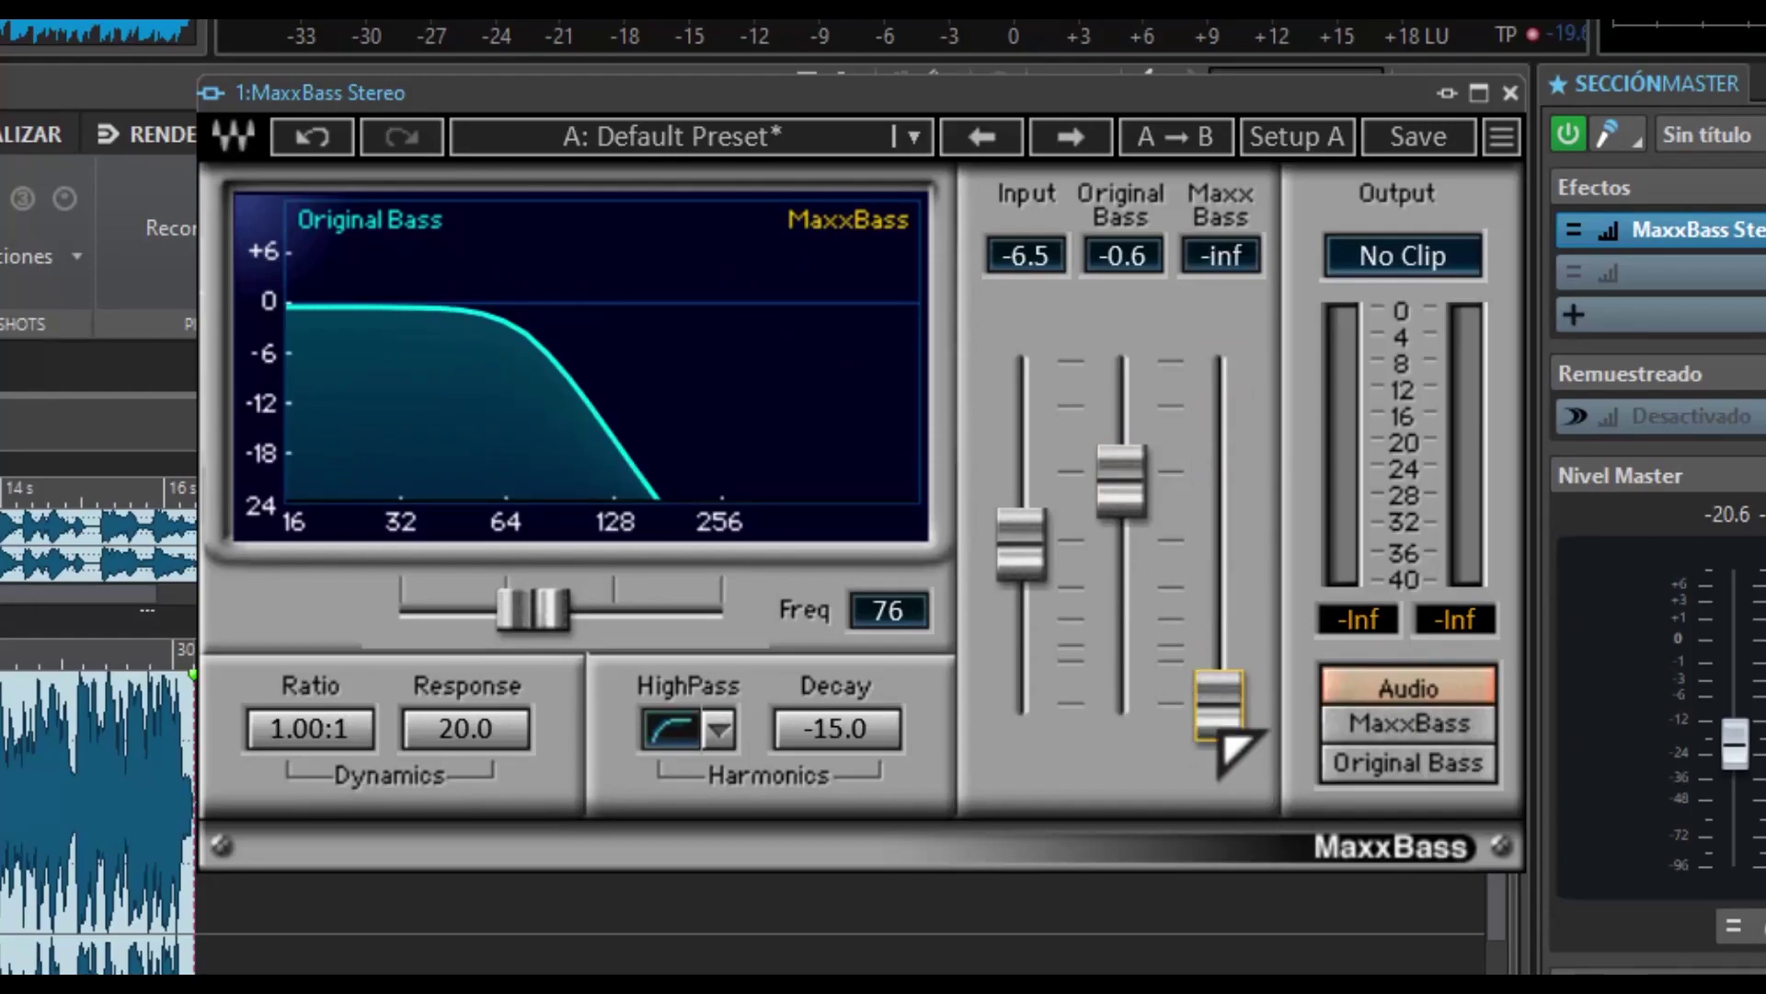
drag(1220, 706, 1220, 410)
drag(1031, 526, 1121, 505)
drag(1220, 409, 1220, 511)
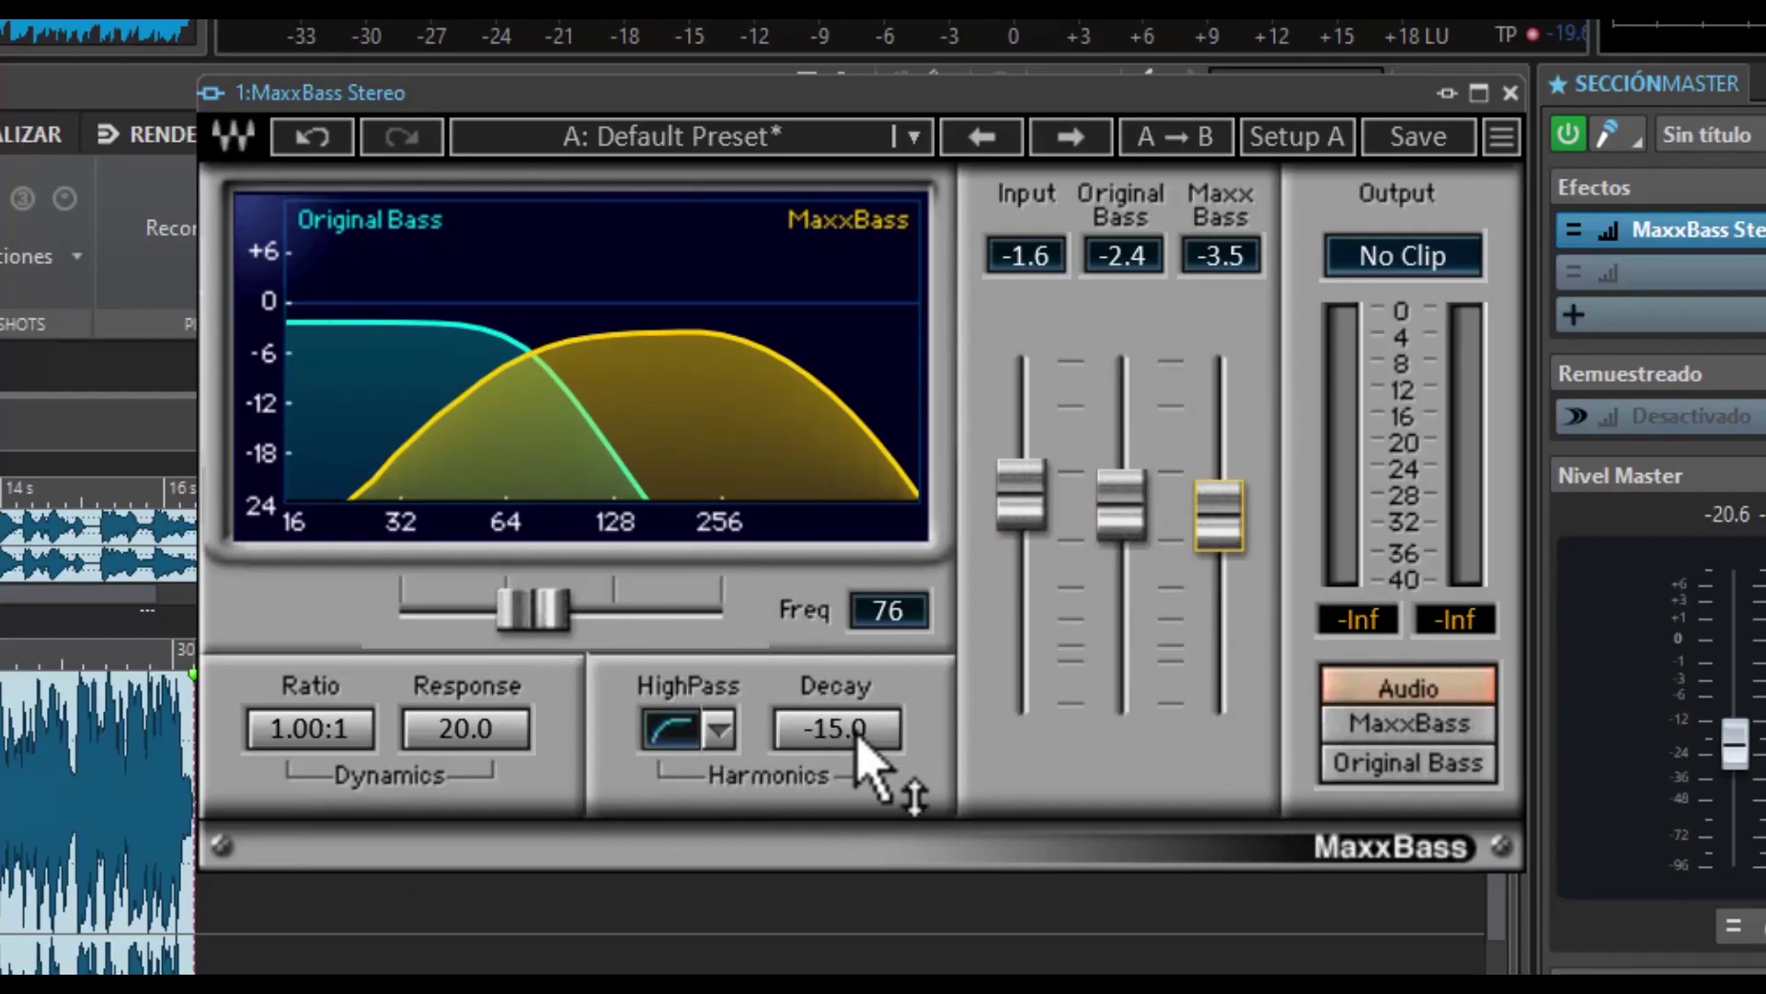
- Review the harmonics high-pass slopes and select 12dB/Octave
click(719, 730)
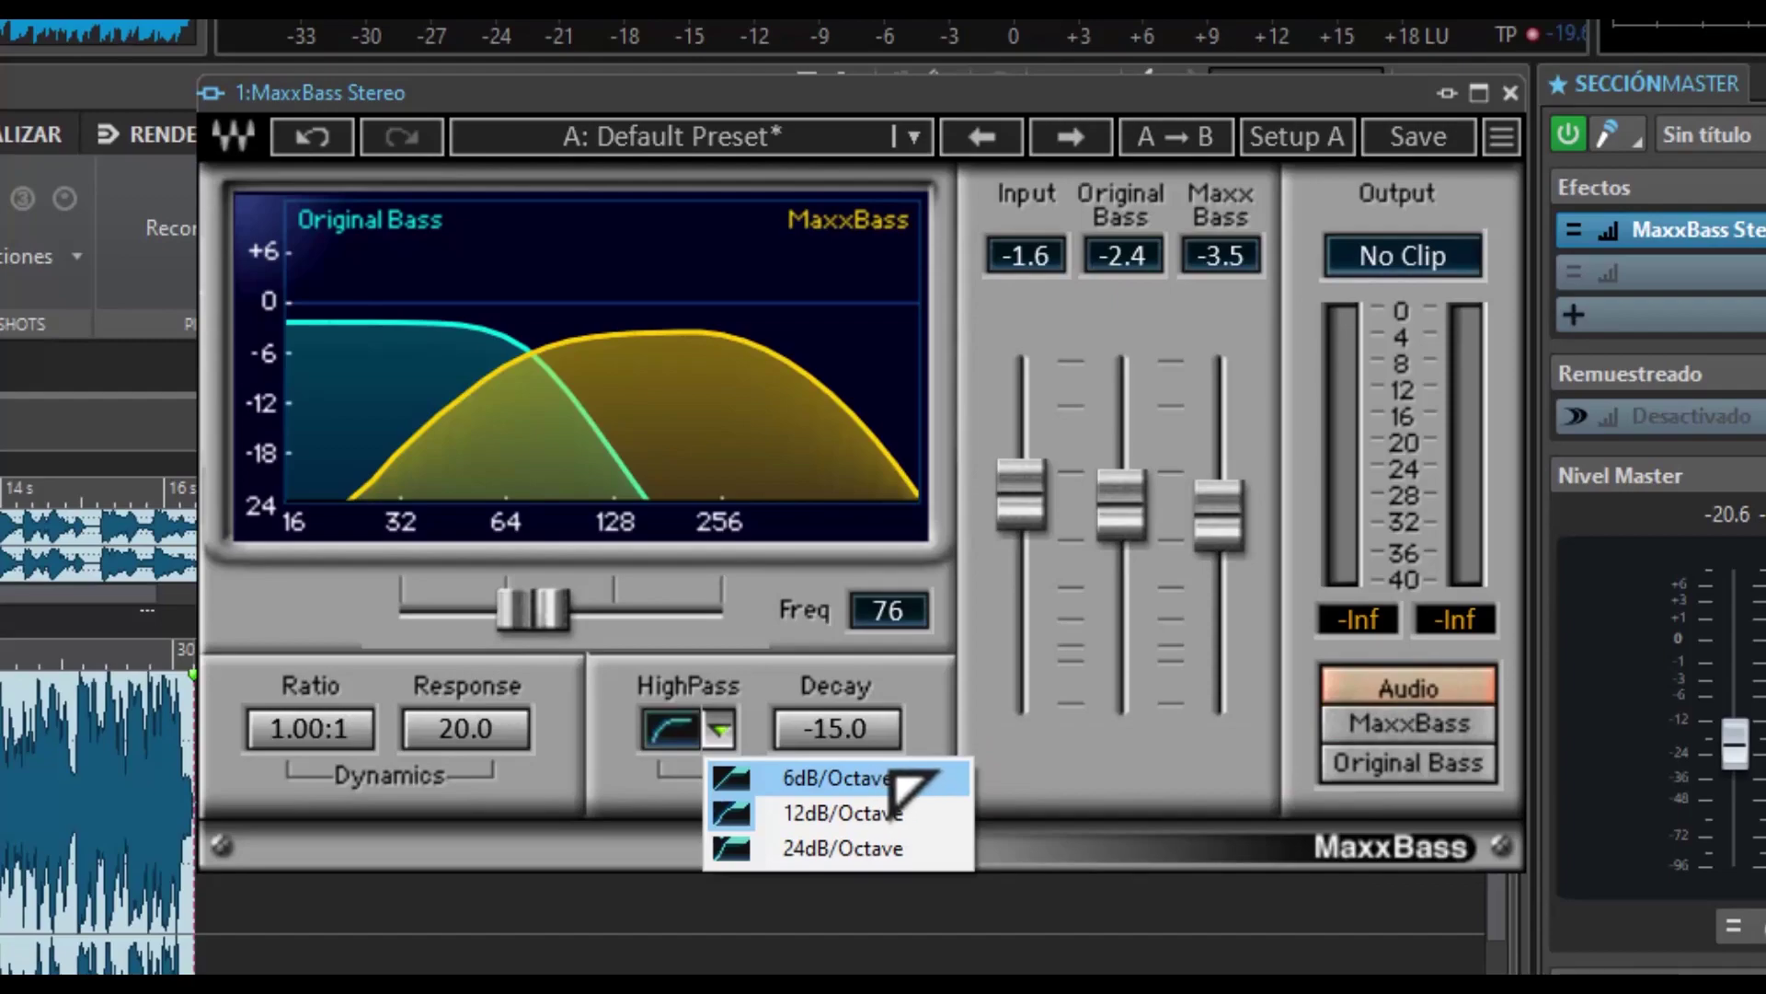
click(911, 814)
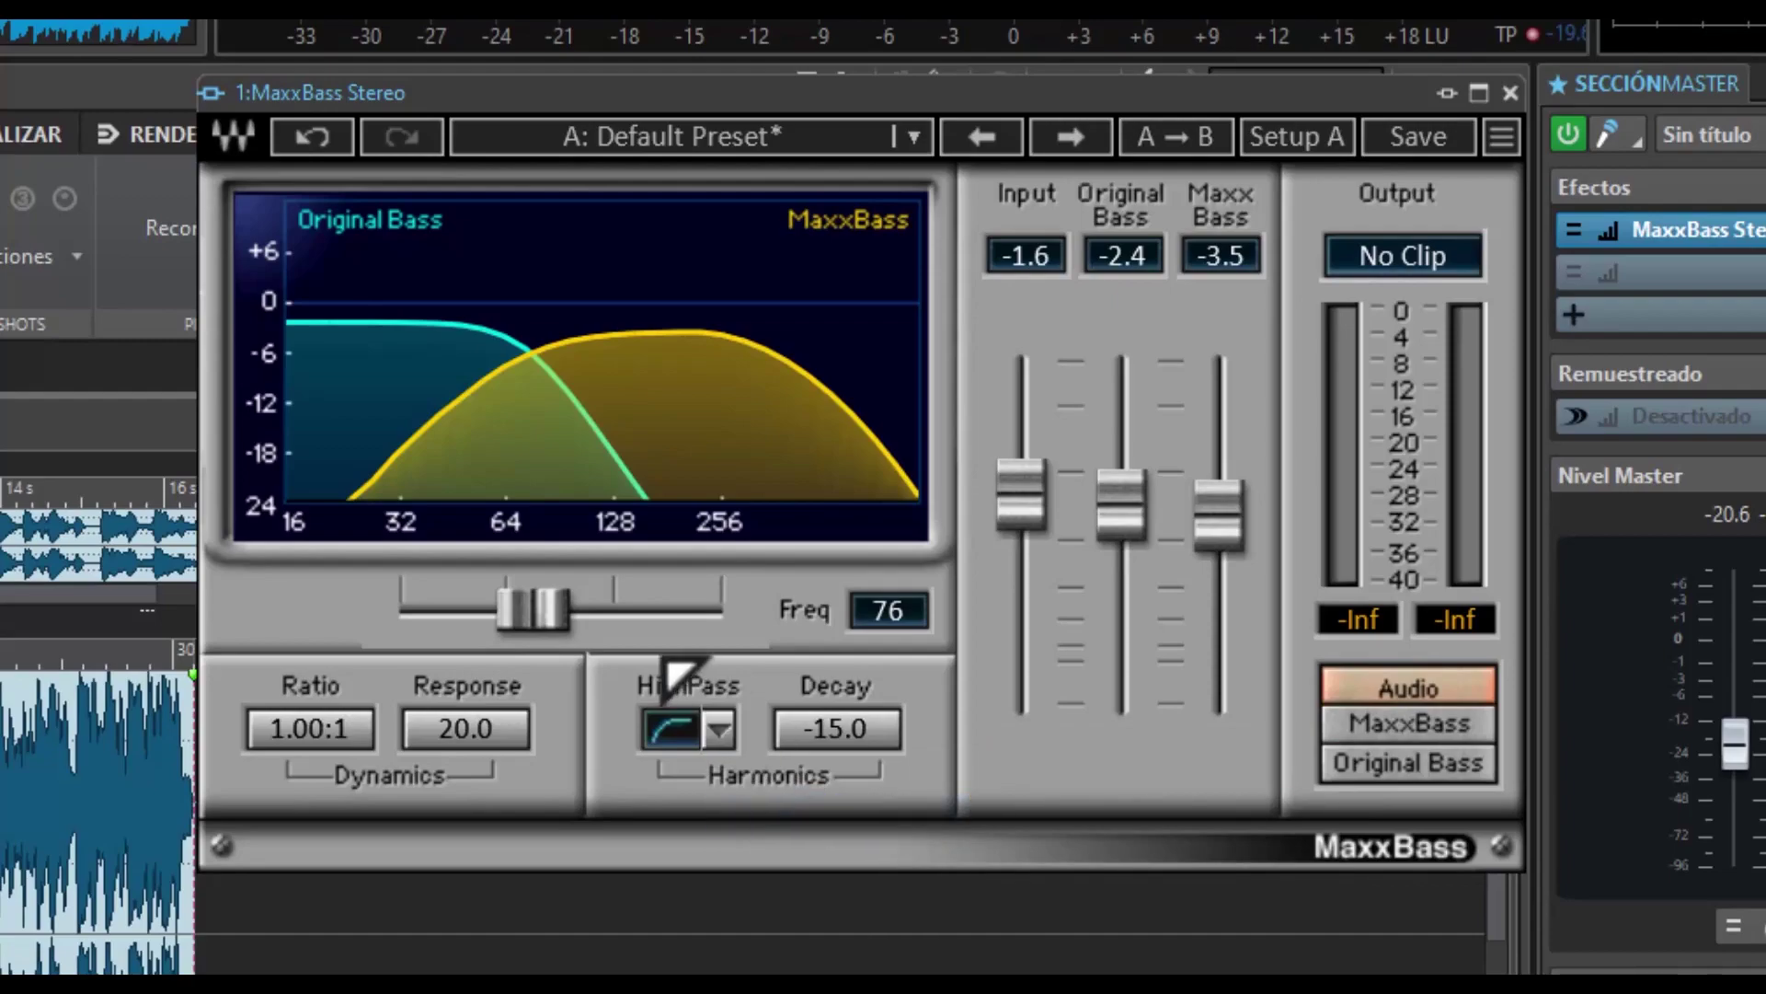
click(720, 730)
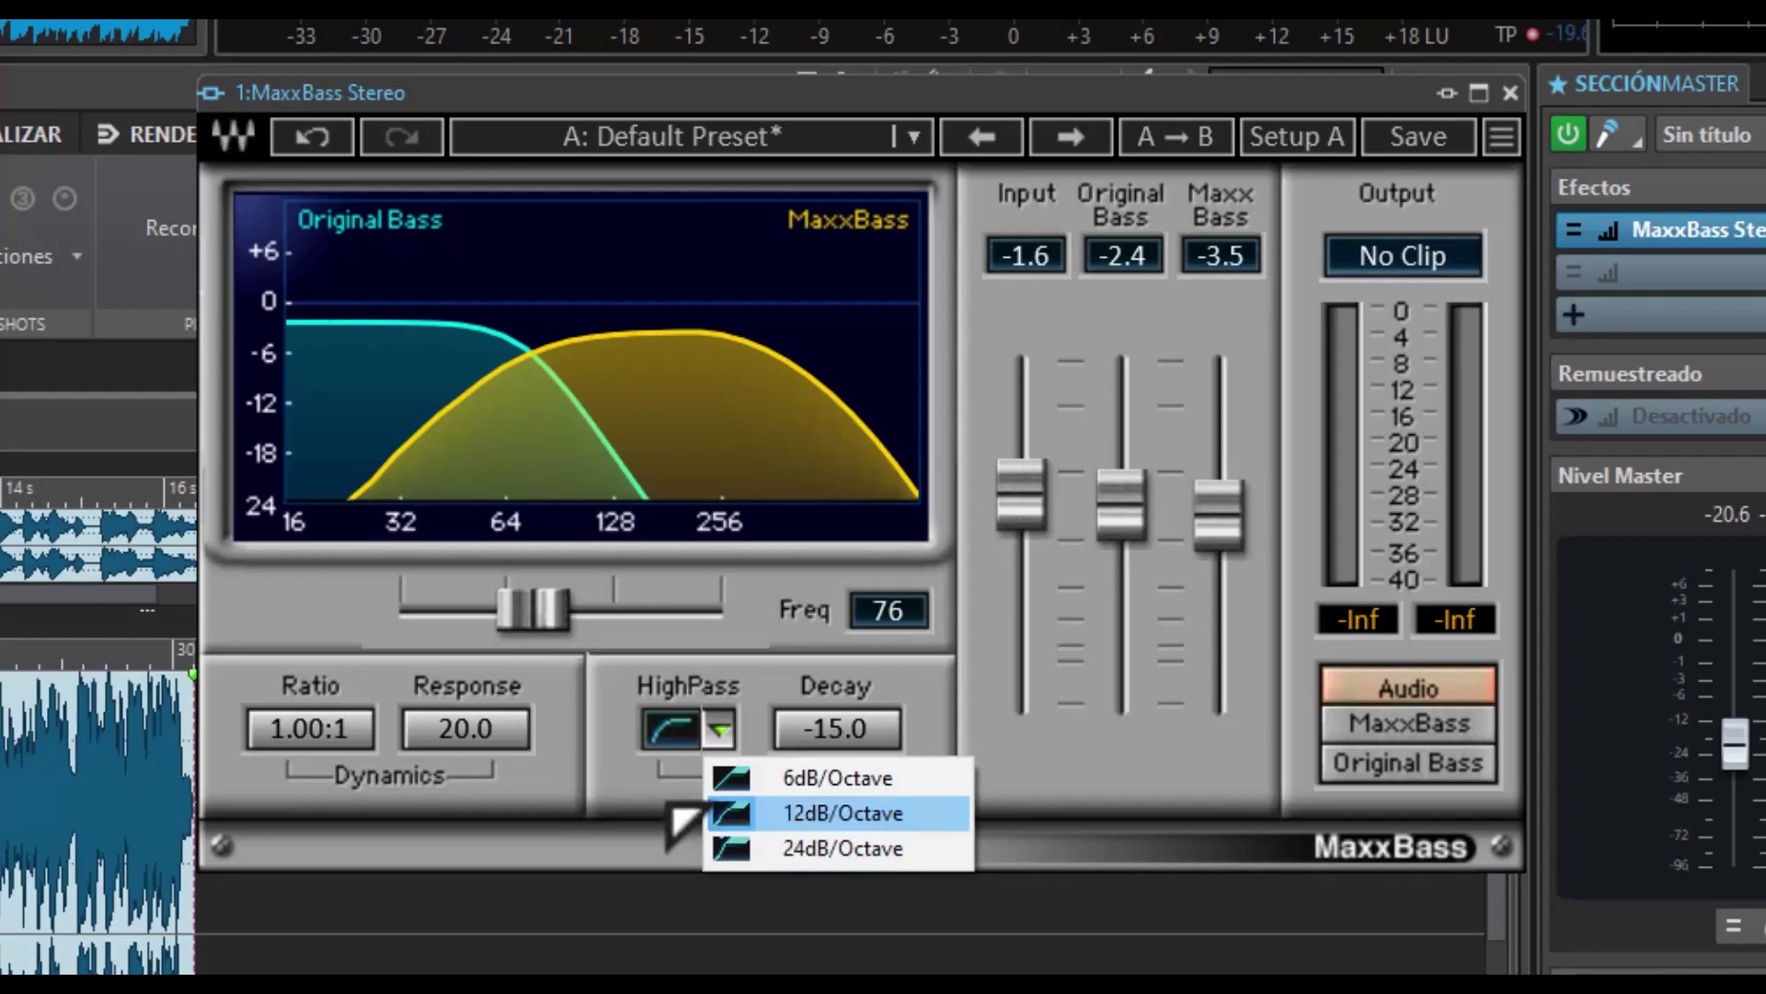
click(736, 812)
- Set the harmonics decay to -21.0 and the dynamics response to 18.3
mouse_move(833, 736)
mouse_down()
mouse_move(832, 708)
mouse_move(833, 753)
mouse_move(832, 686)
mouse_move(833, 812)
mouse_move(833, 688)
mouse_move(833, 752)
mouse_move(833, 711)
mouse_up()
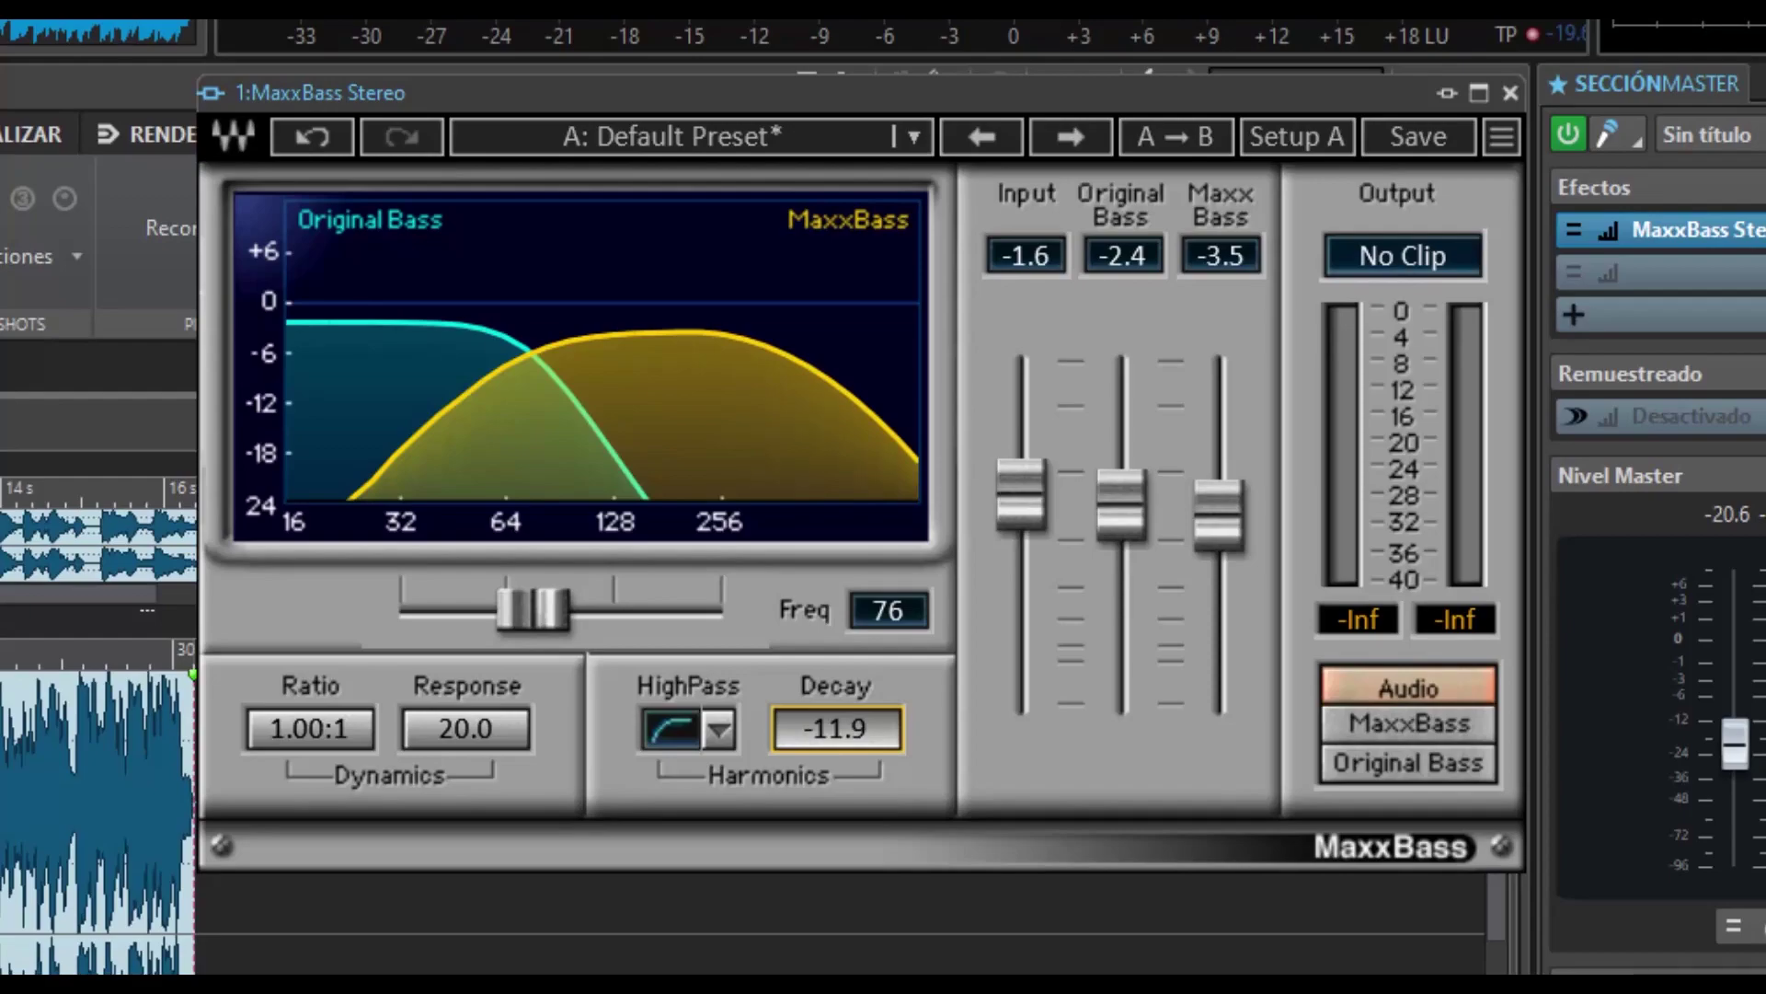
drag(833, 711, 832, 801)
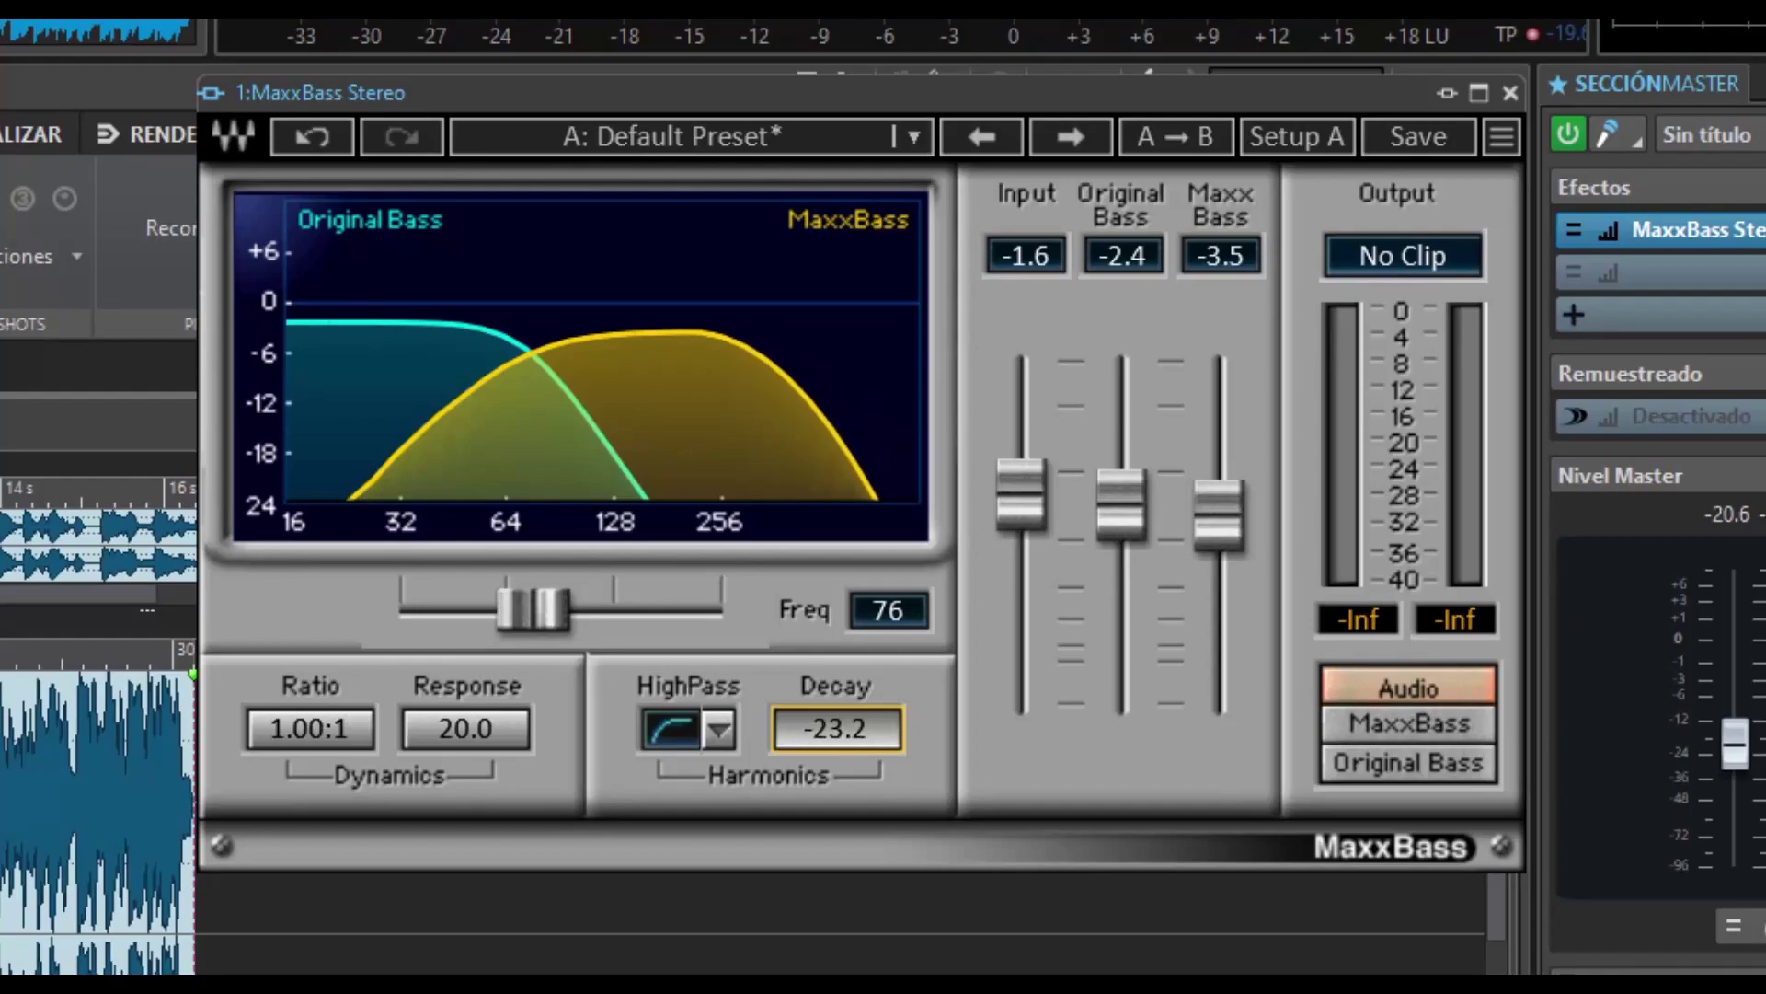
drag(833, 801, 832, 784)
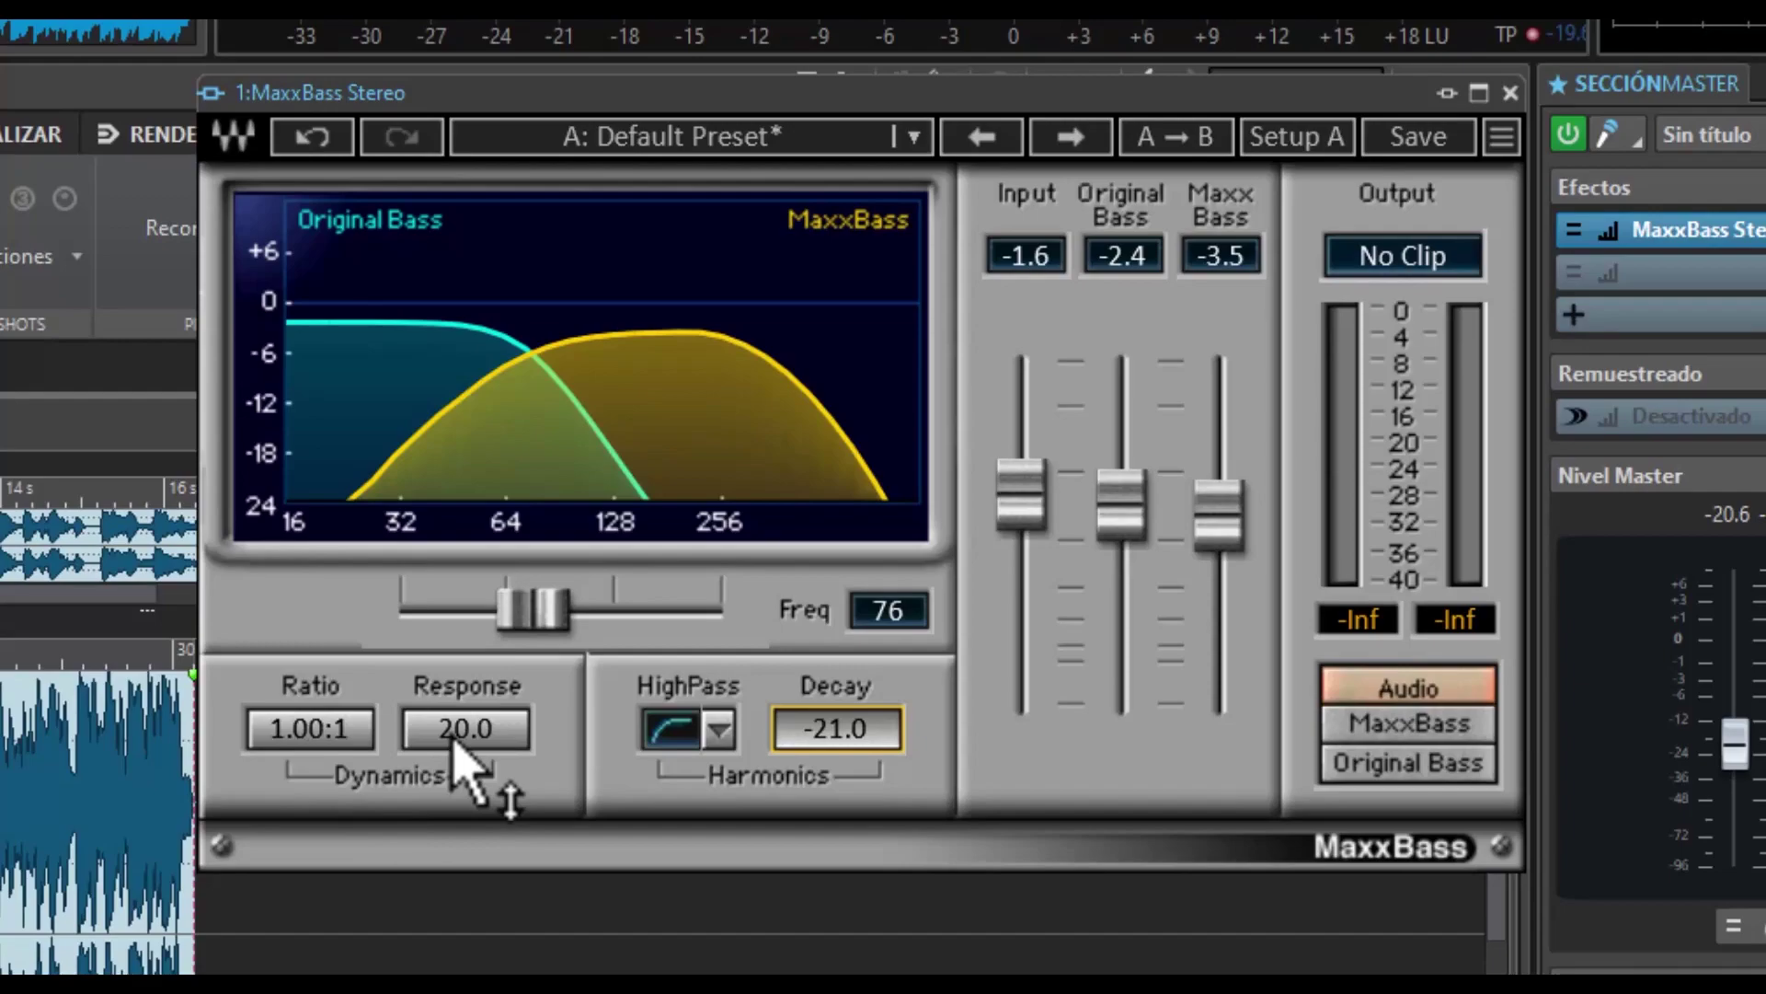
mouse_move(460, 741)
mouse_down()
mouse_move(460, 772)
mouse_move(465, 734)
mouse_up()
- Sweep the crossover frequency up to 256 and down to 33, and settle it at 80
drag(512, 621, 723, 610)
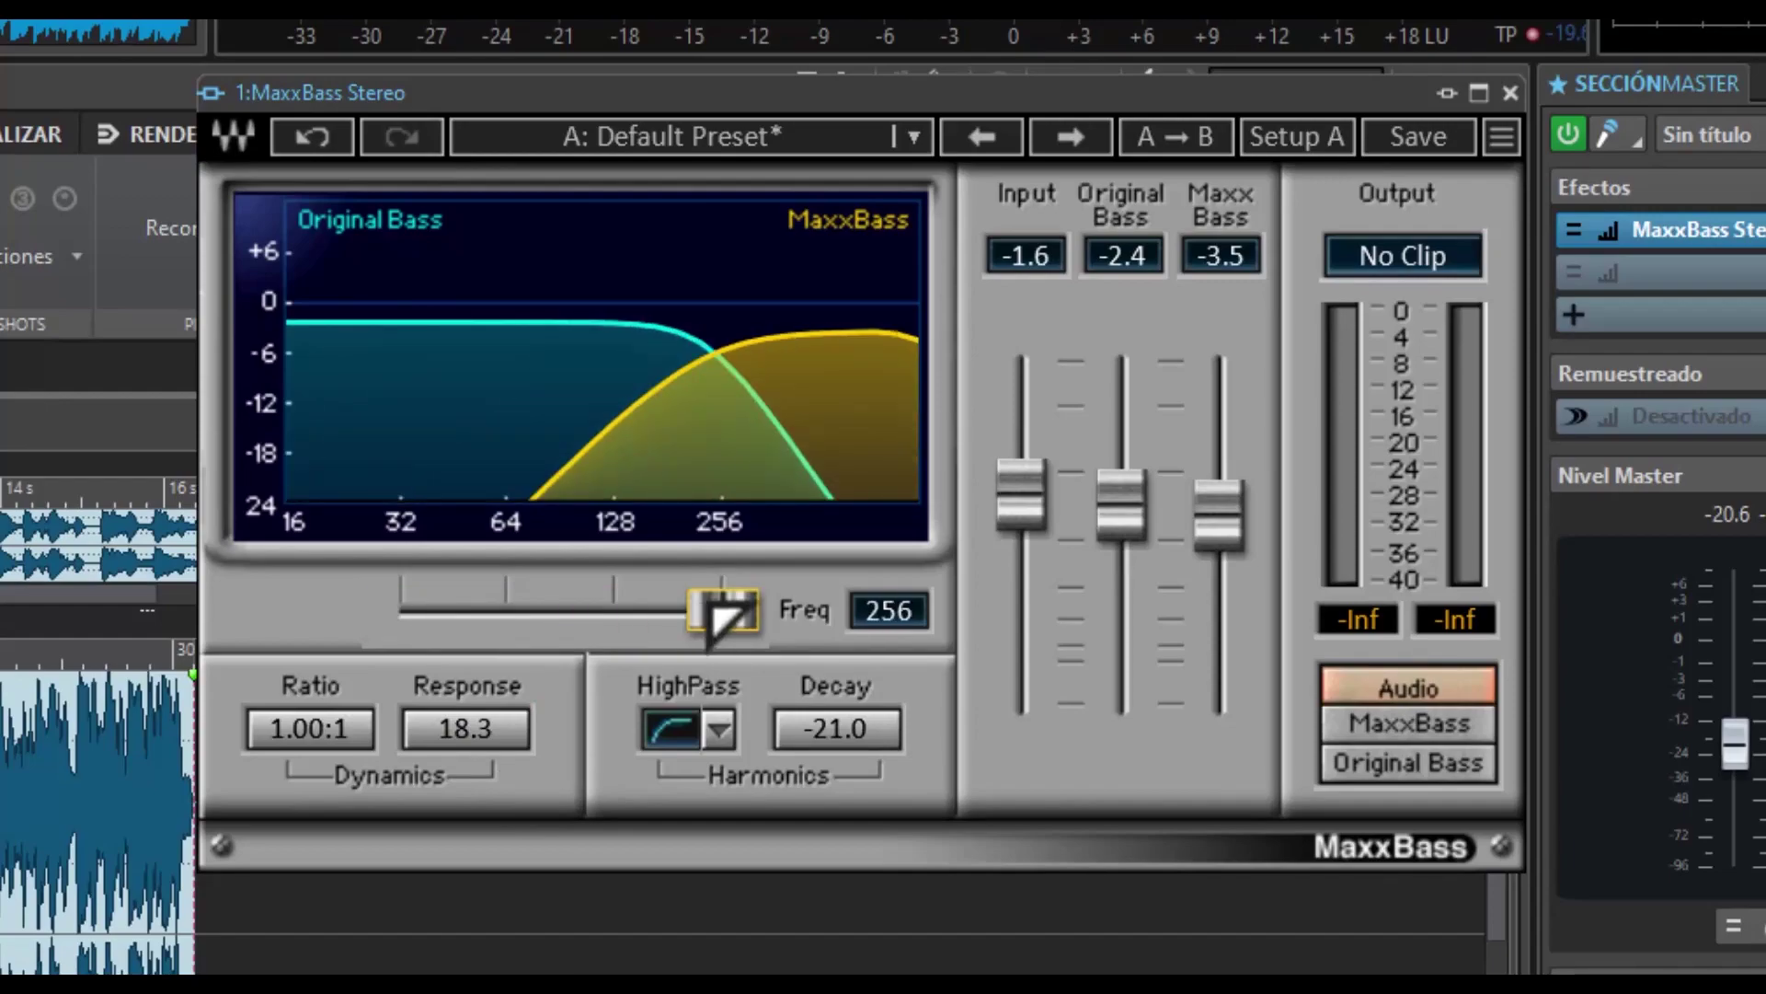
drag(722, 610, 528, 610)
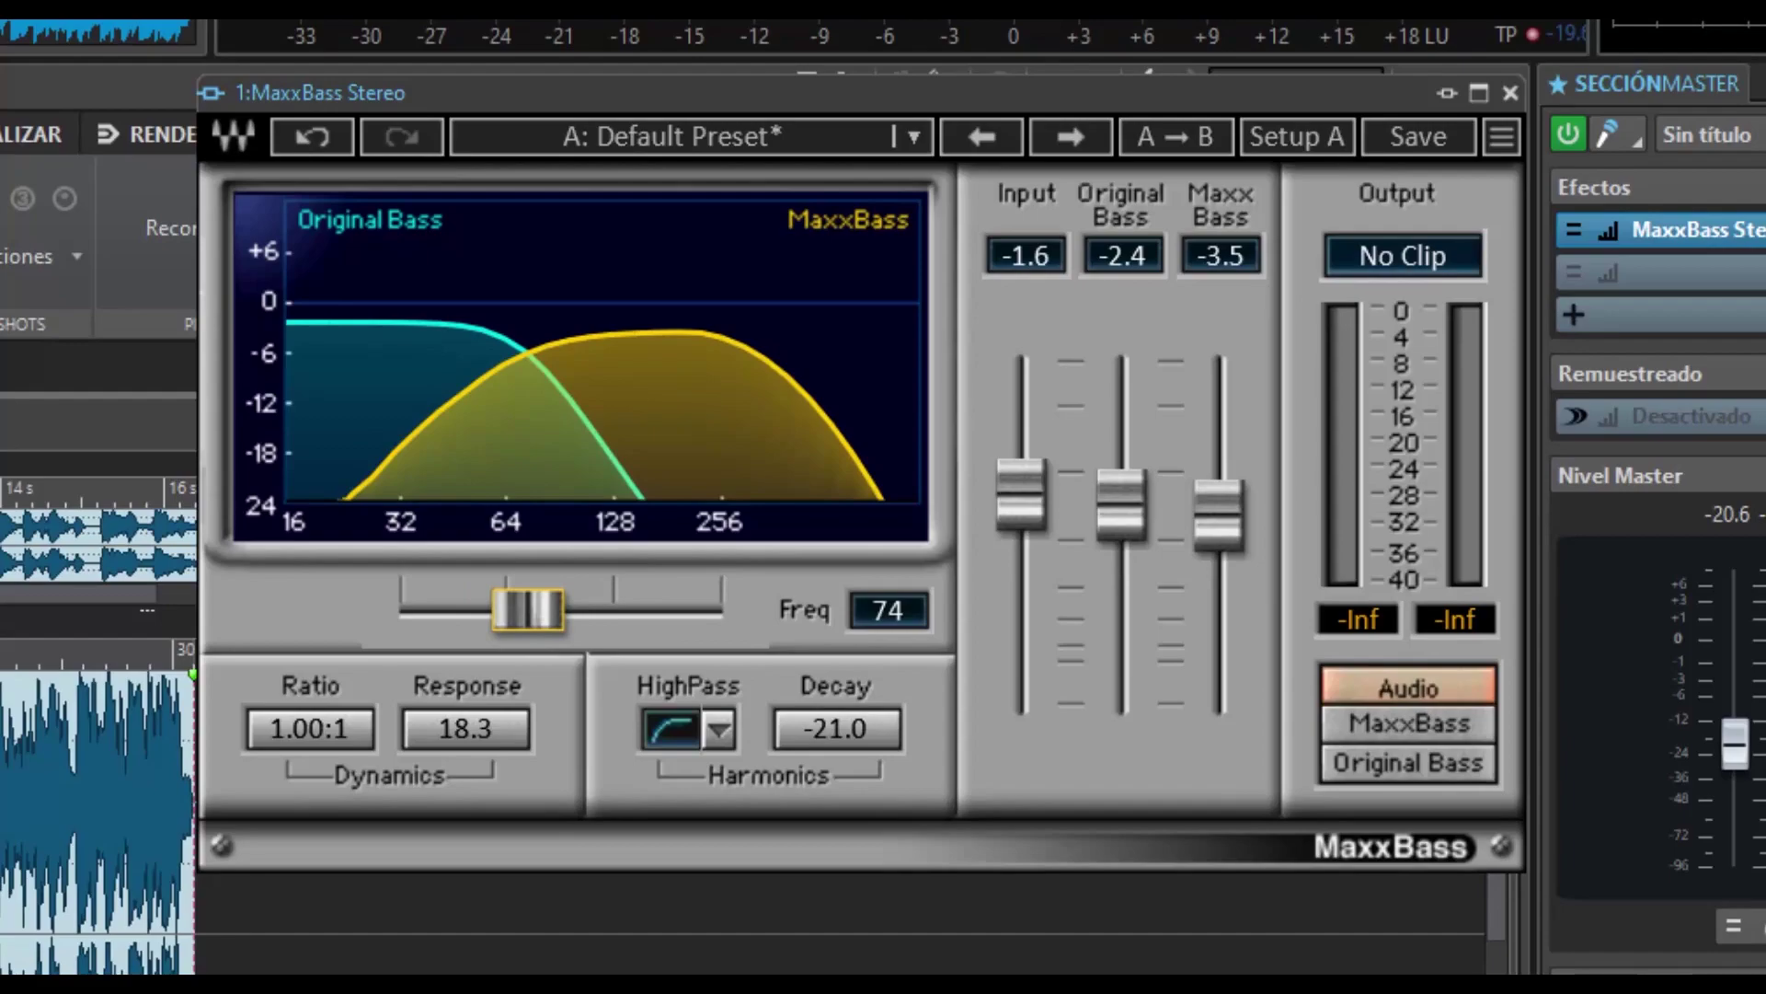
drag(527, 610, 403, 610)
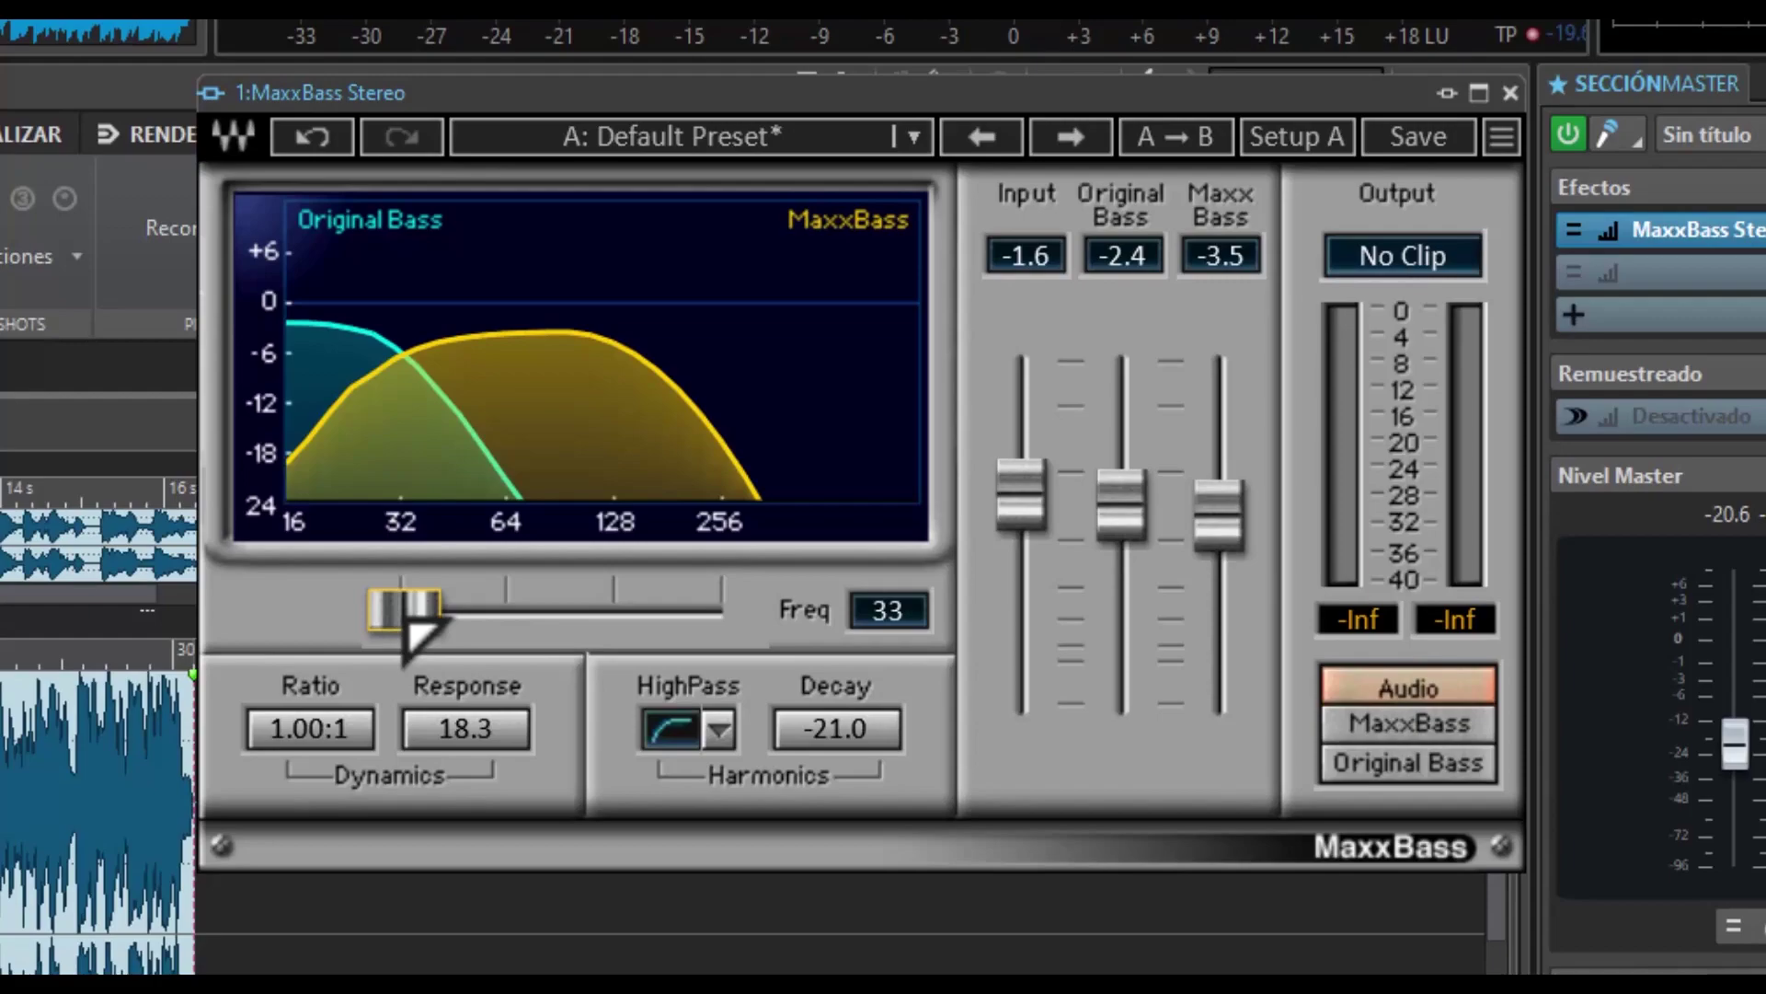
drag(410, 625, 587, 620)
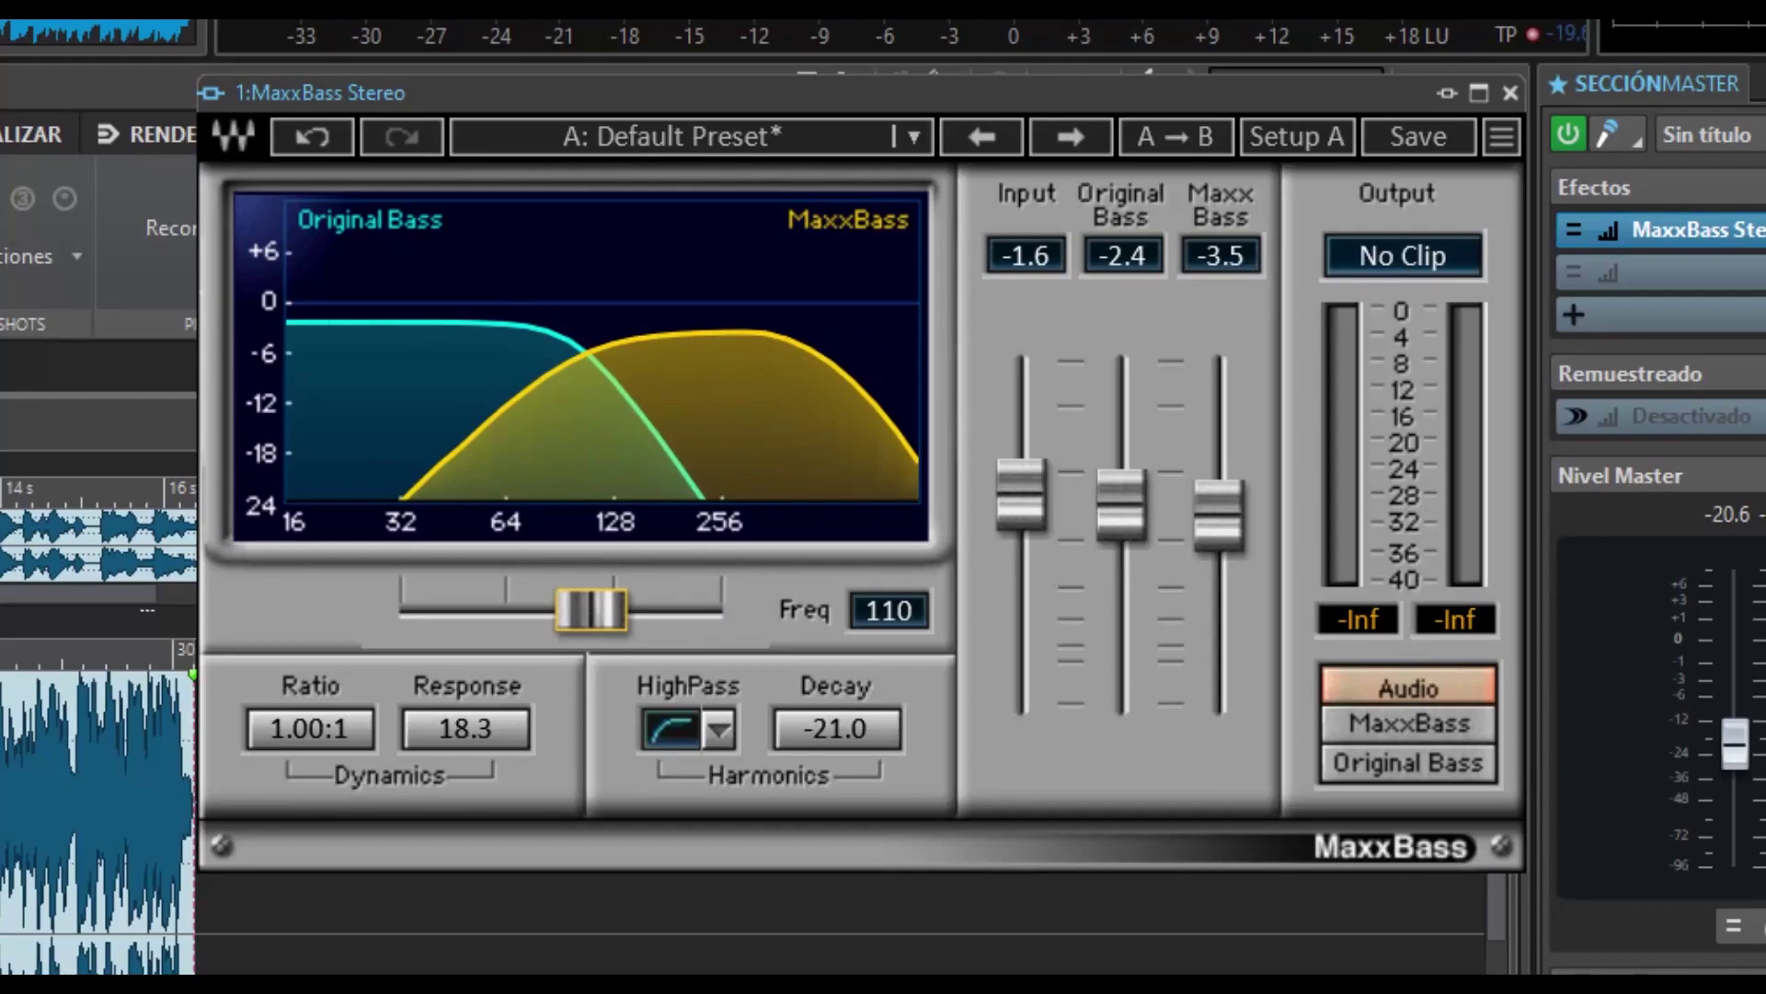
drag(590, 620, 564, 621)
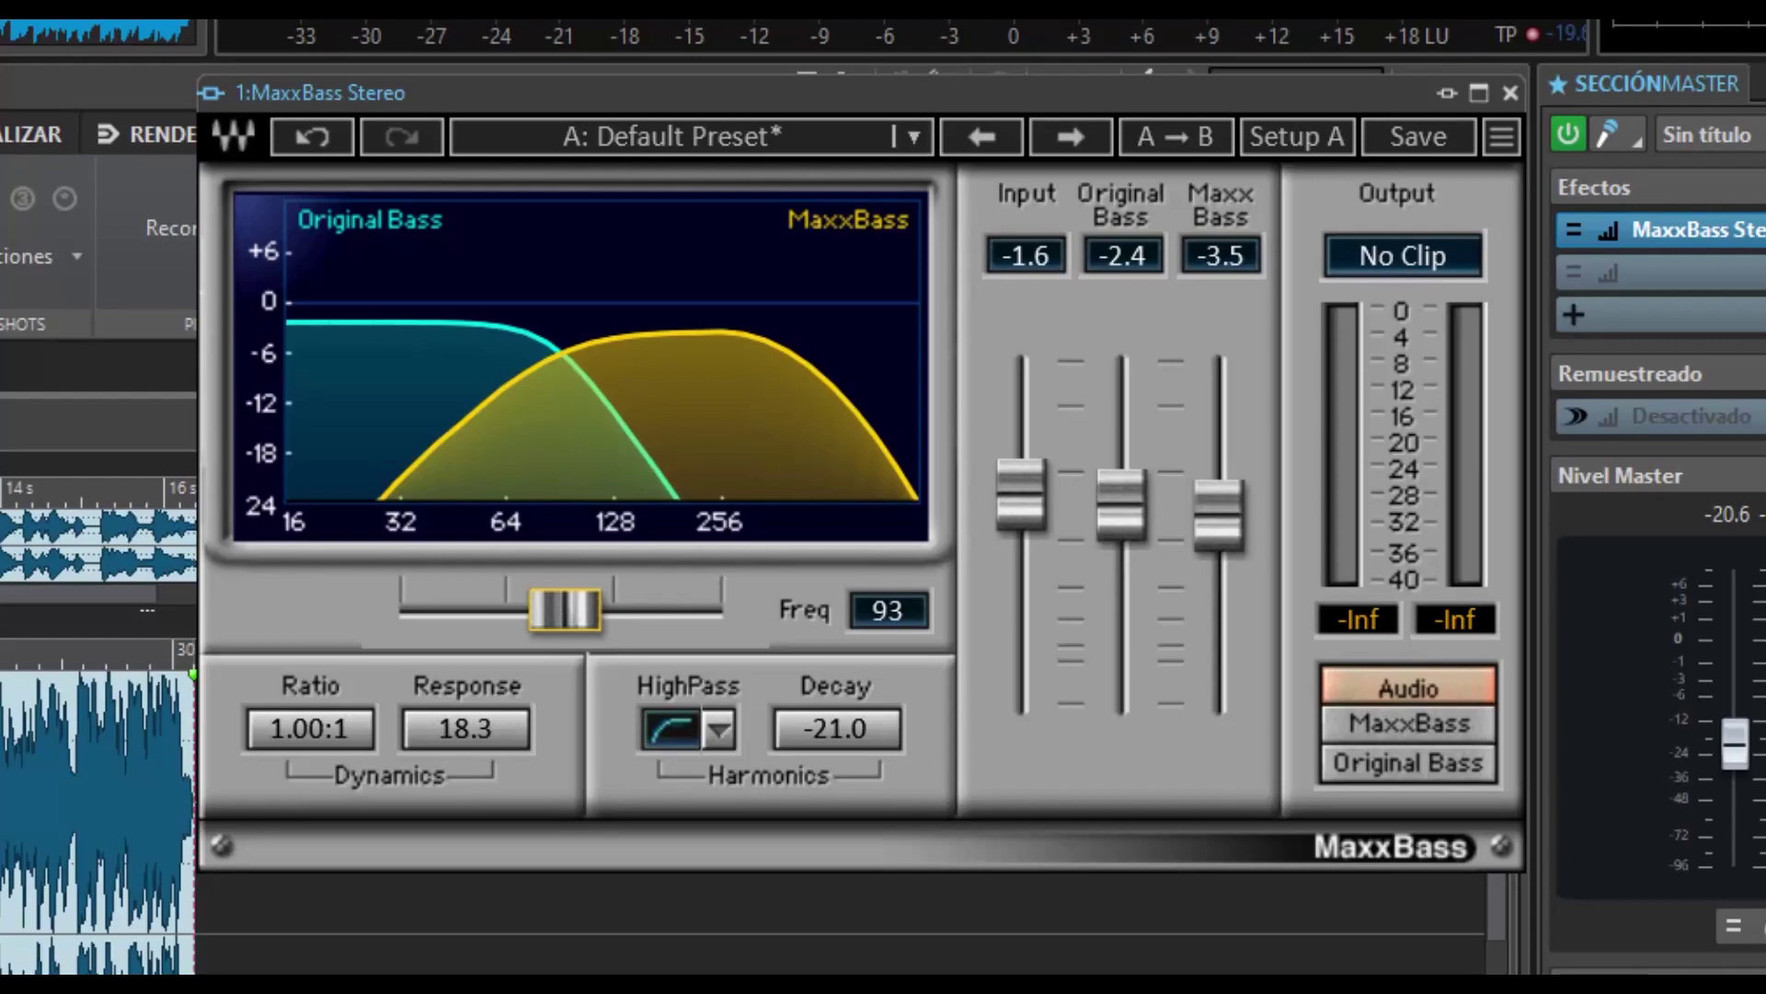
mouse_move(564, 620)
mouse_down()
mouse_move(518, 620)
mouse_move(541, 614)
mouse_up()
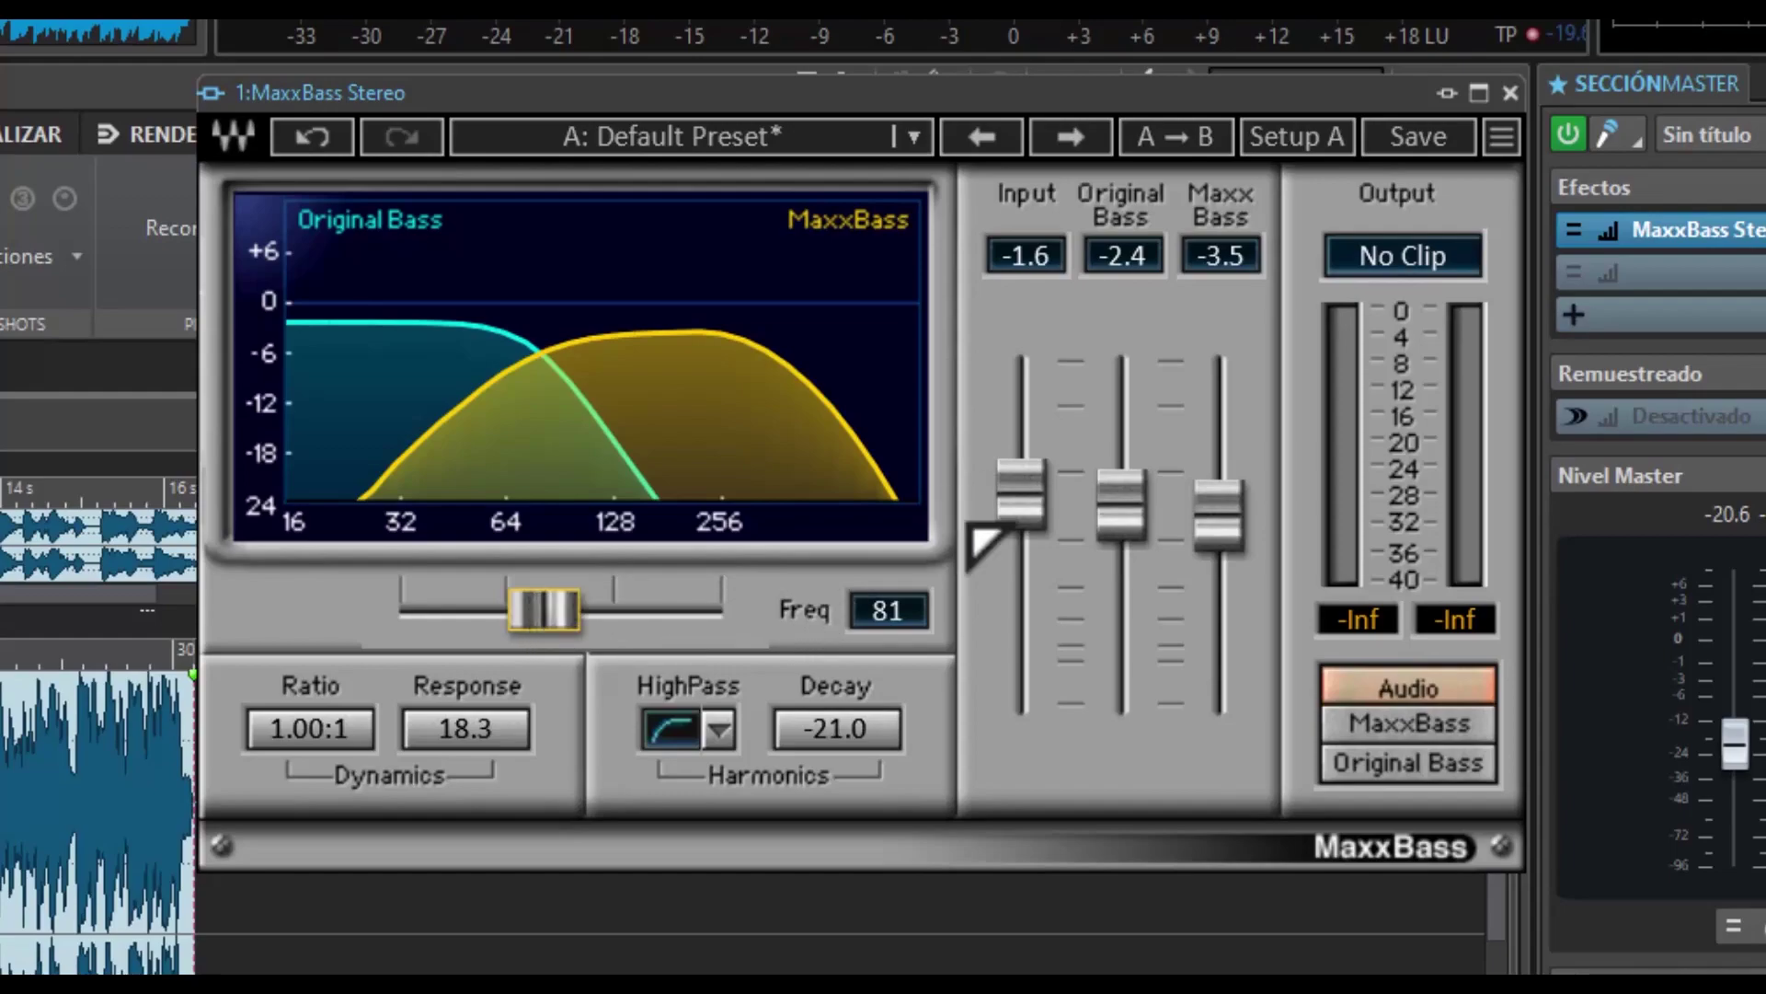
drag(550, 635, 545, 634)
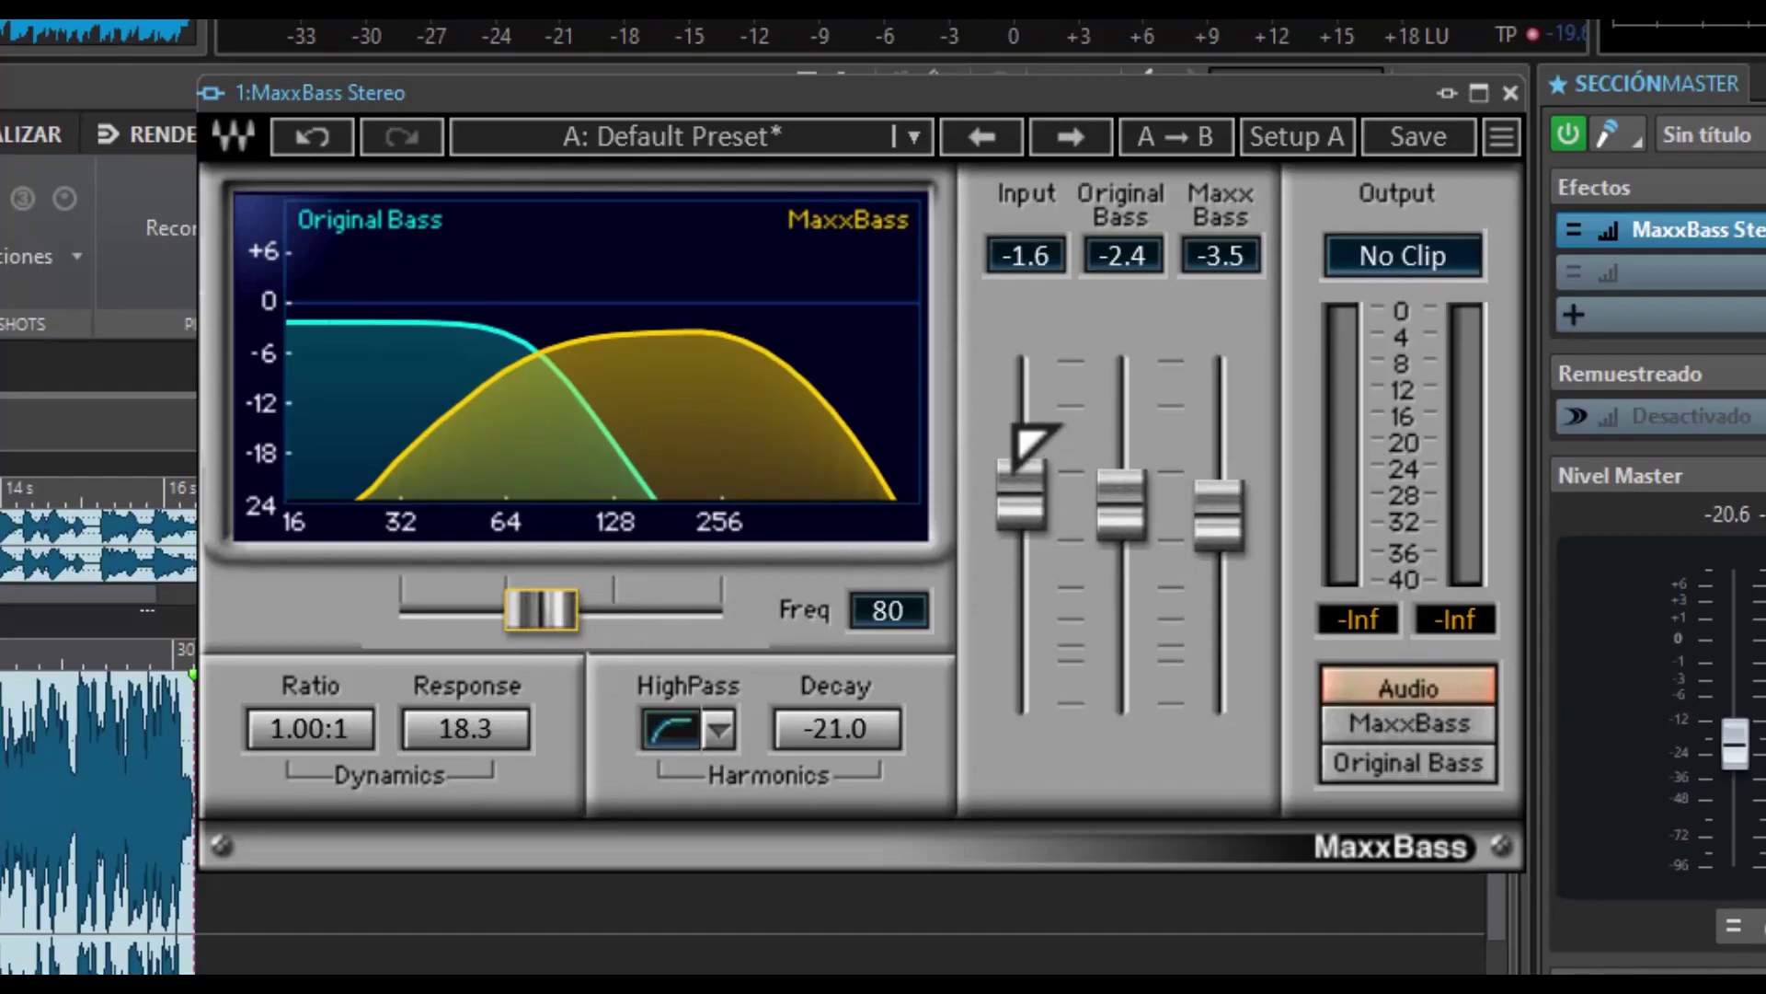
- Raise the crossover frequency to 101 while monitoring Original Bass, and return the monitoring to Audio
click(1428, 763)
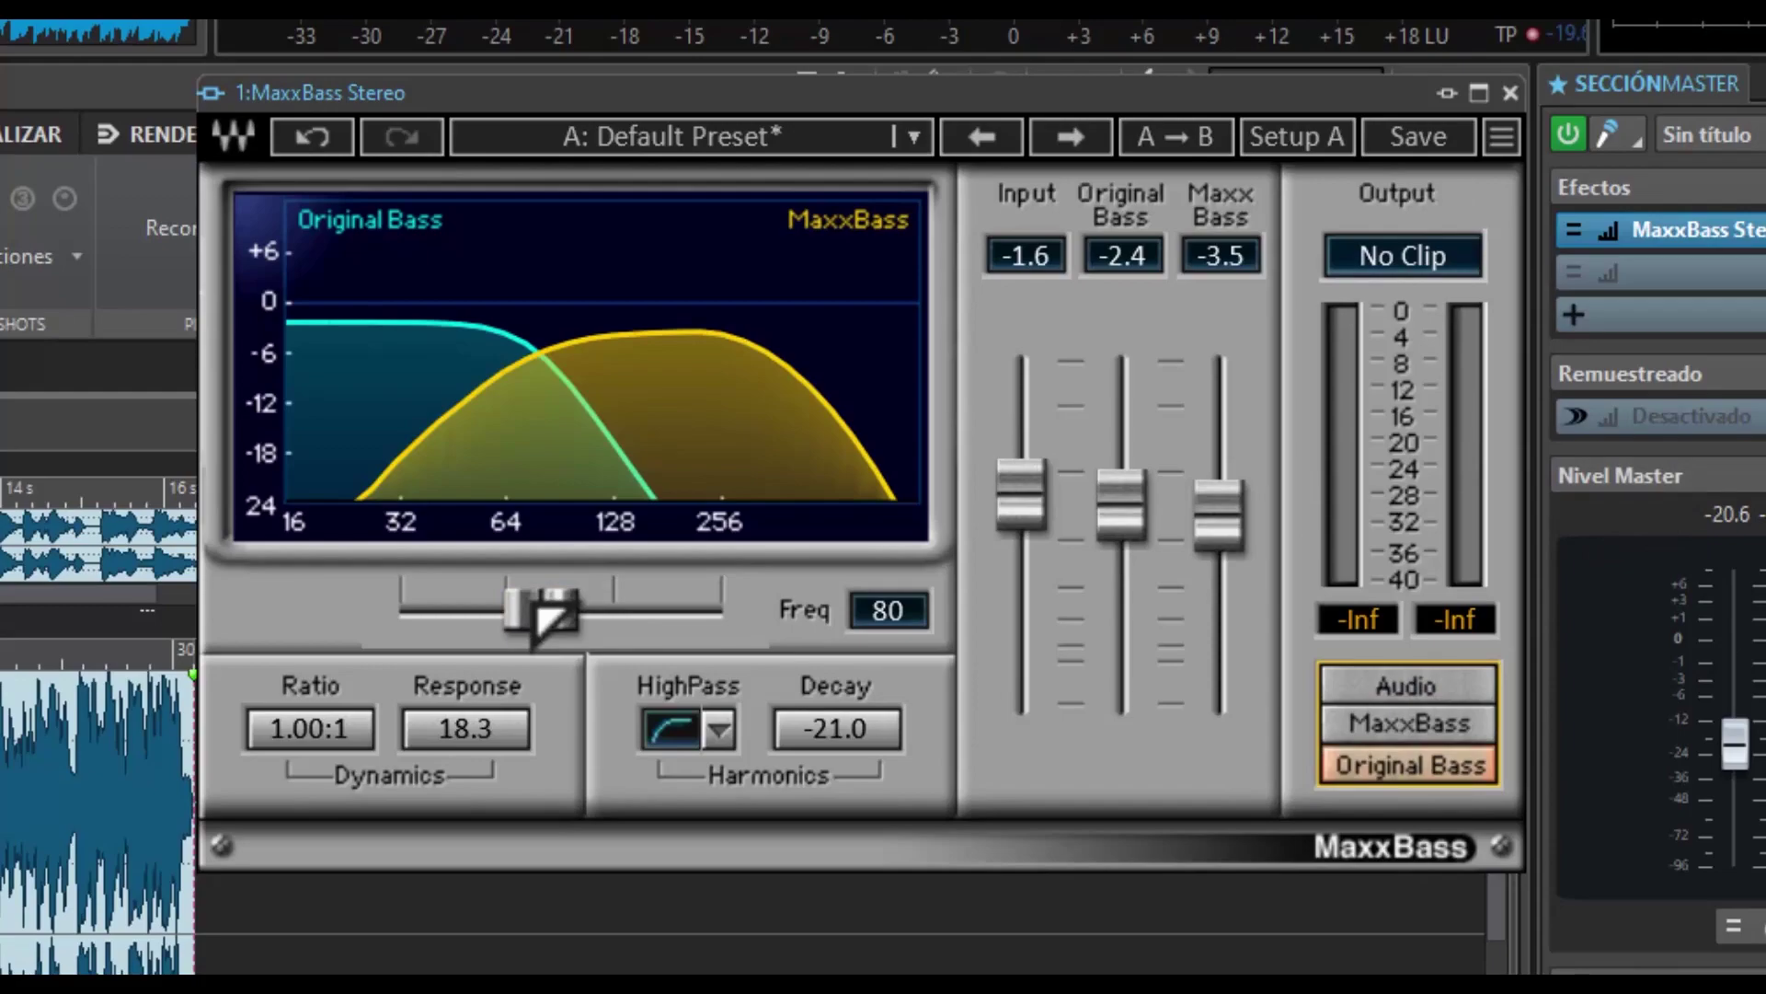
drag(548, 596, 577, 609)
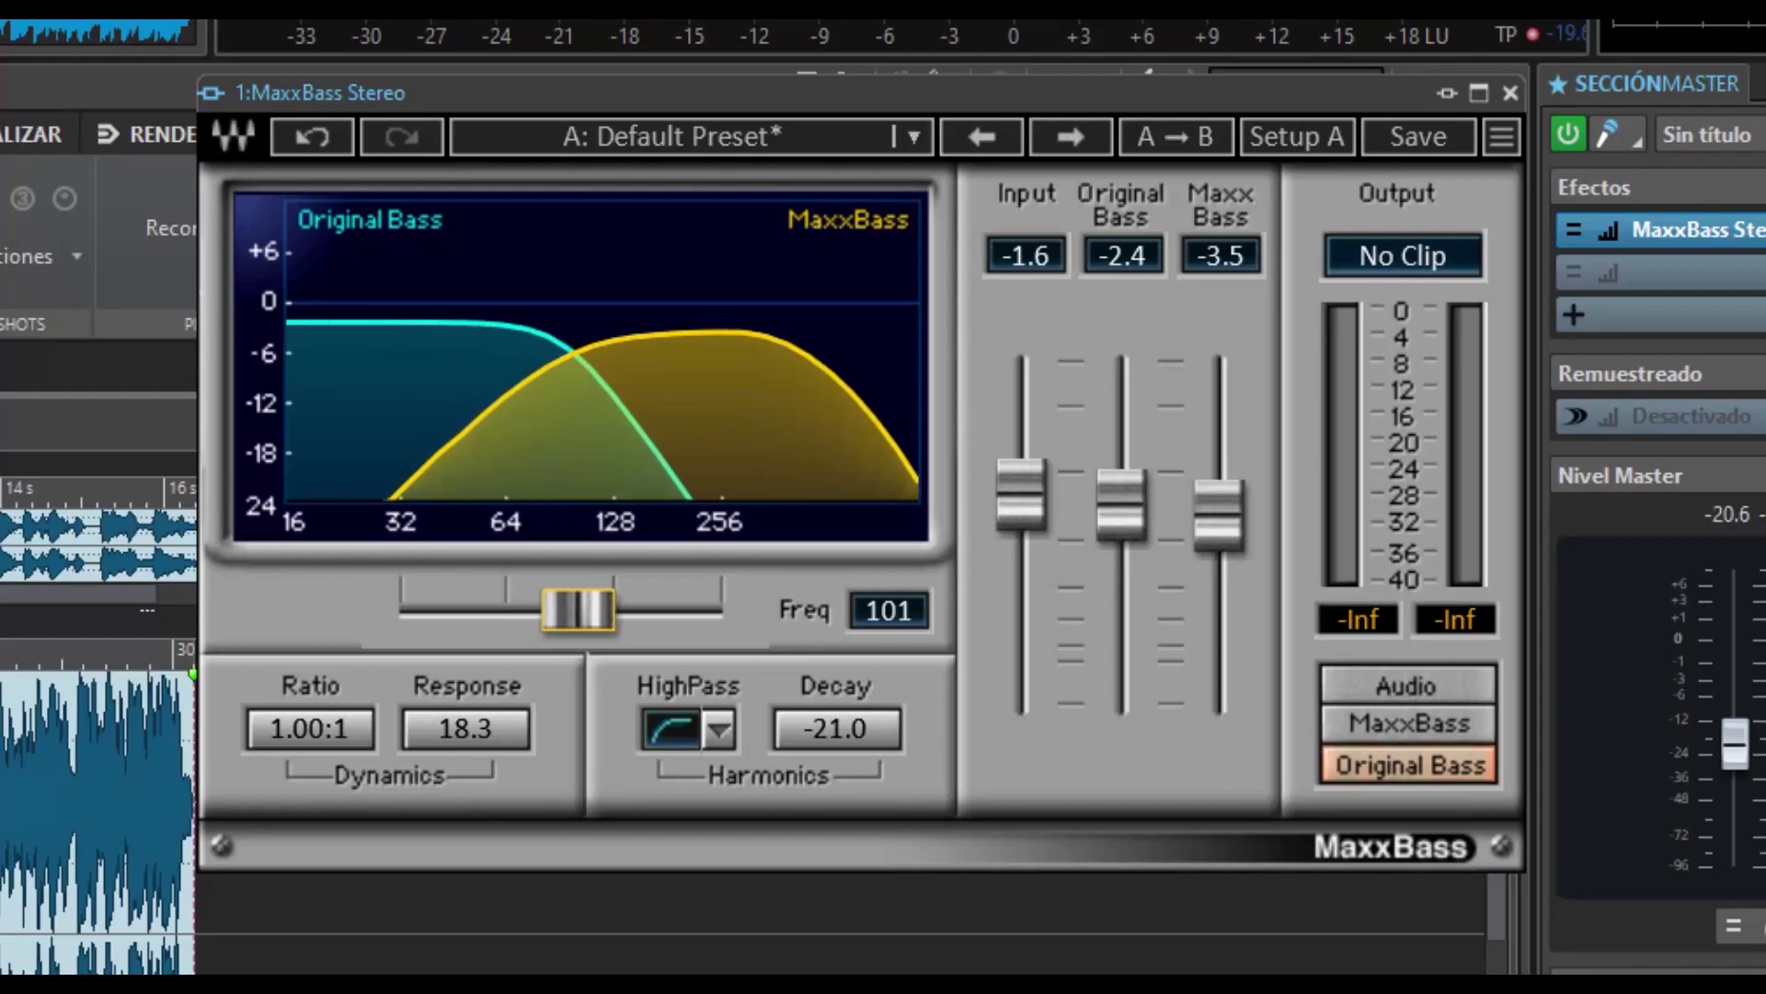
click(1447, 699)
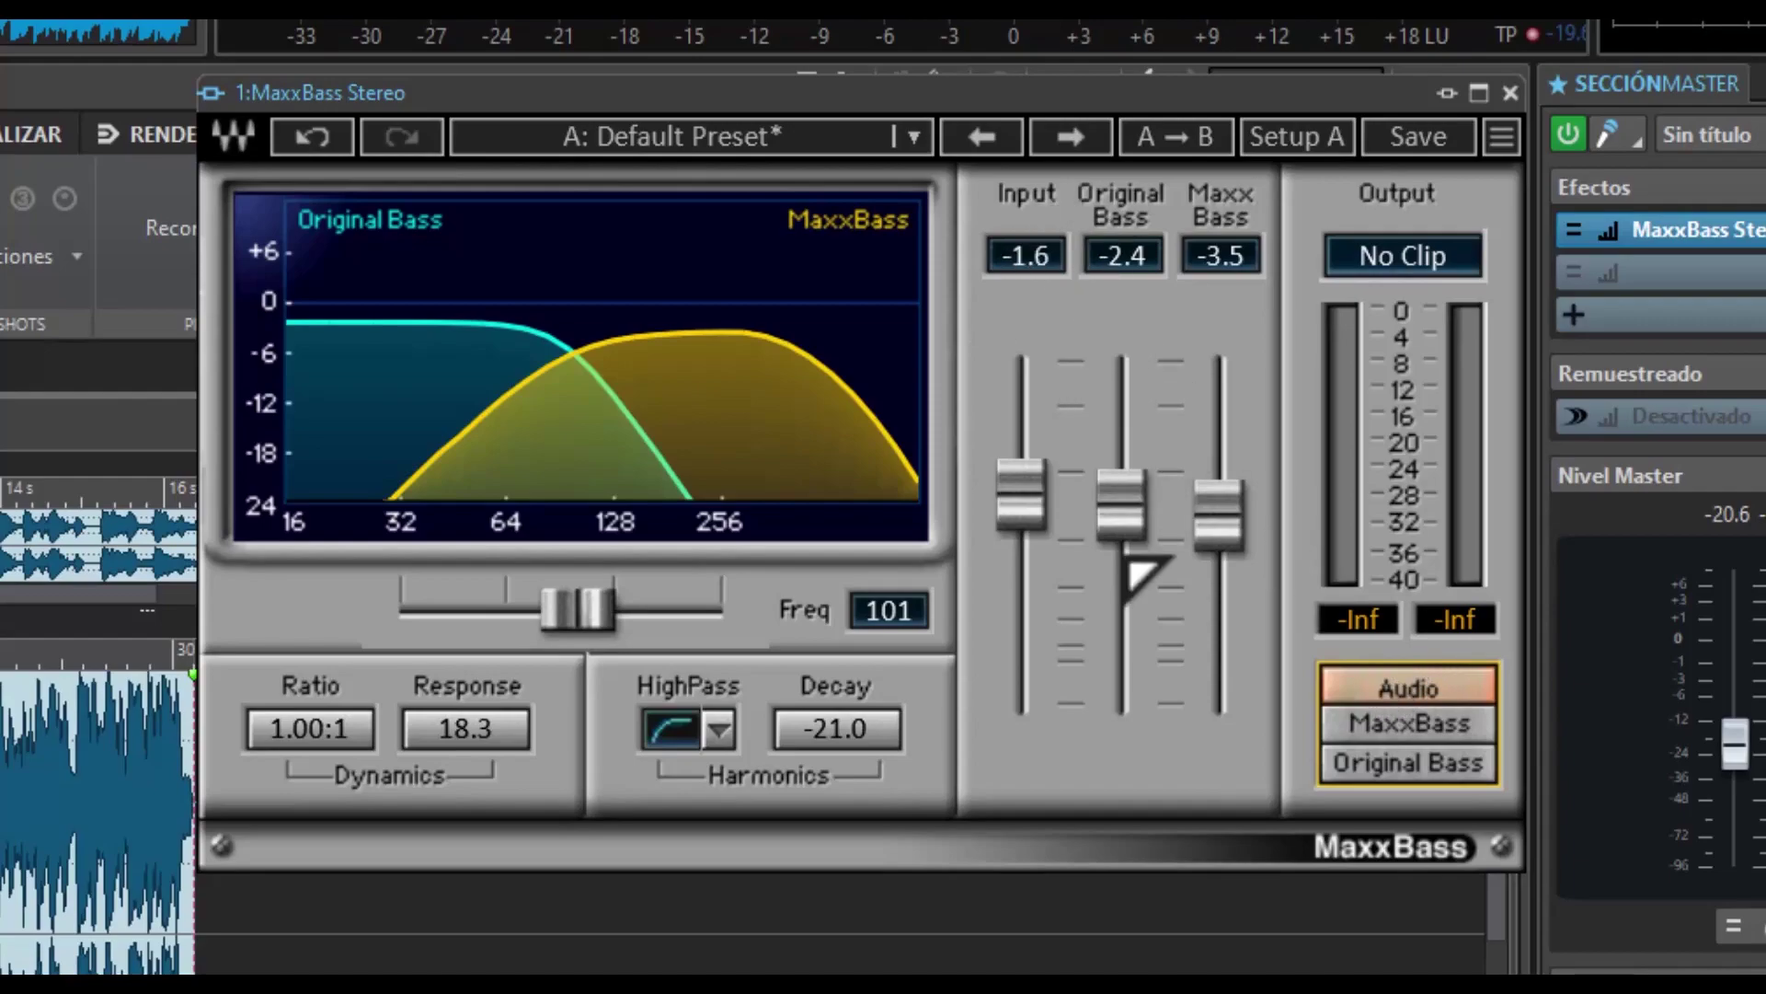
- Lower the original bass level to -24.2 and set the MaxxBass level to 0.0
drag(1117, 520, 1121, 668)
mouse_move(1219, 511)
mouse_down()
mouse_move(1219, 552)
mouse_move(1221, 501)
mouse_up()
click(1217, 263)
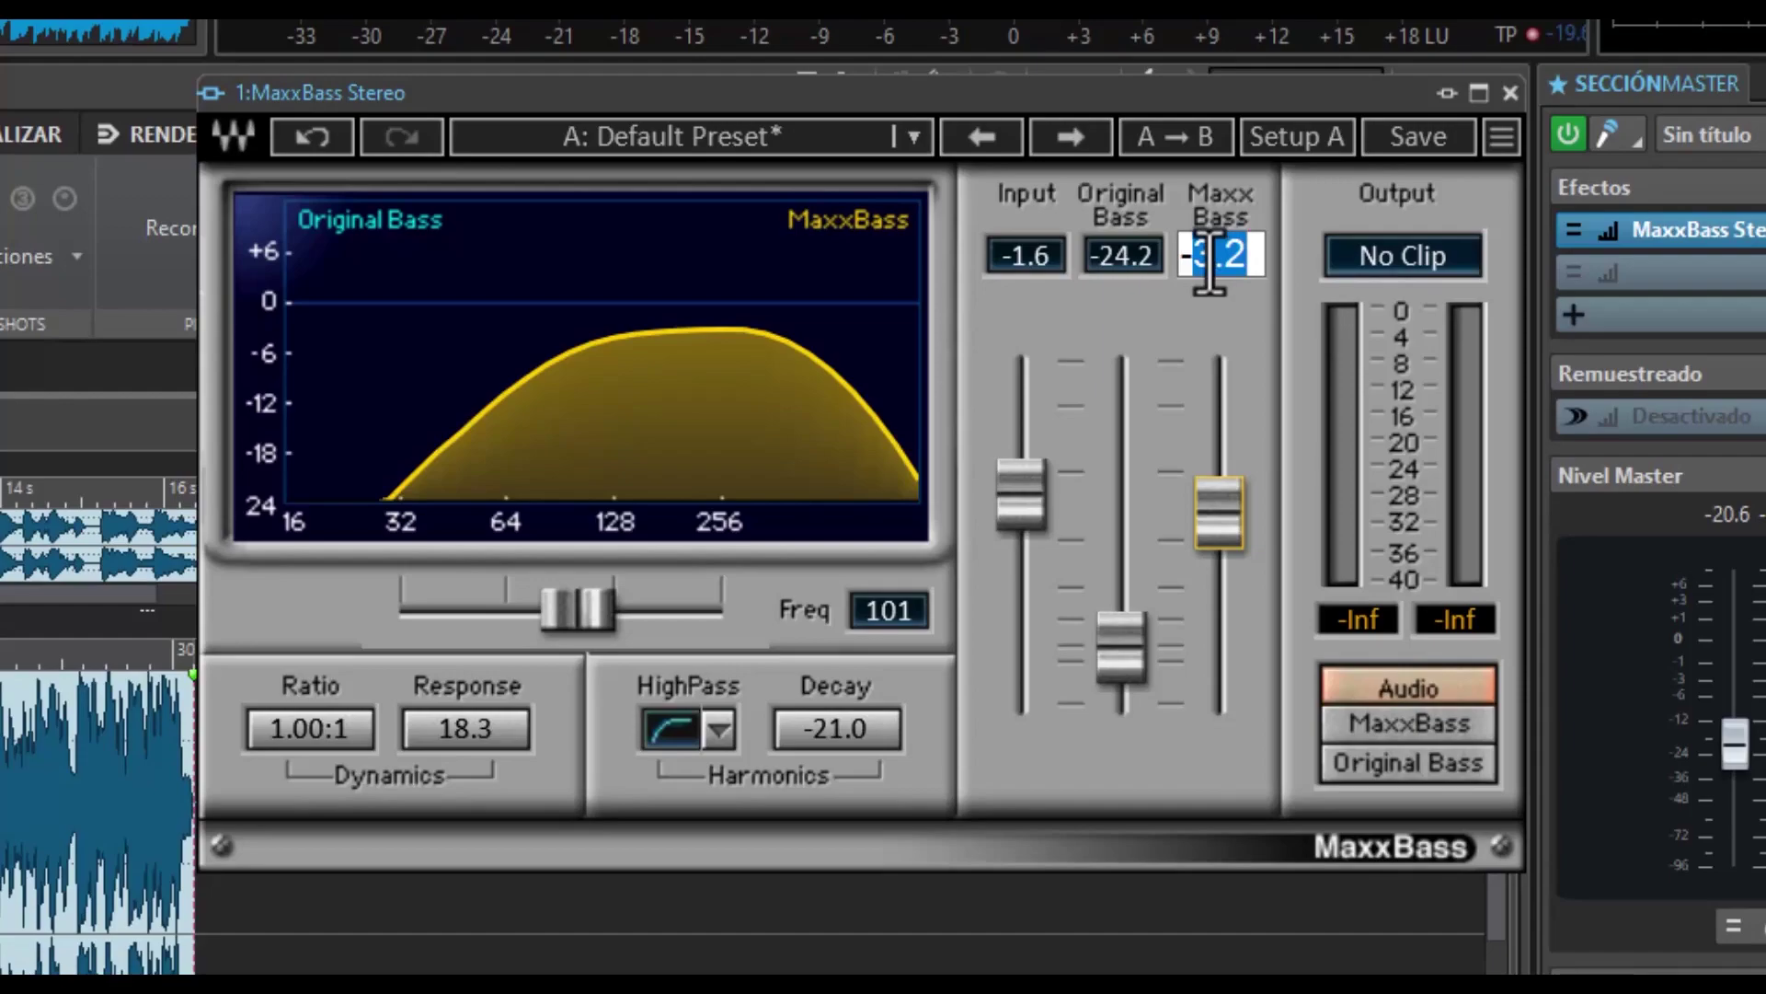
text(-0)
key(Return)
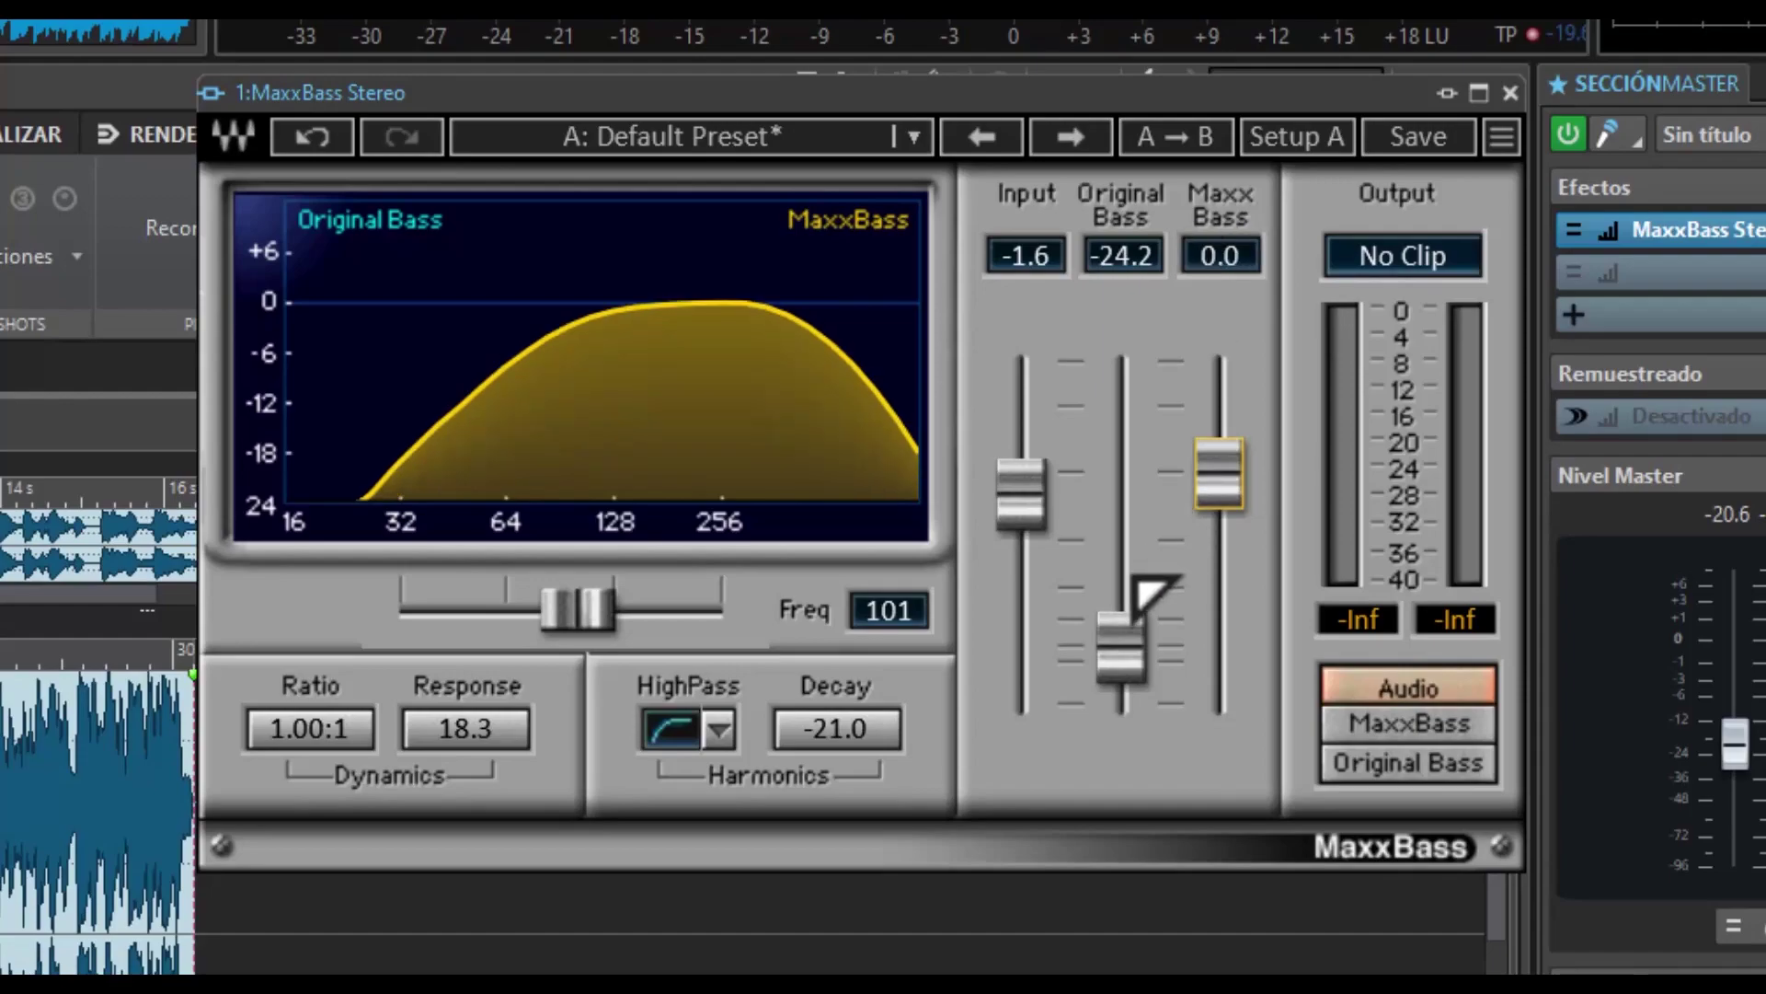
- Set the harmonics high-pass slope to 24dB/Octave
click(721, 729)
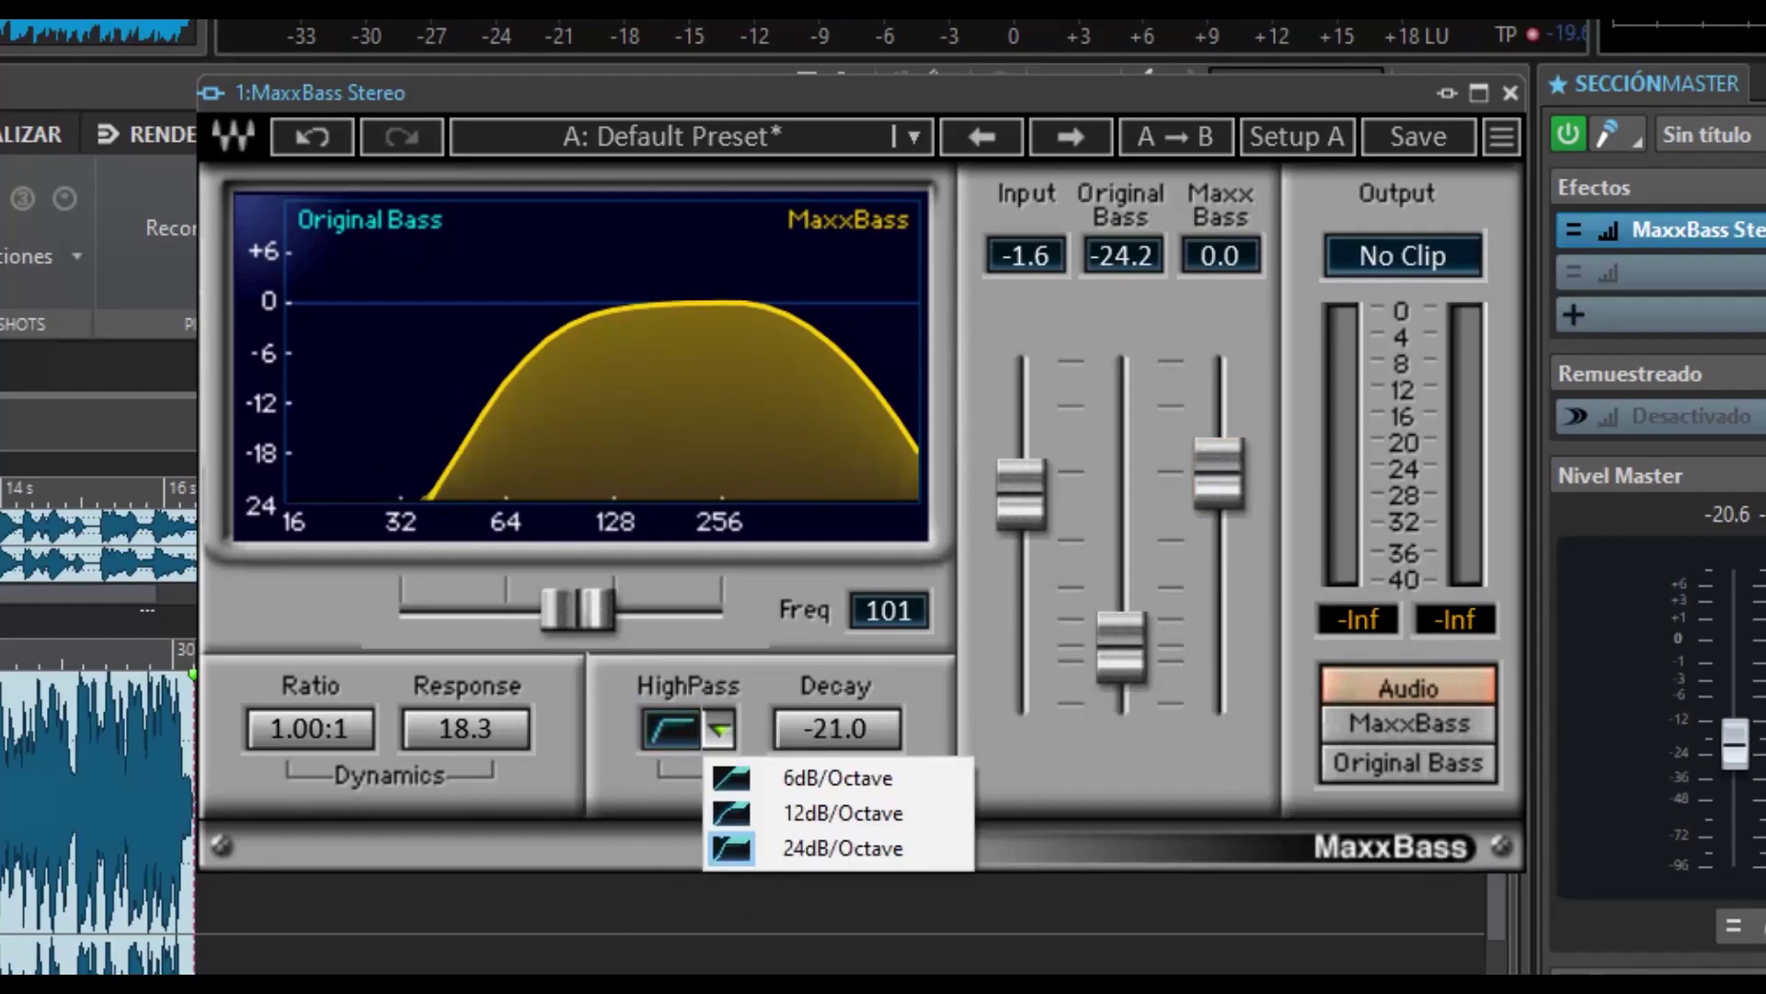
click(858, 848)
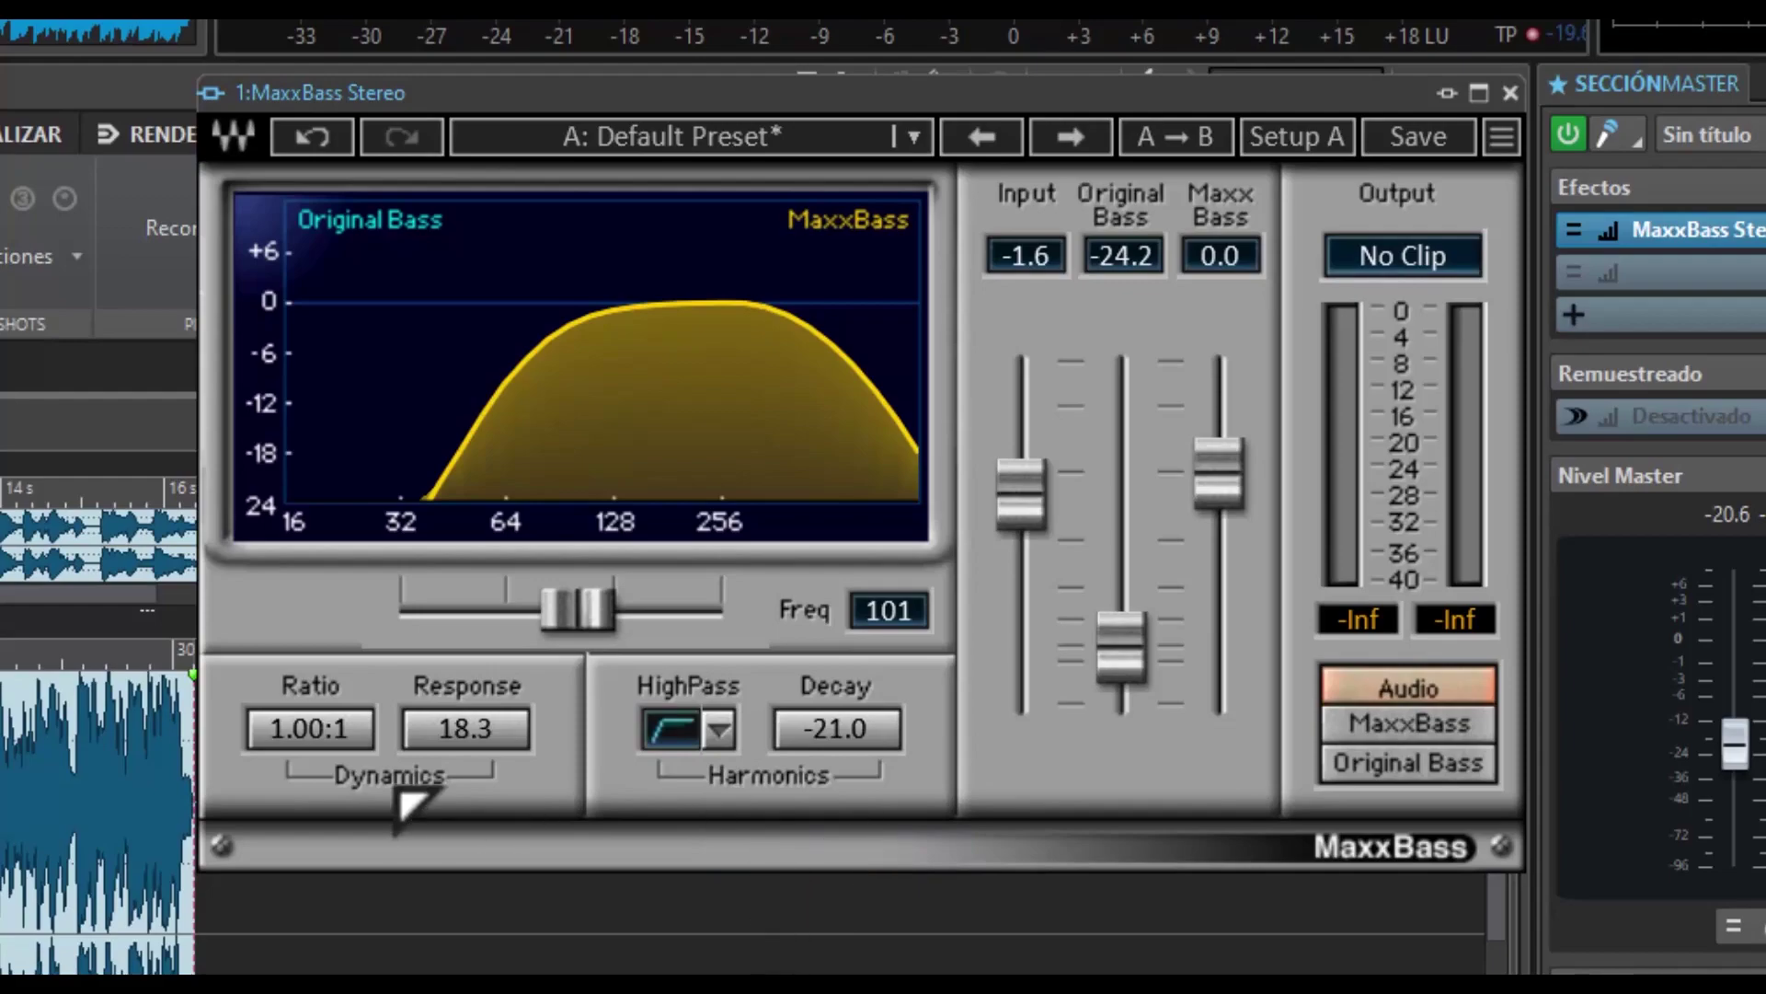
- Set the dynamics ratio to 2.00:1 and lower the MaxxBass level to -0.2
click(301, 743)
drag(300, 743, 298, 803)
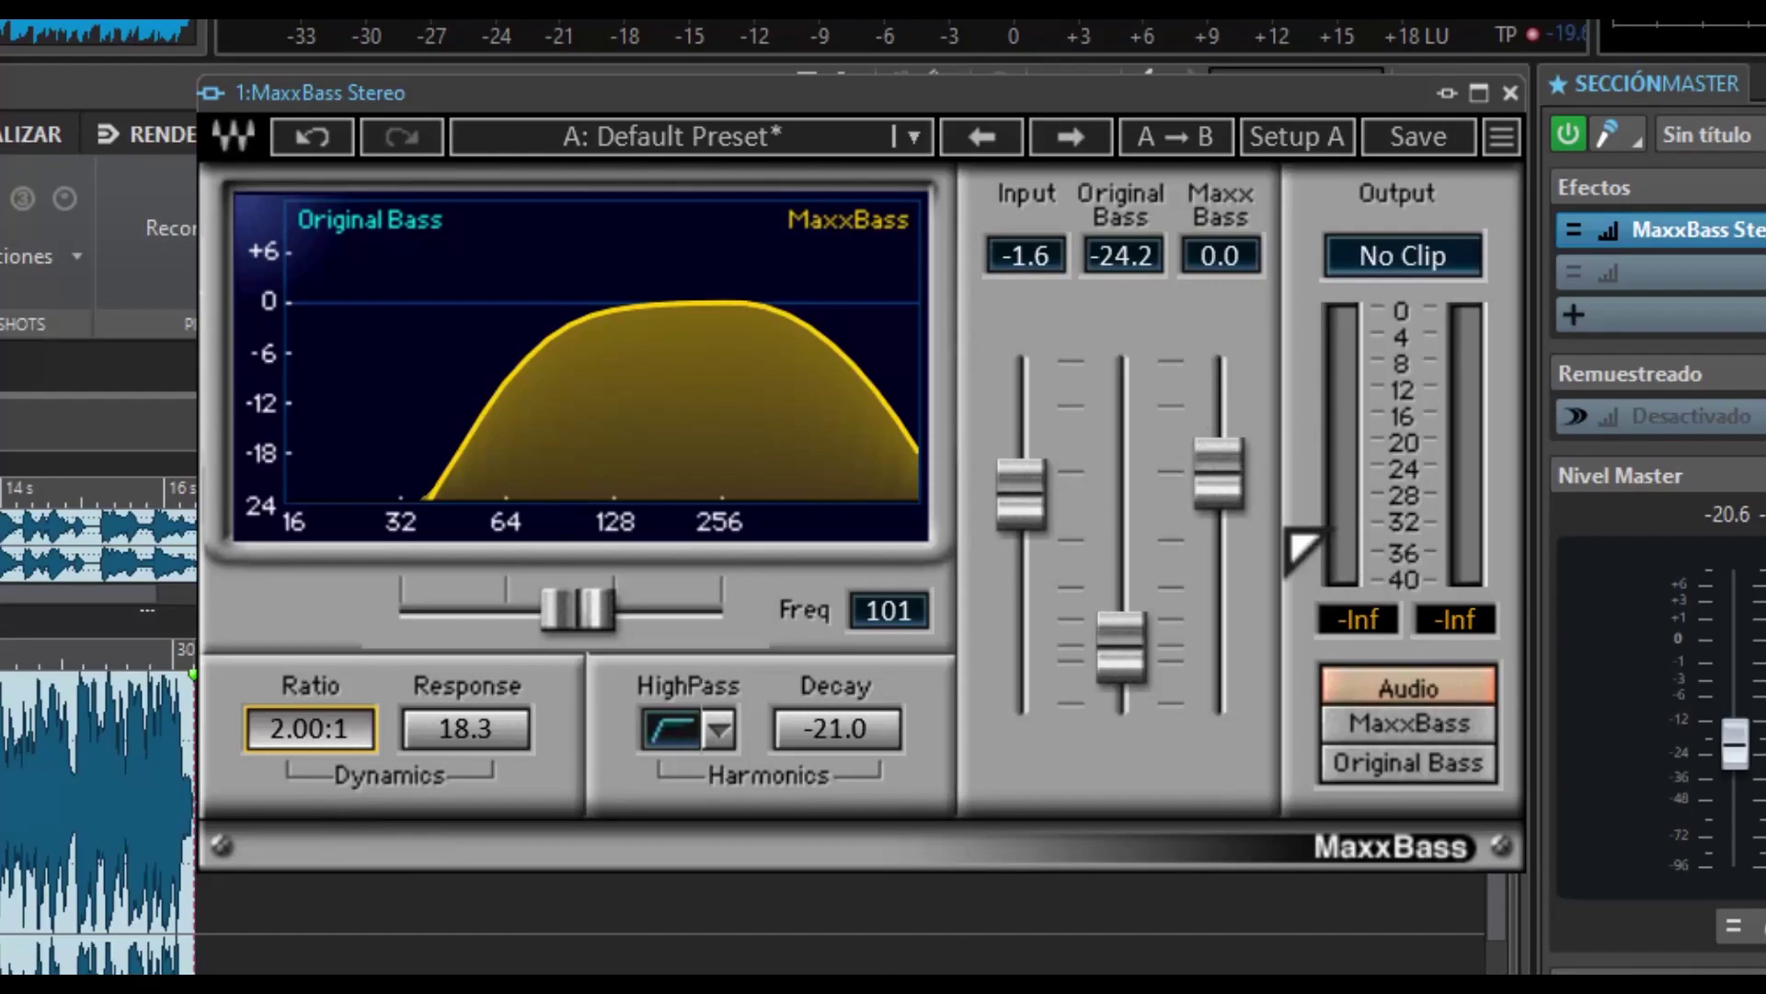
drag(1235, 504, 1235, 508)
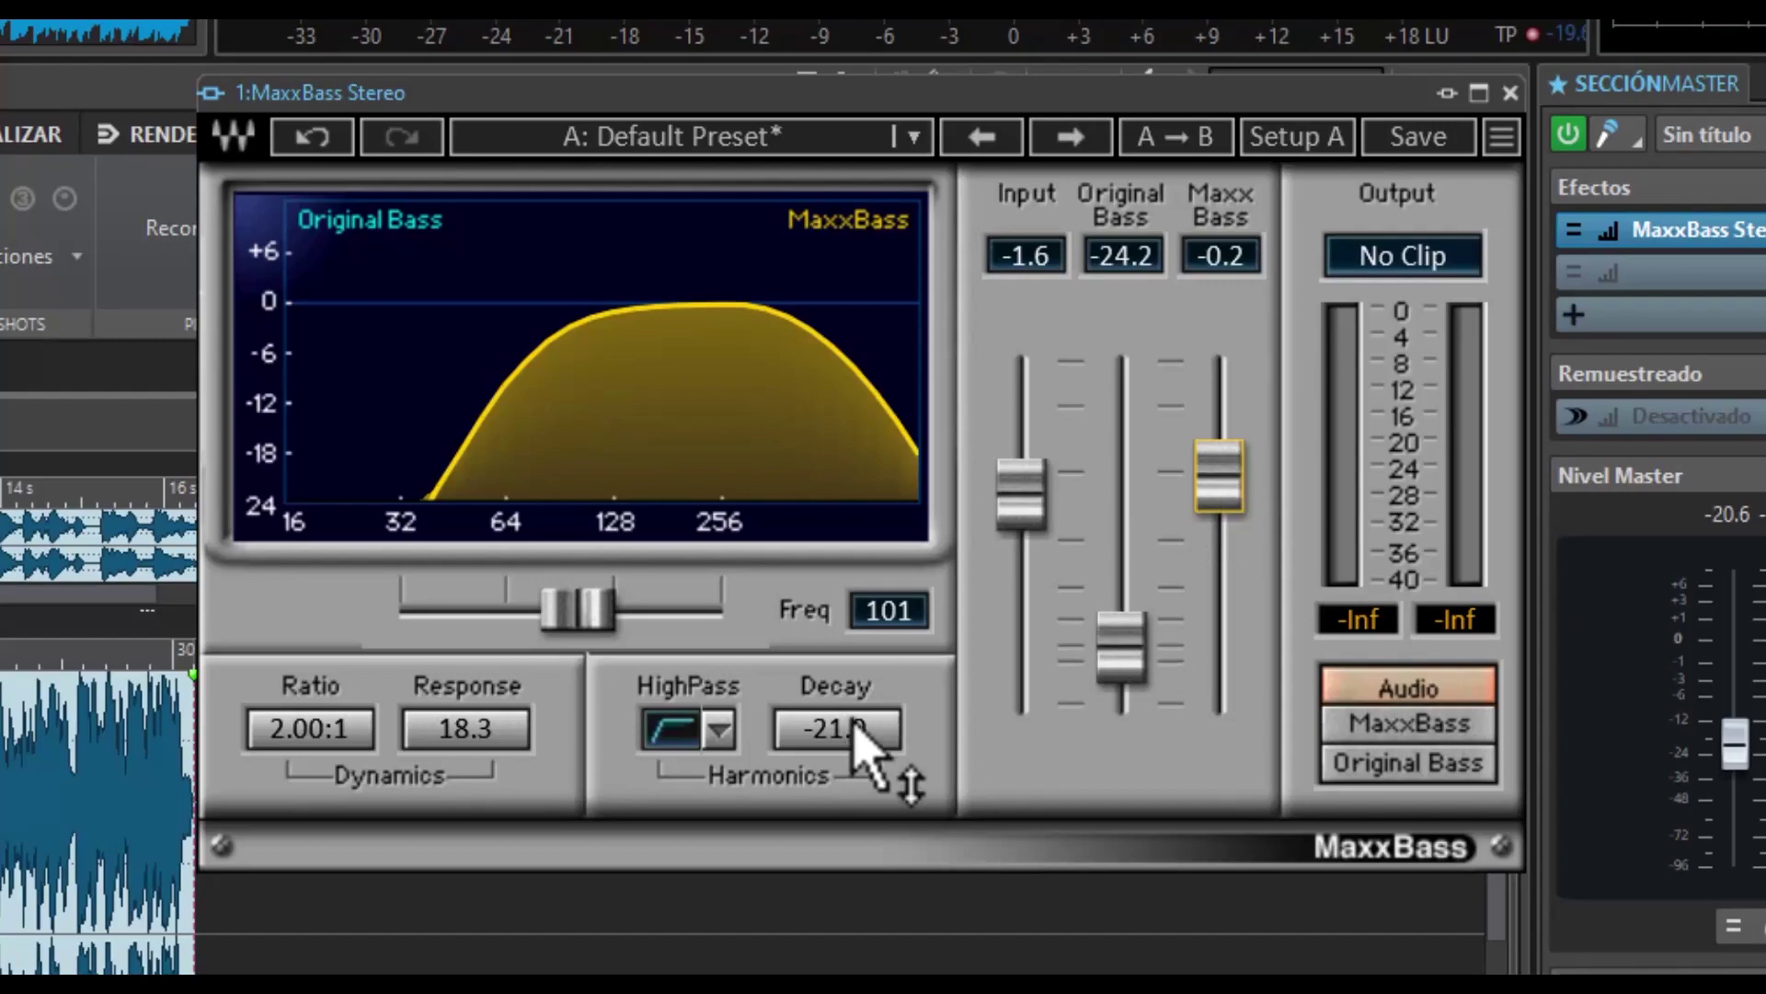
- Set the harmonics decay to -23.2 and the dynamics response to 18.6
drag(853, 727, 854, 750)
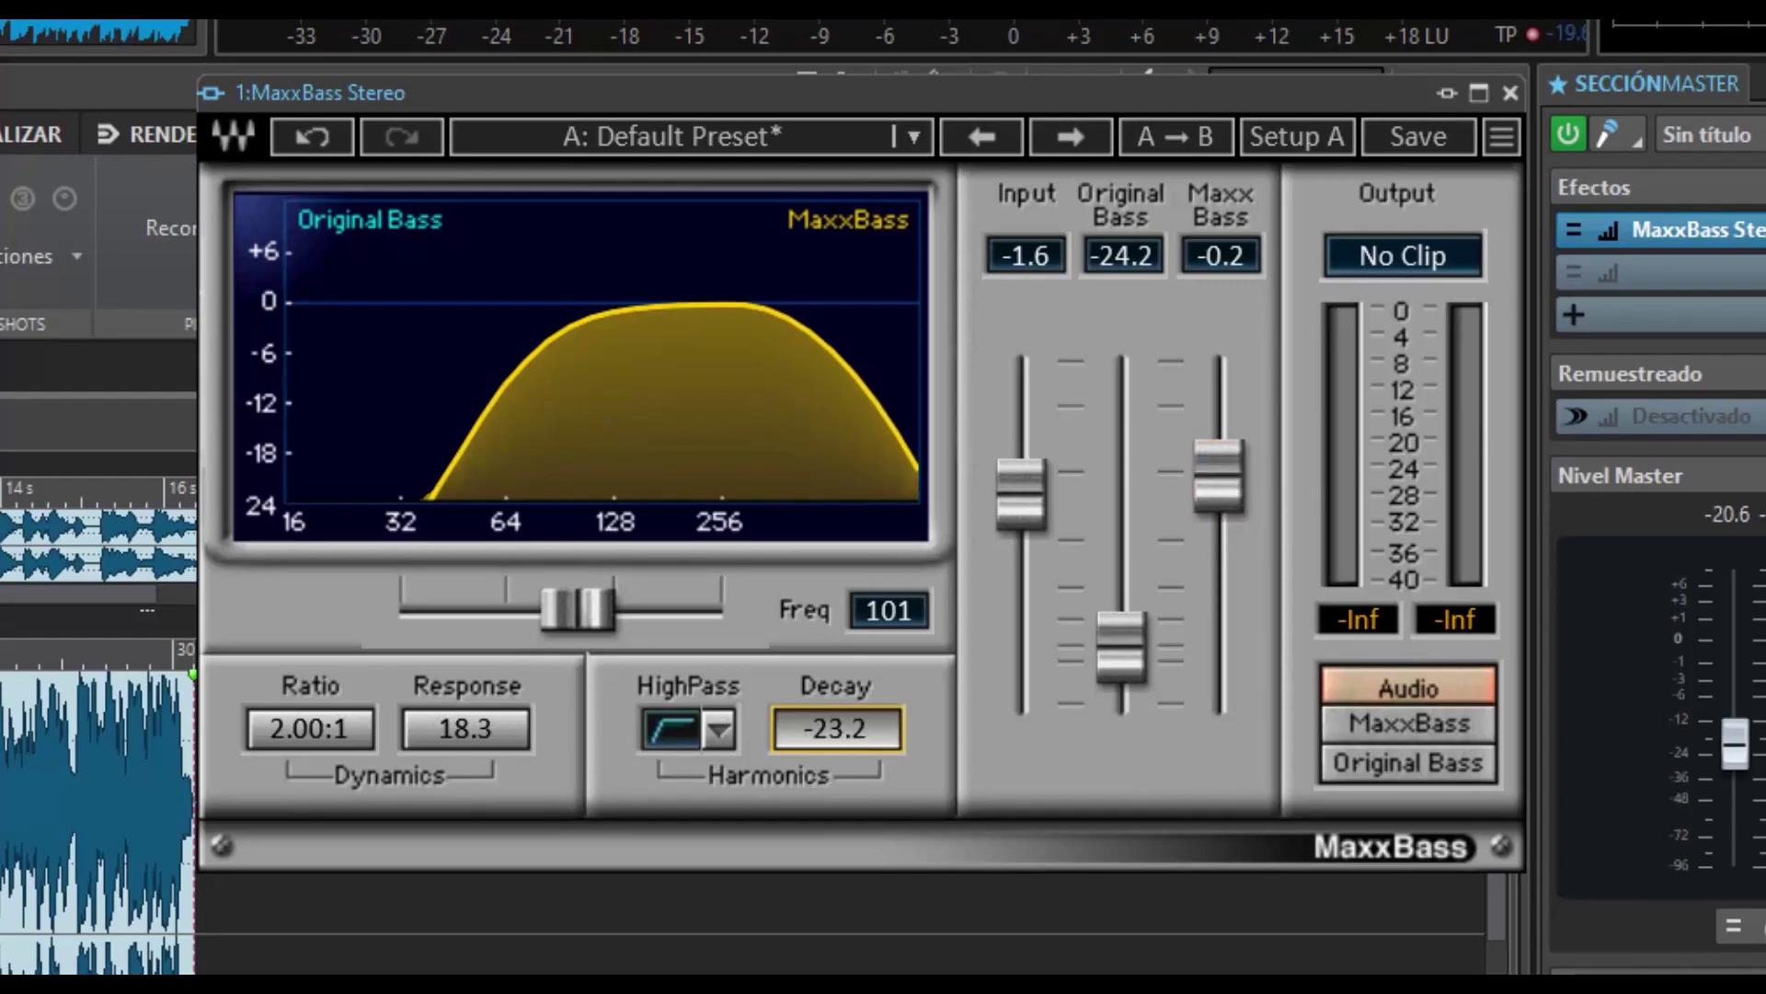
click(454, 716)
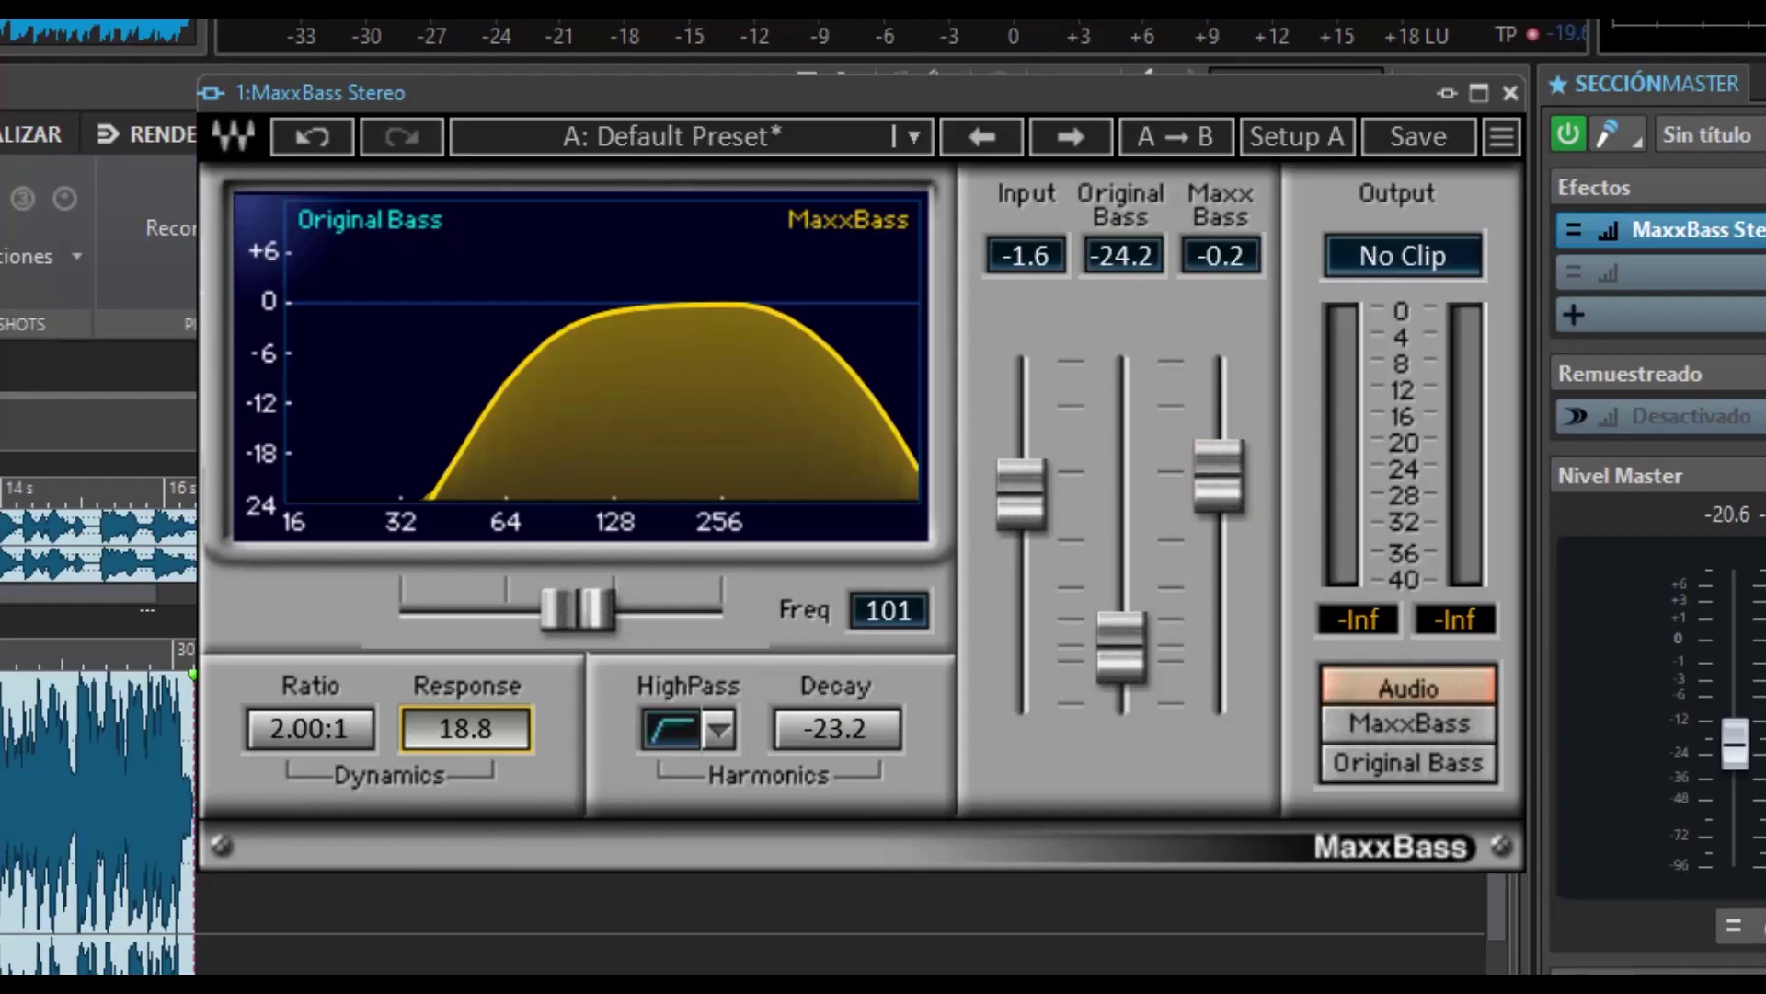
click(860, 727)
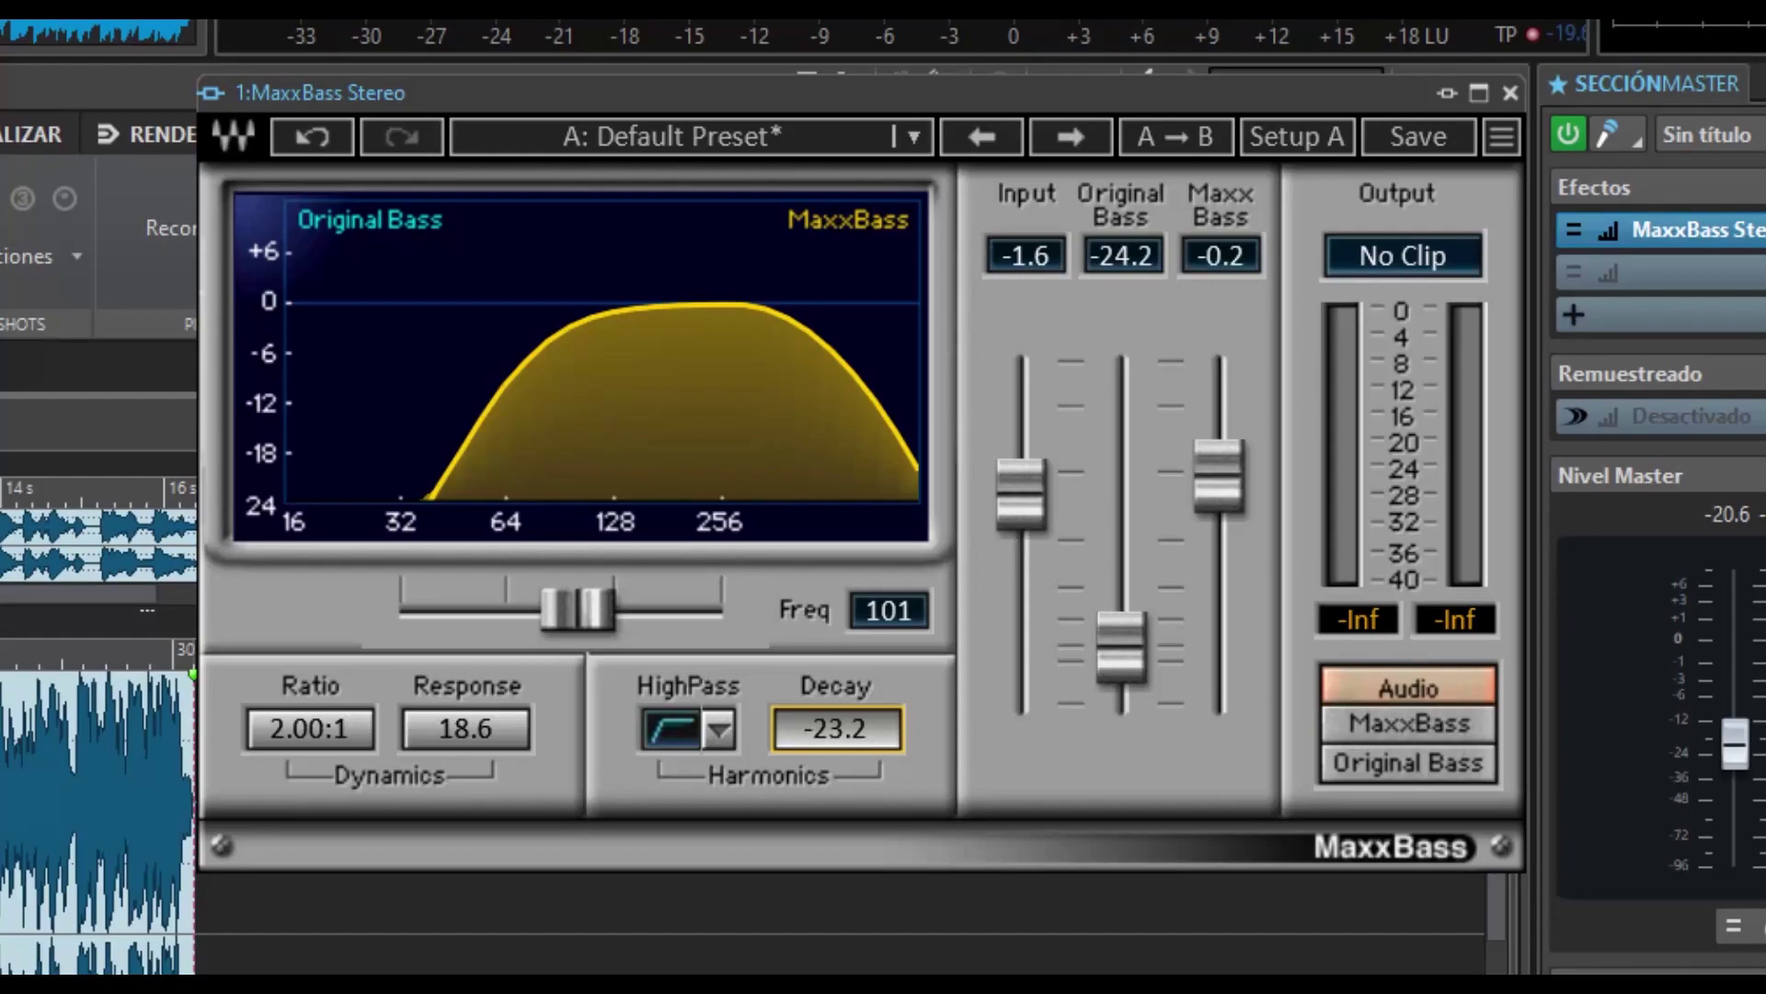
- Lower the input level to -2.9, and load the MaxxBass Full Reset factory preset
mouse_move(1022, 492)
mouse_down()
mouse_move(1021, 579)
mouse_move(1021, 507)
mouse_up()
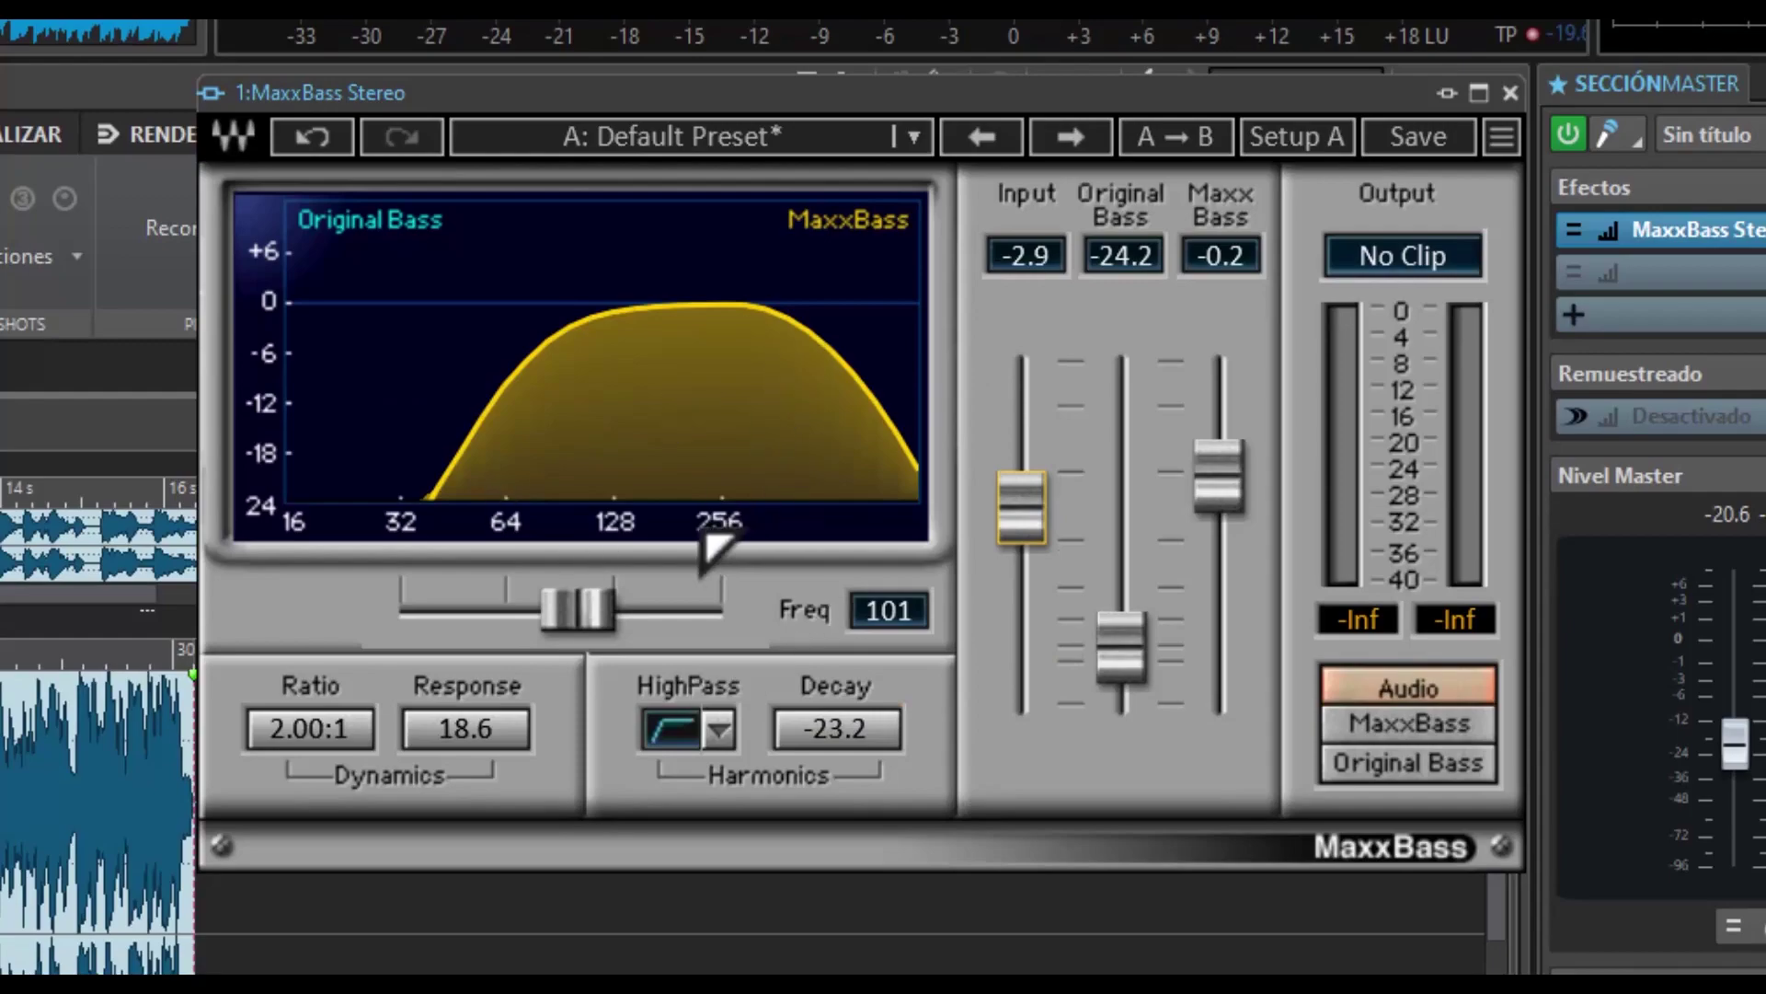
click(914, 137)
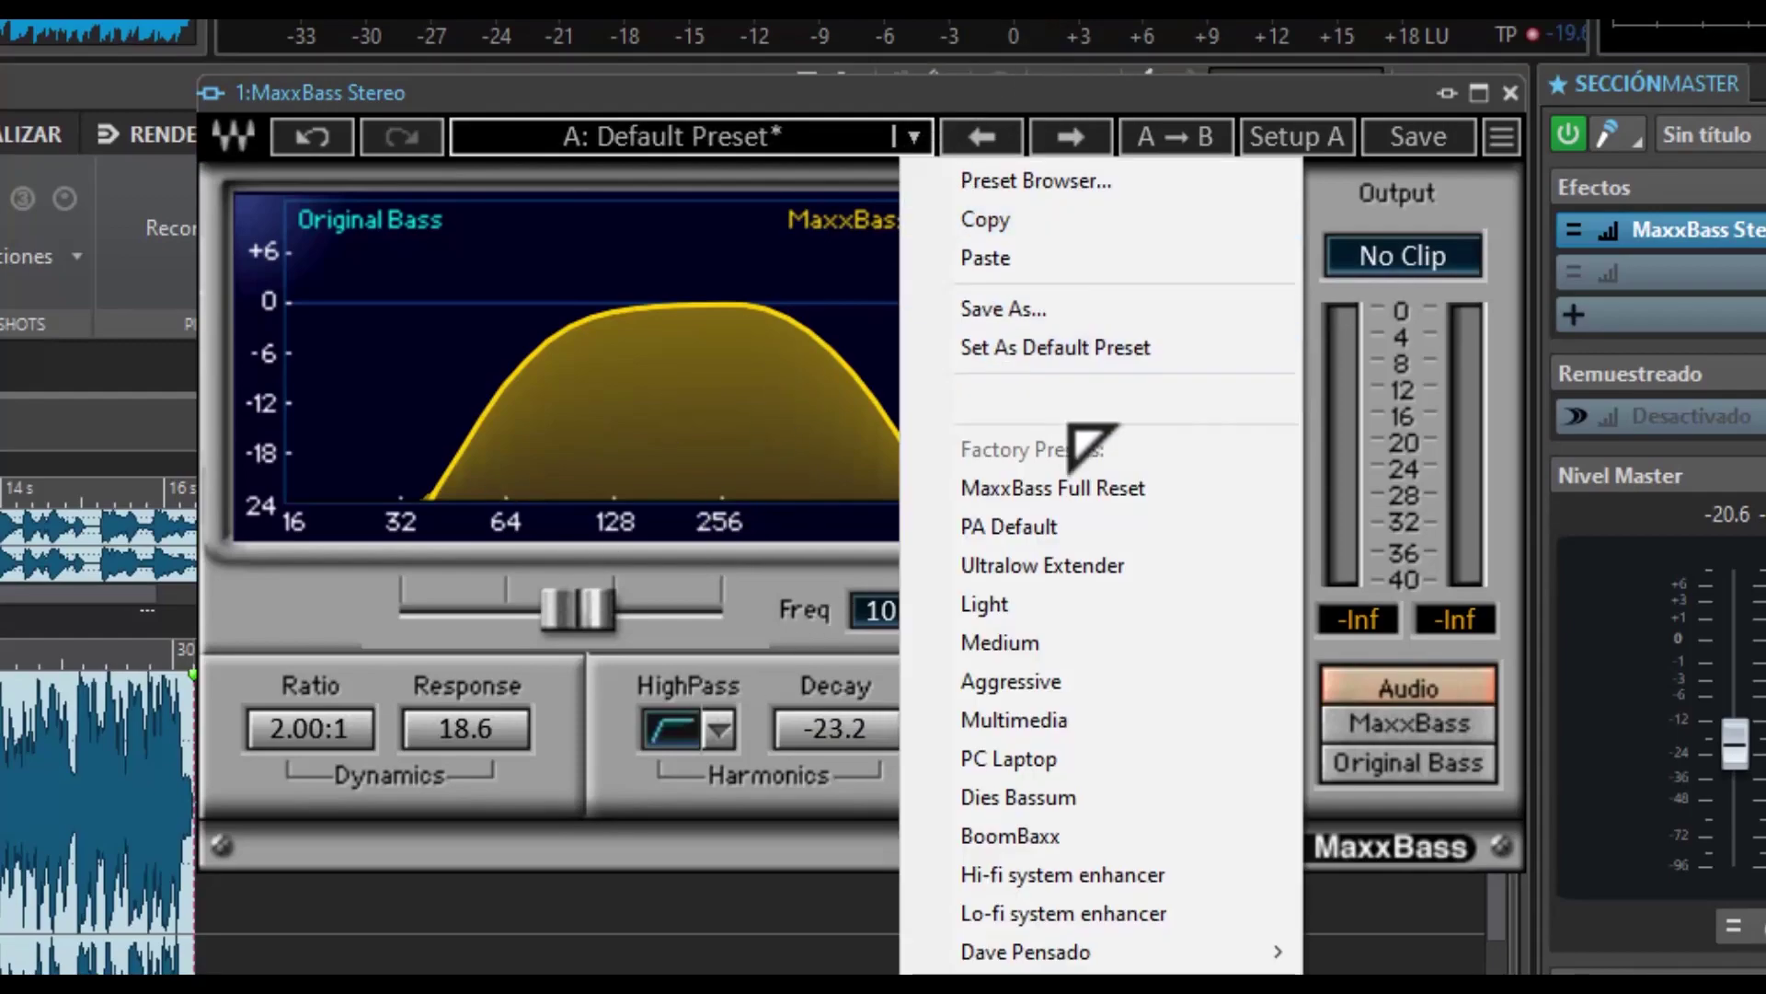
click(1146, 489)
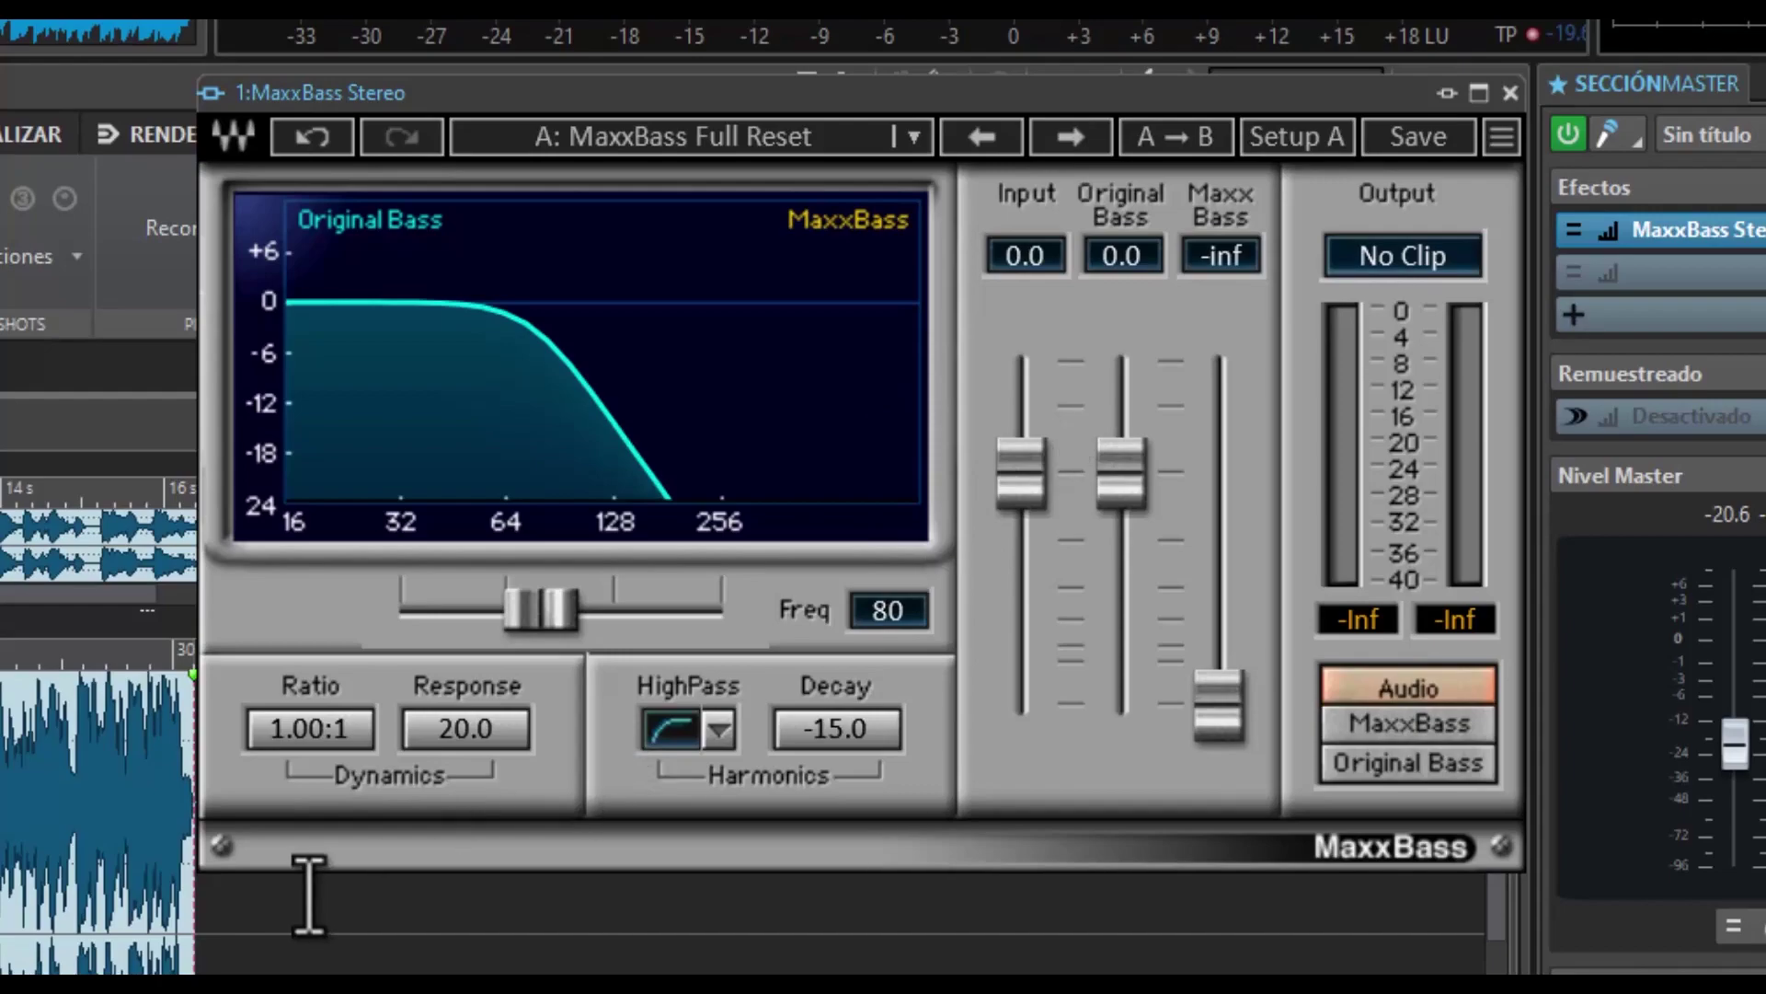
- Start playback, lower the input level to -7.6 and reset the output clip indicator
key(space)
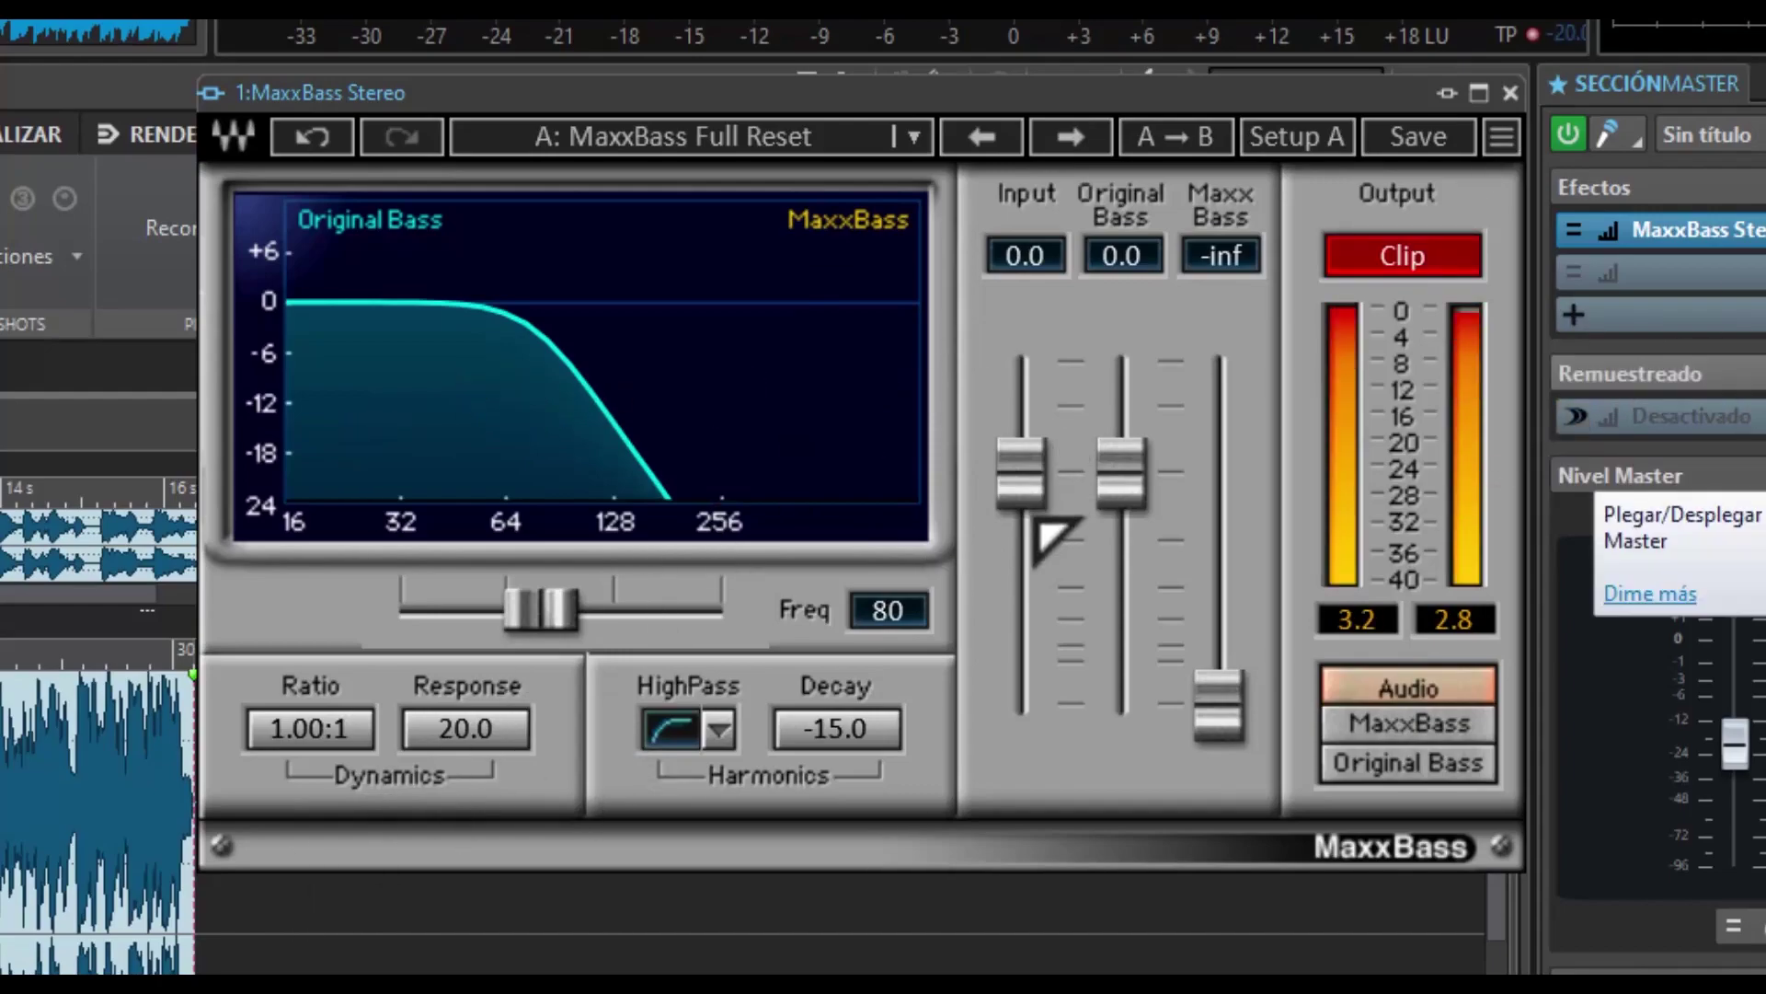
drag(977, 478, 1021, 557)
click(1417, 261)
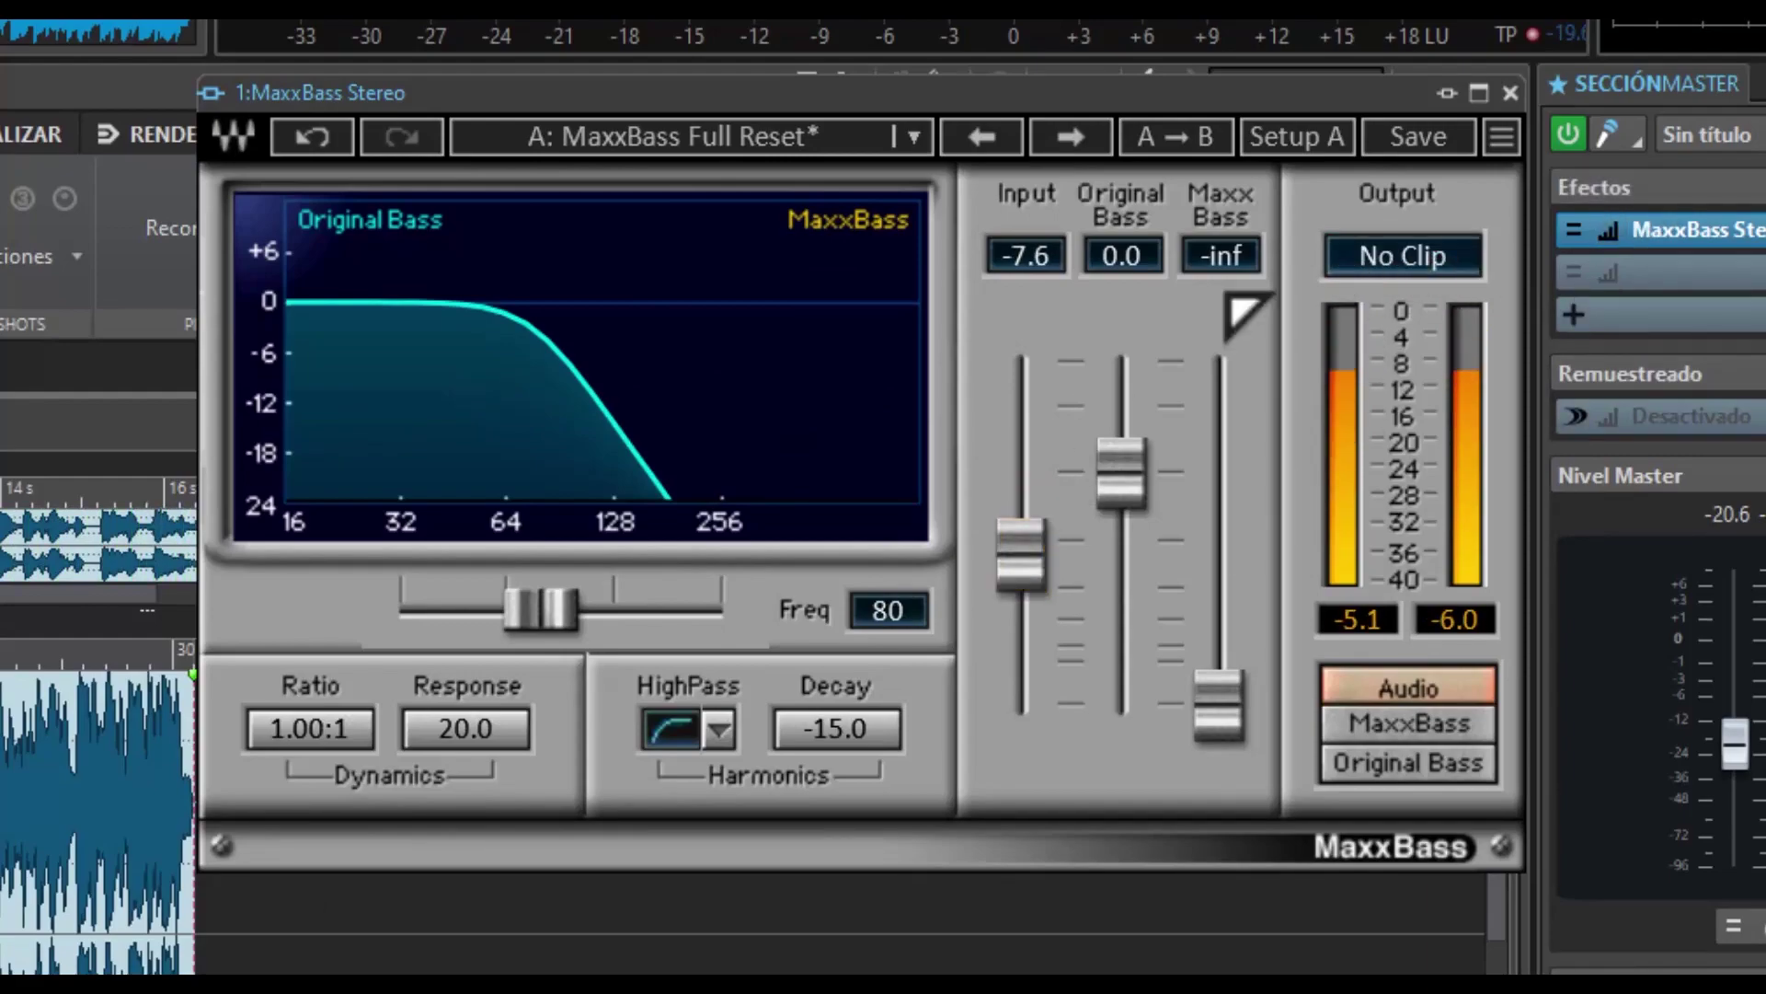
- While monitoring Original Bass, cut the original bass to -inf and set the MaxxBass level to 0.0, and return the monitoring to Audio
click(1435, 766)
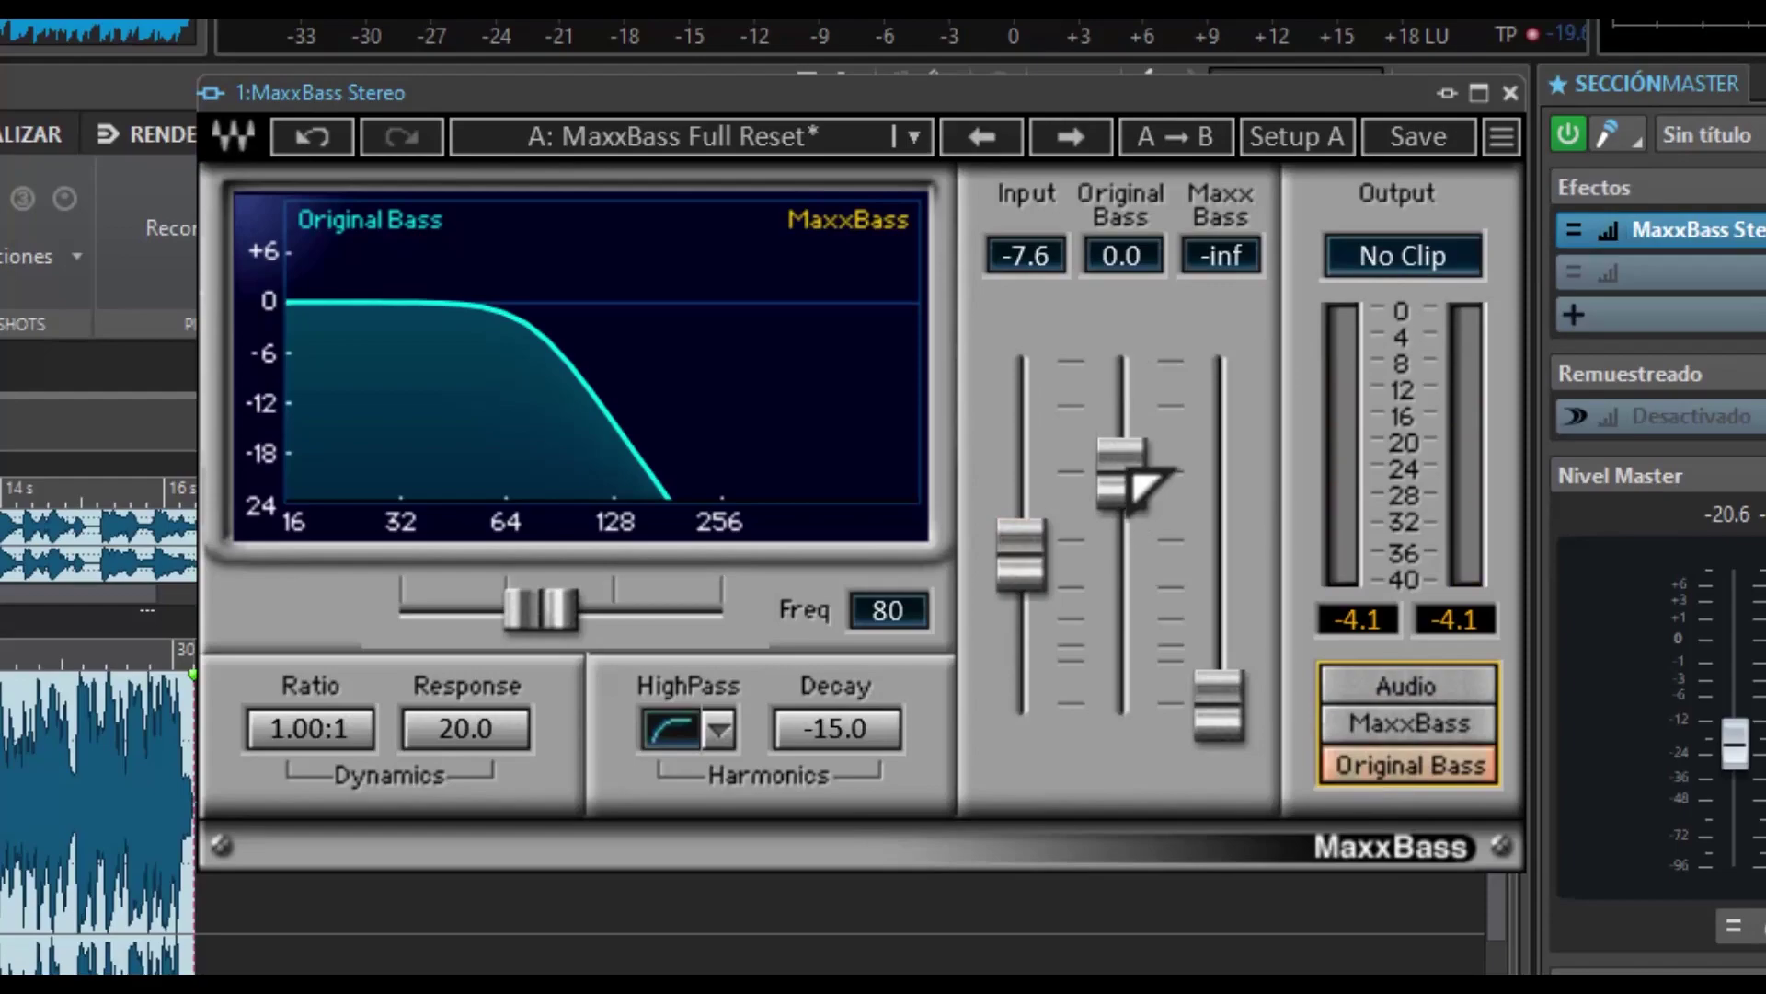
drag(1122, 473, 1219, 651)
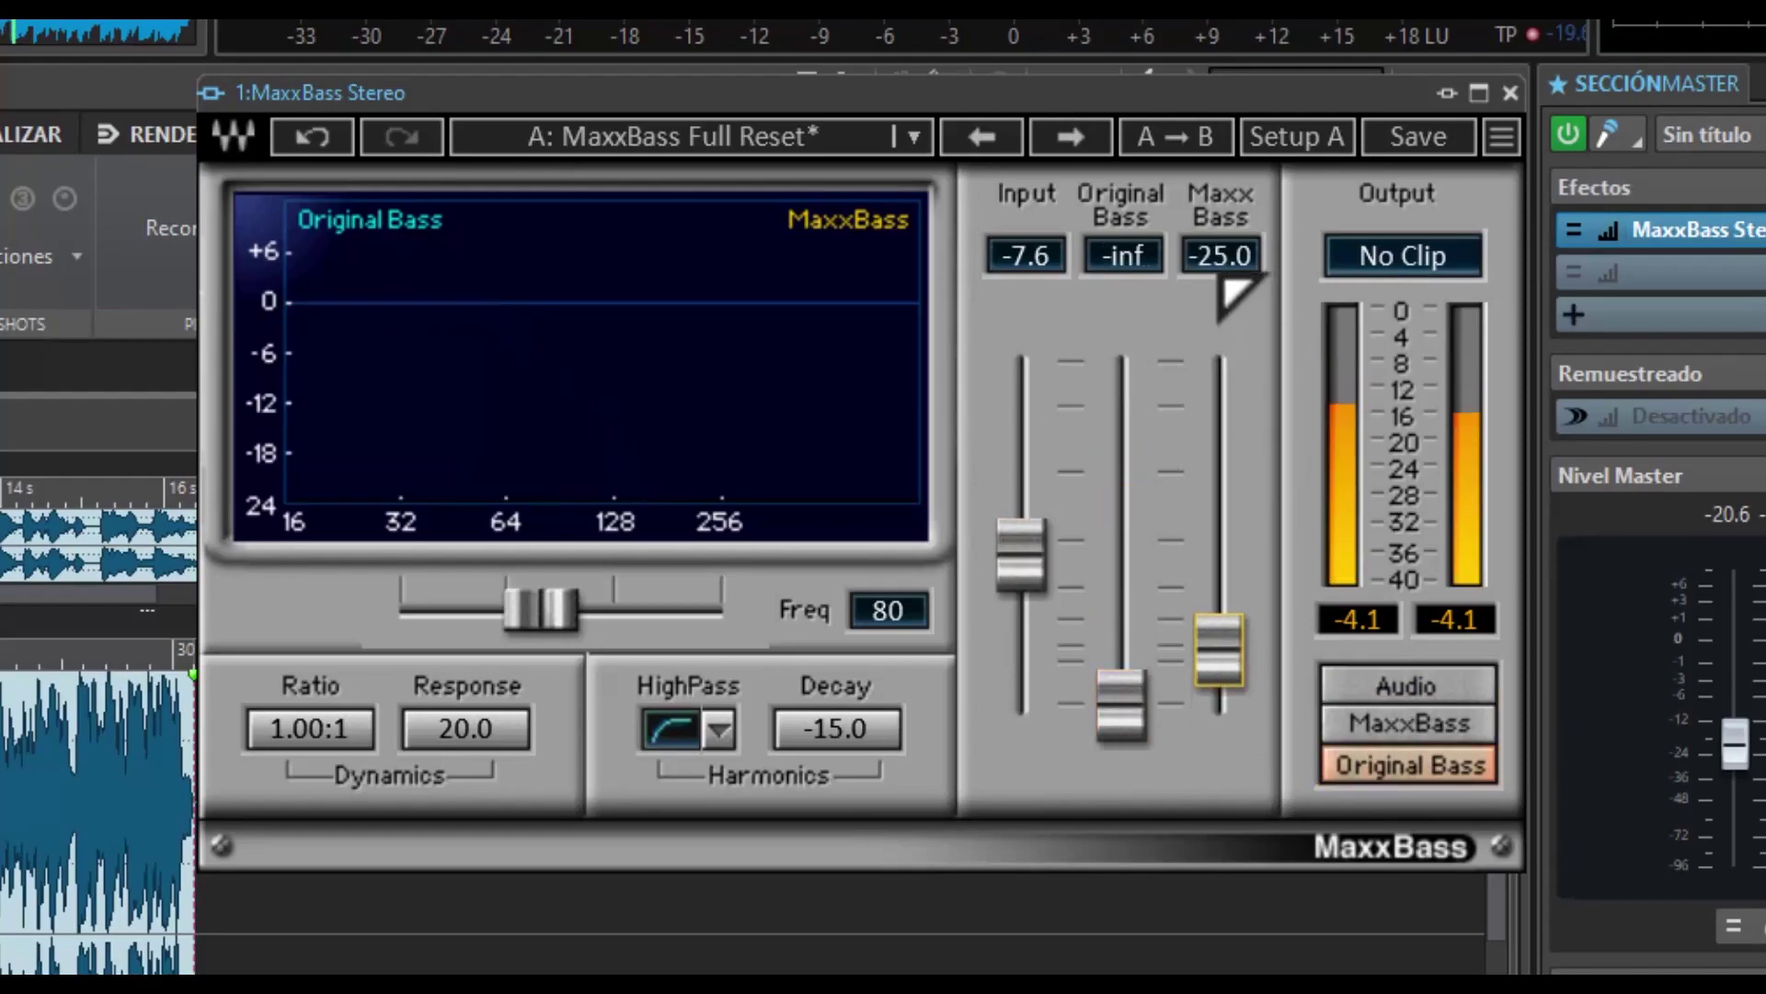
click(1224, 254)
text(0)
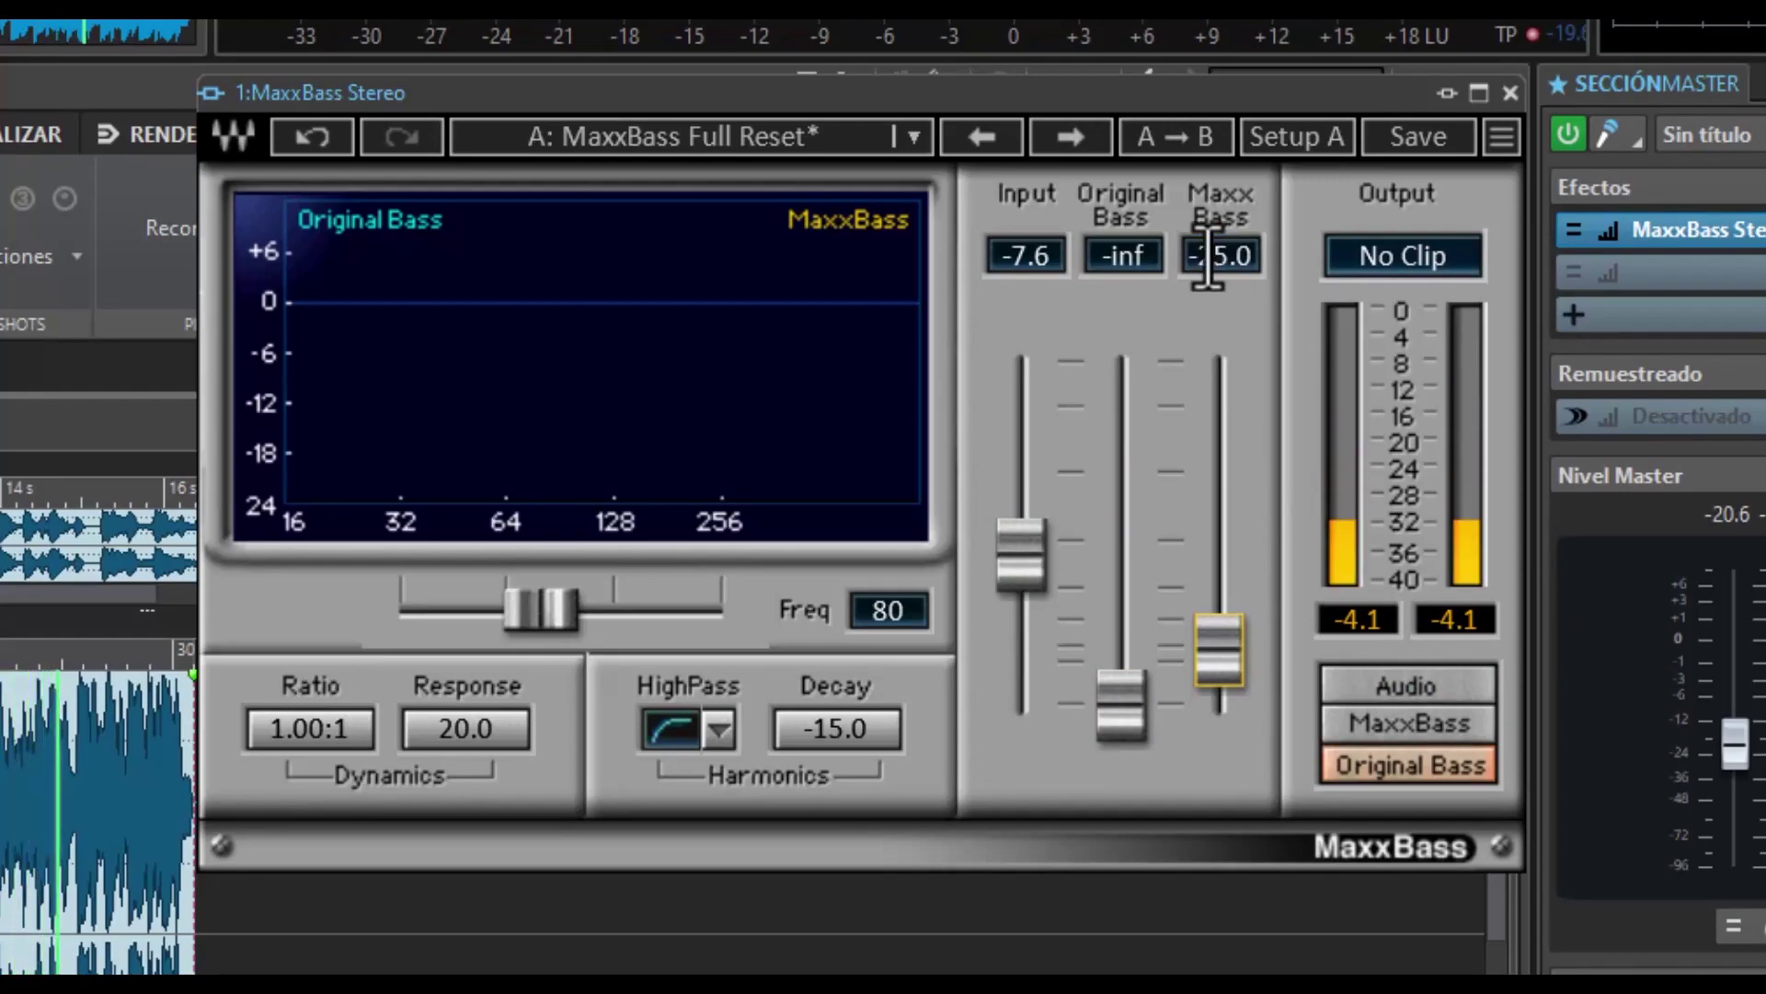
key(Return)
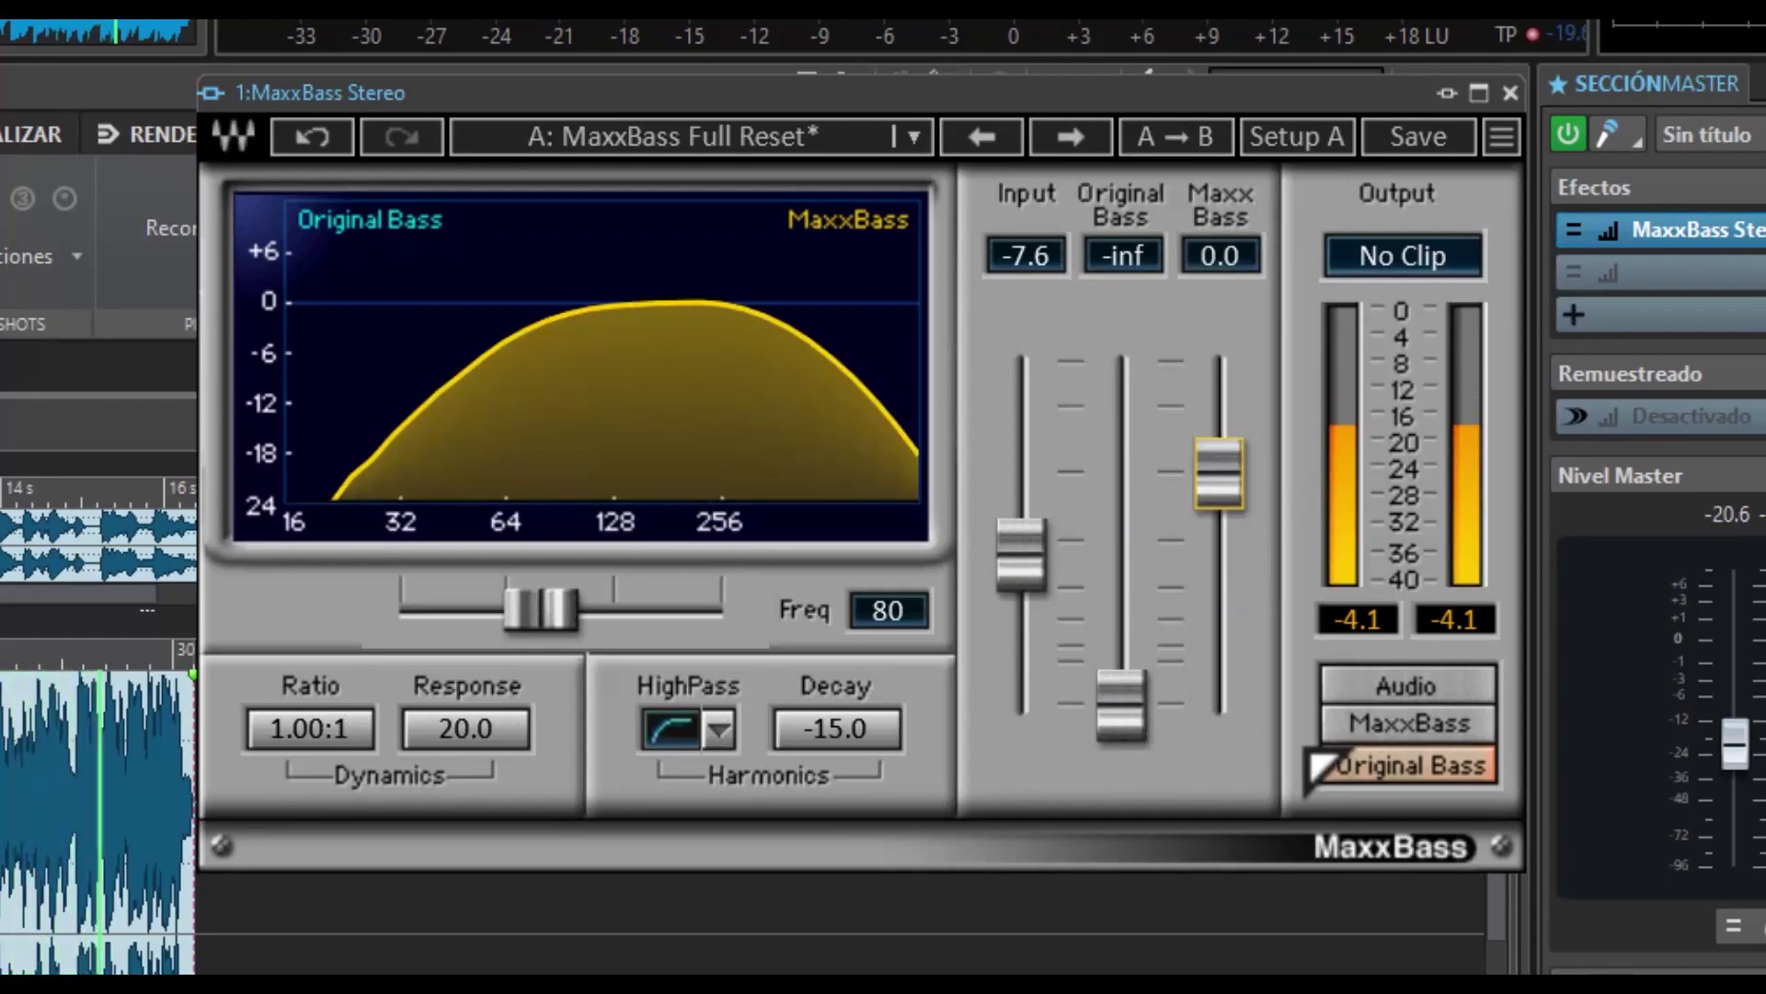
click(1406, 692)
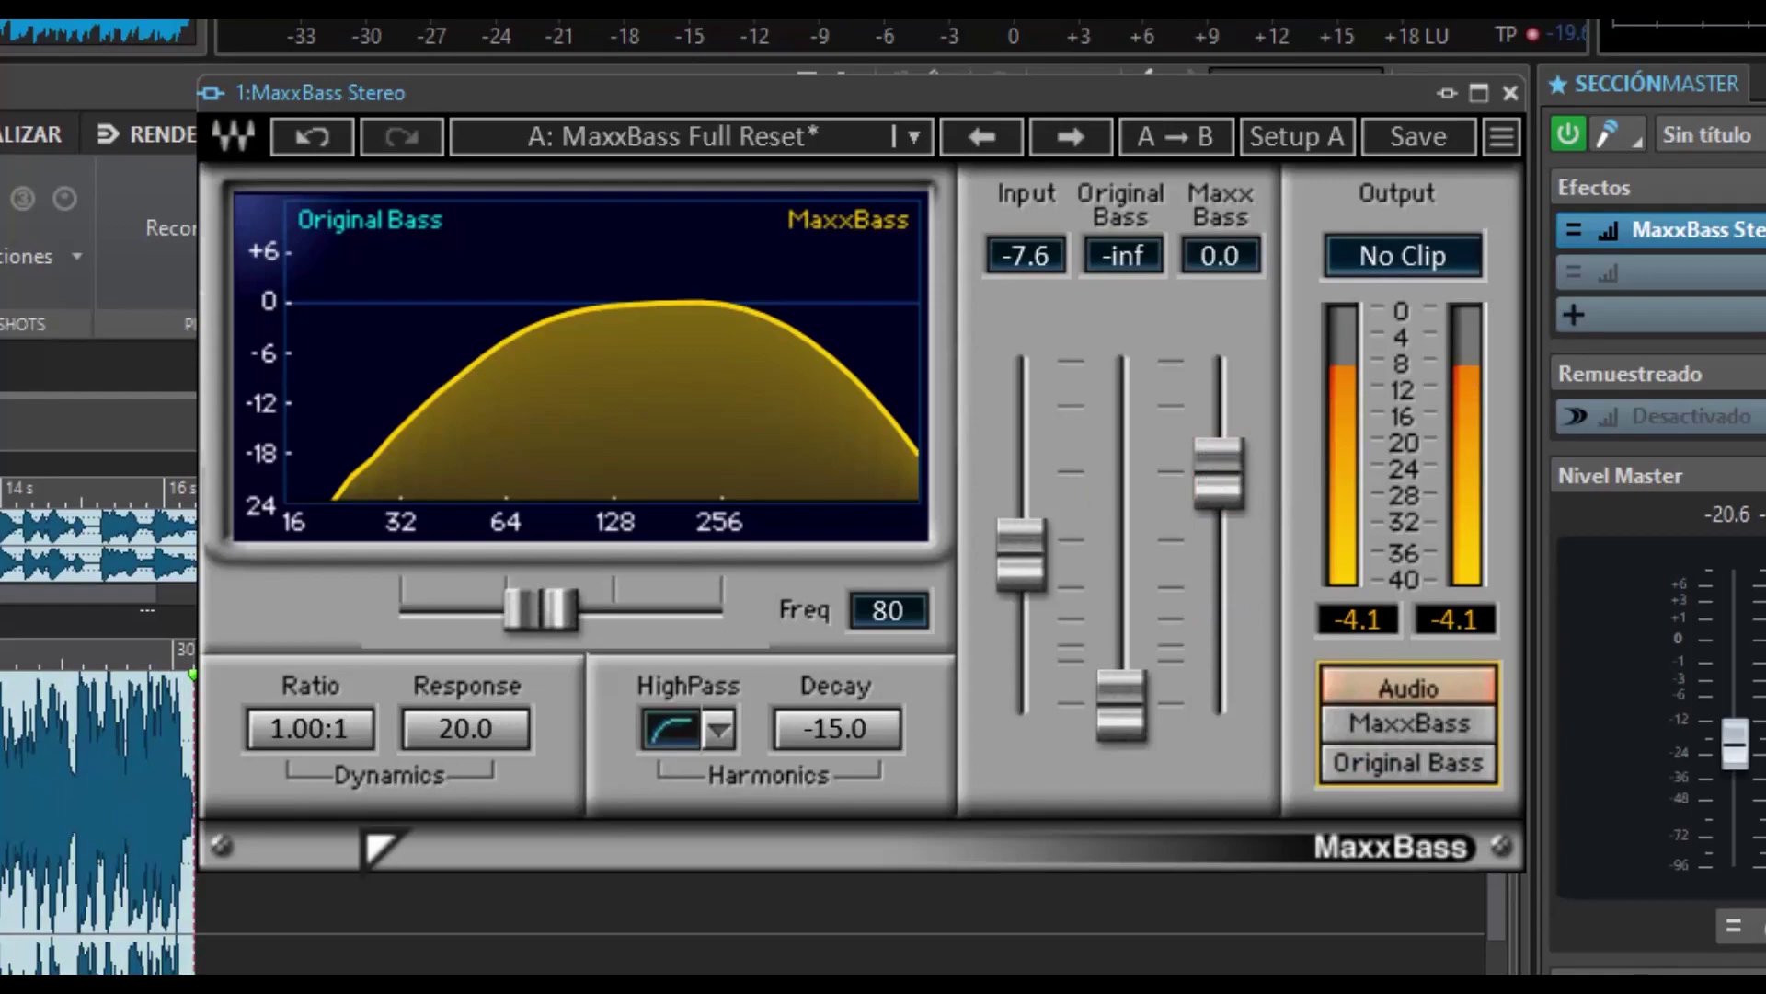
- Set the dynamics to a 2.00:1 ratio and a 14.7 response, with the crossover frequency at 100
click(308, 729)
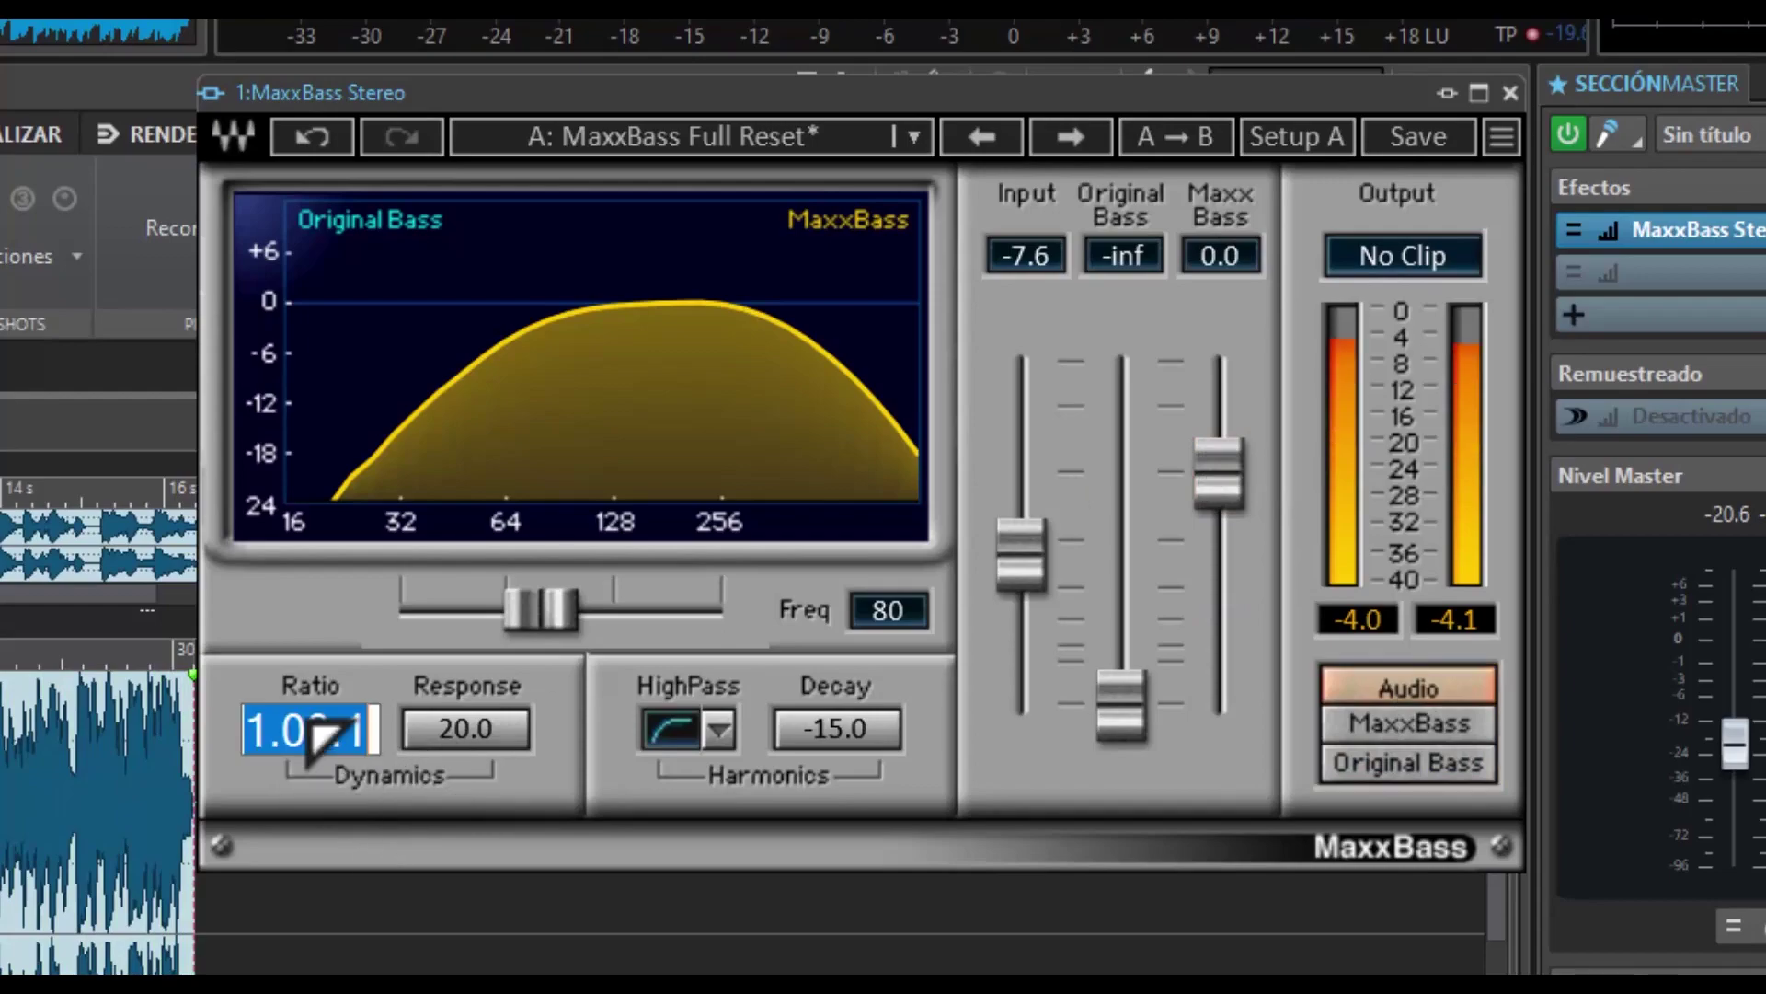
text(2)
key(Return)
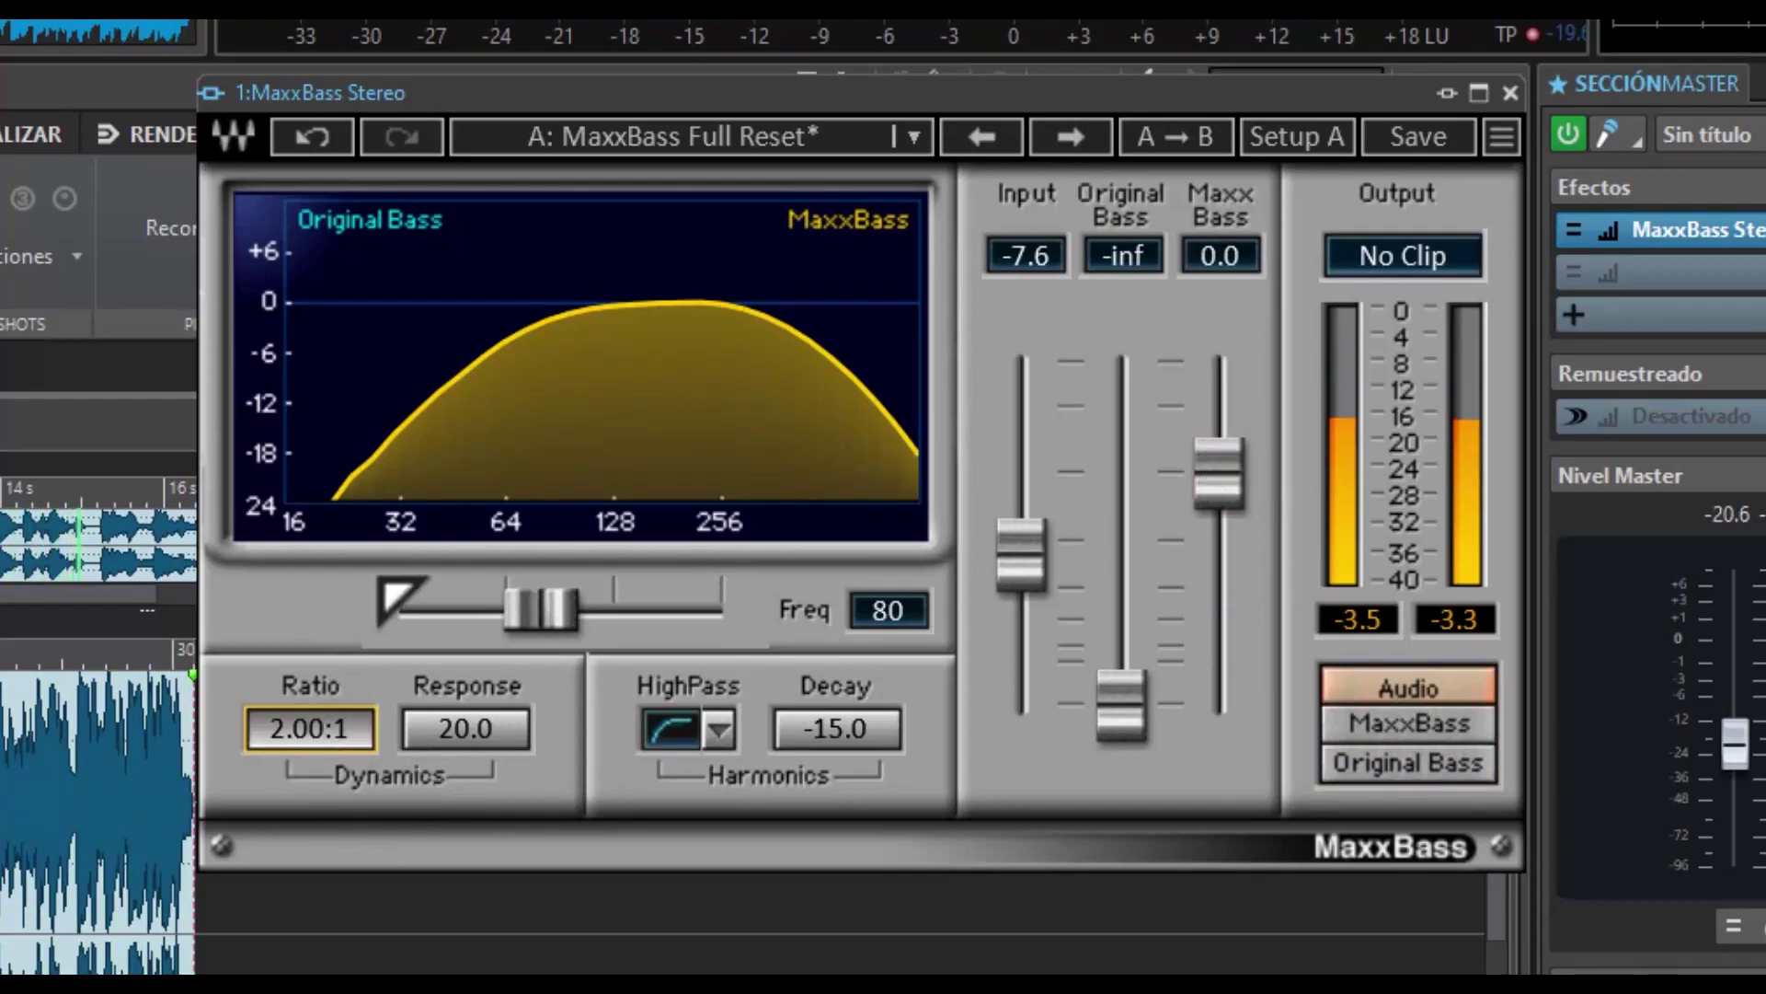
drag(527, 629, 560, 630)
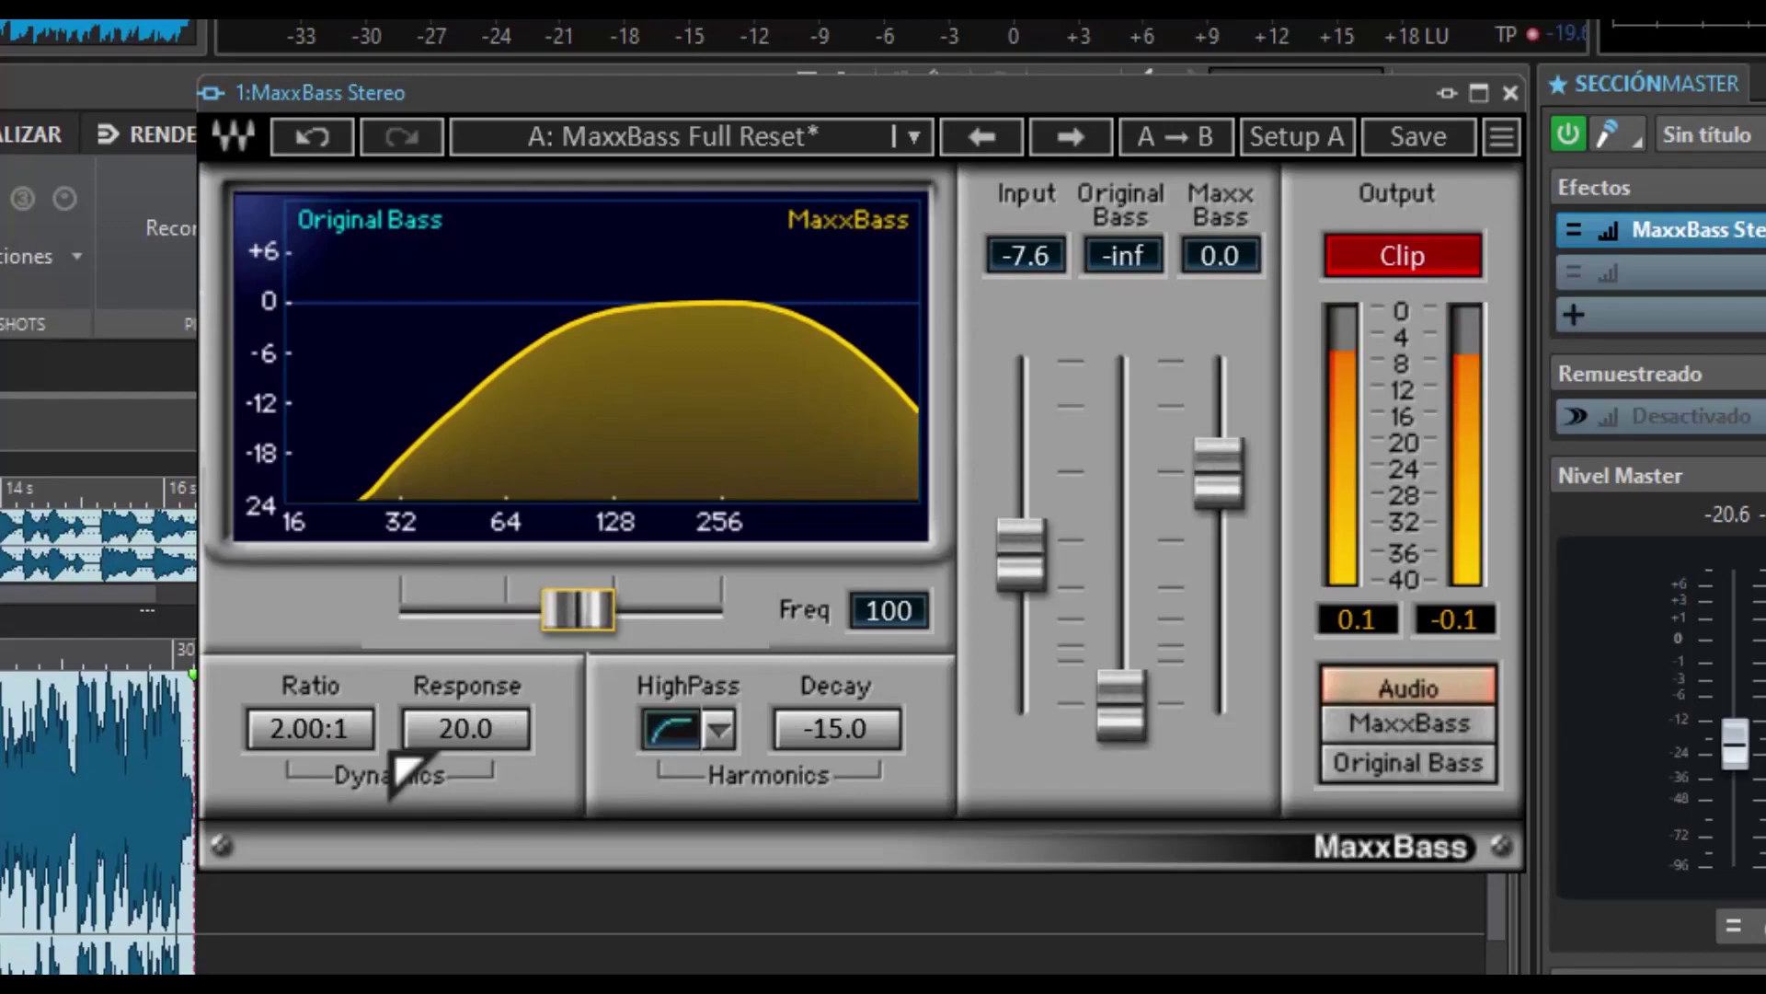
drag(493, 747, 493, 764)
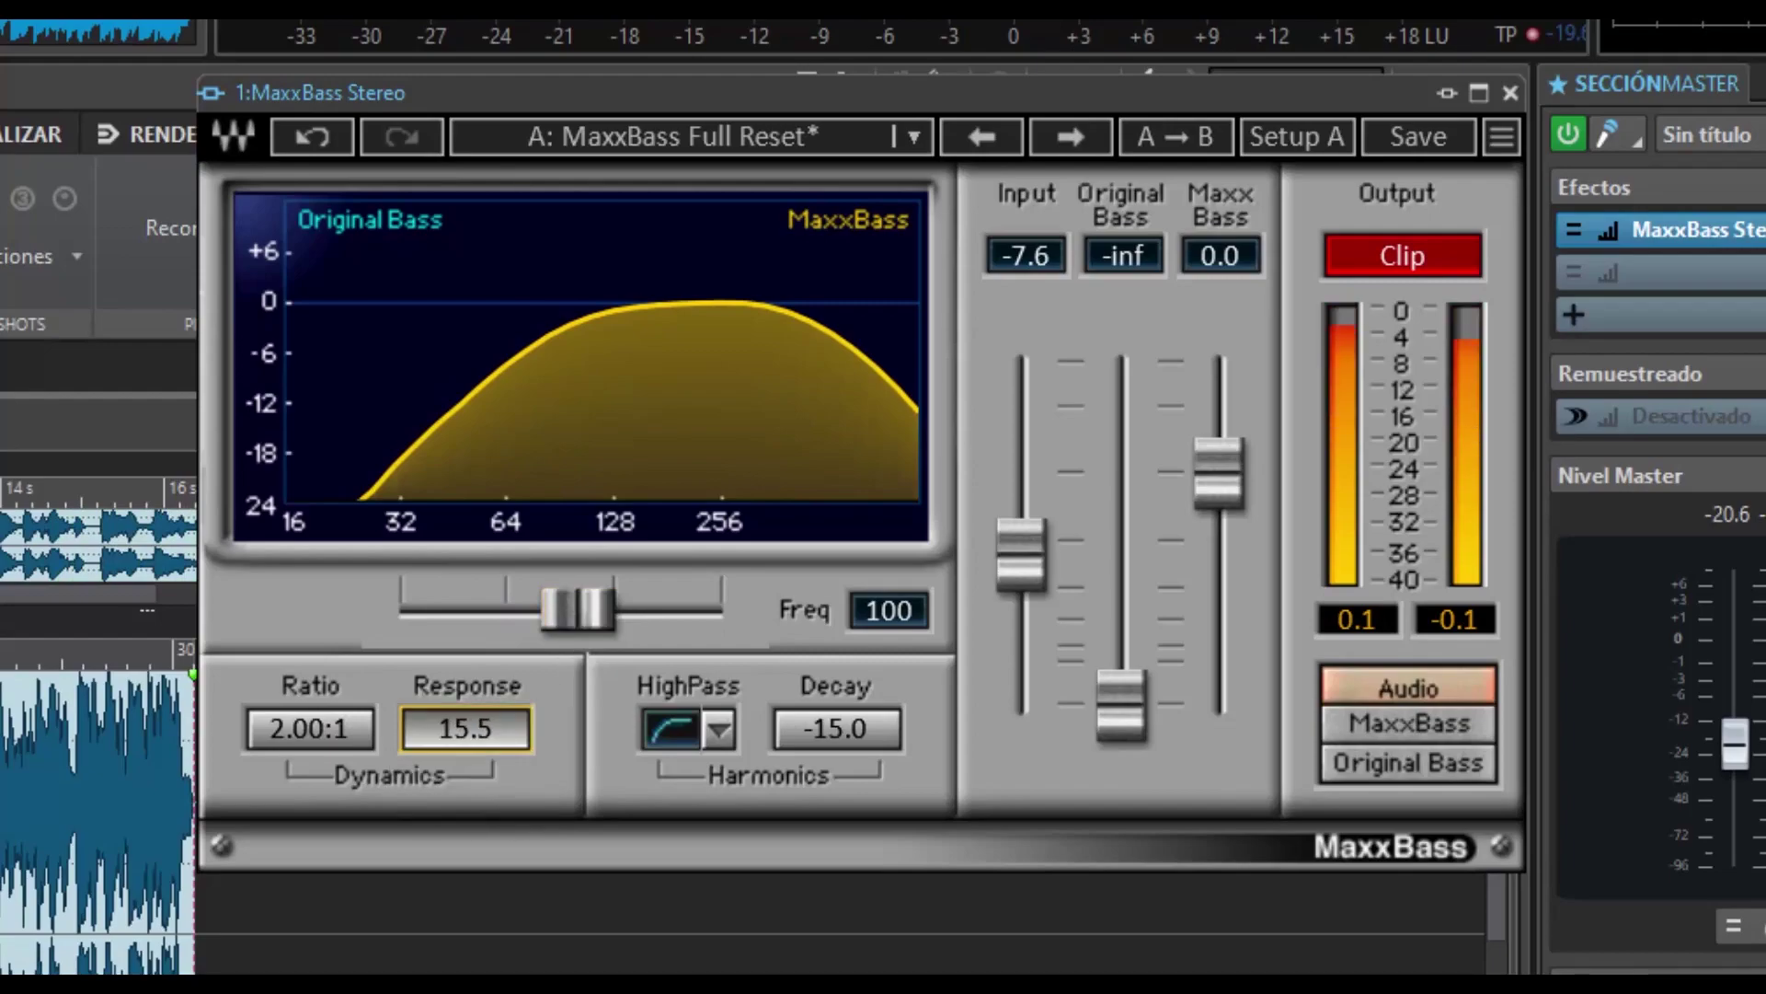
- Set the harmonics to a 24dB/Octave high-pass with -19.8 decay, and raise the MaxxBass level to 2.5
click(719, 729)
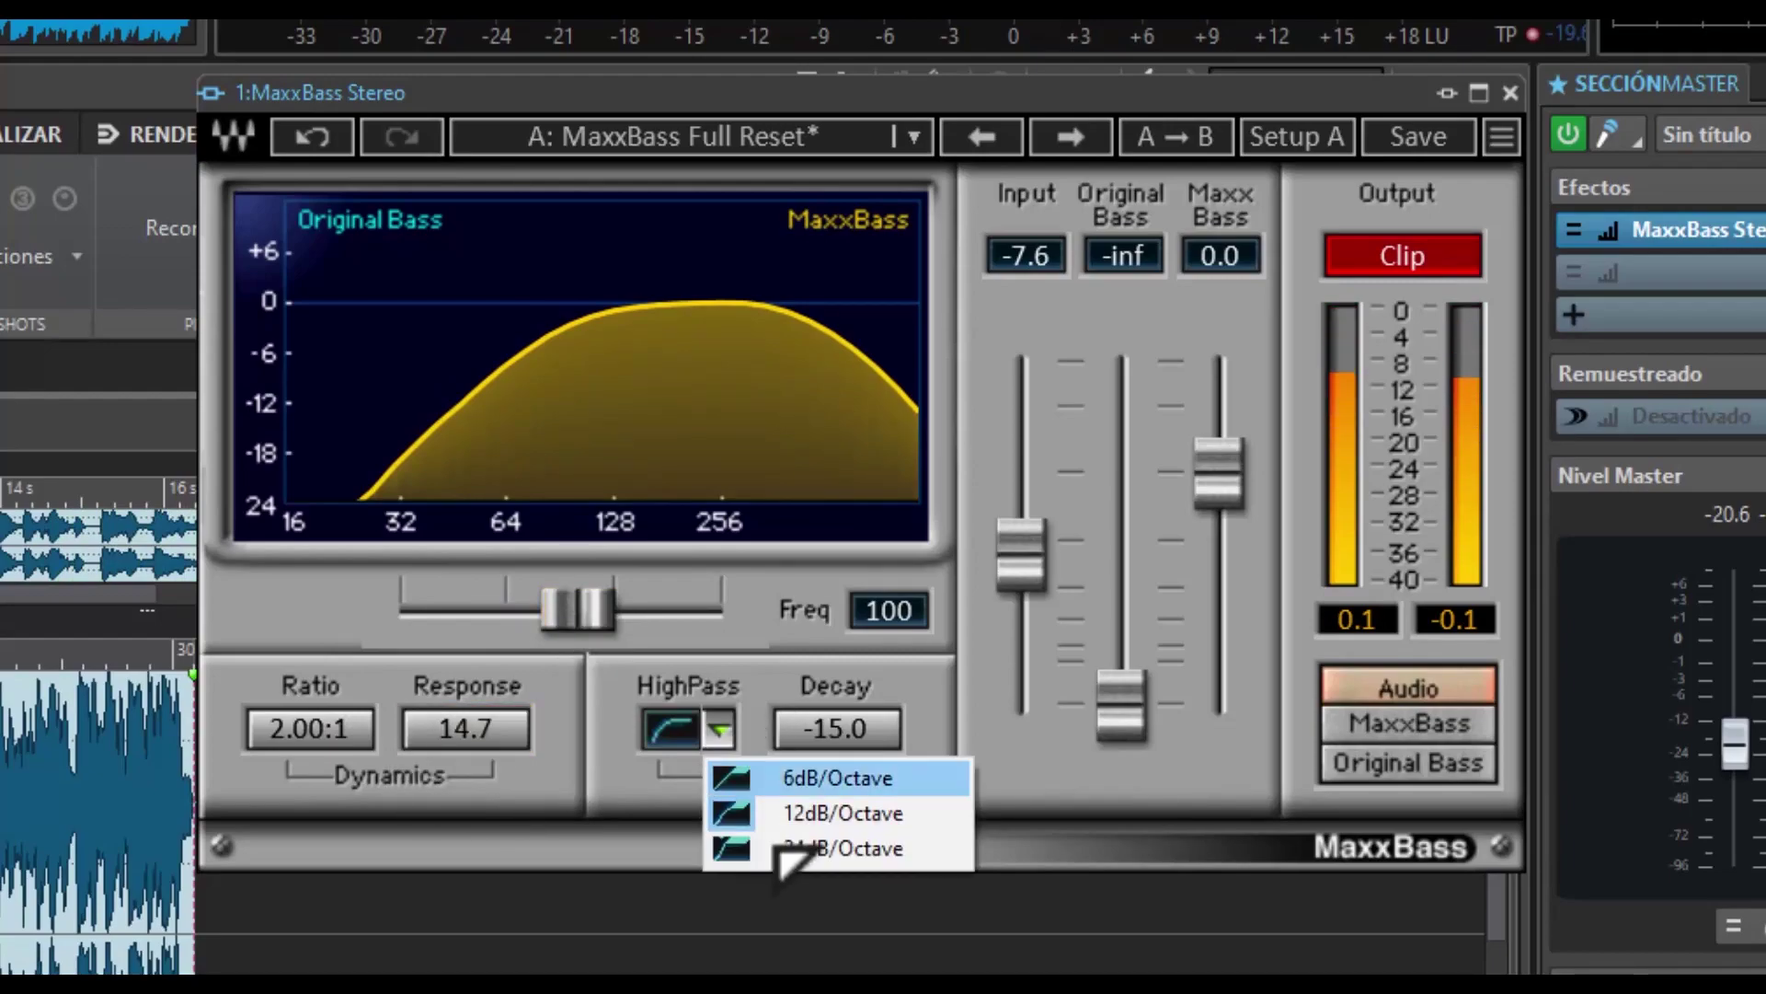
click(782, 848)
drag(840, 736, 898, 770)
drag(1196, 508, 1196, 474)
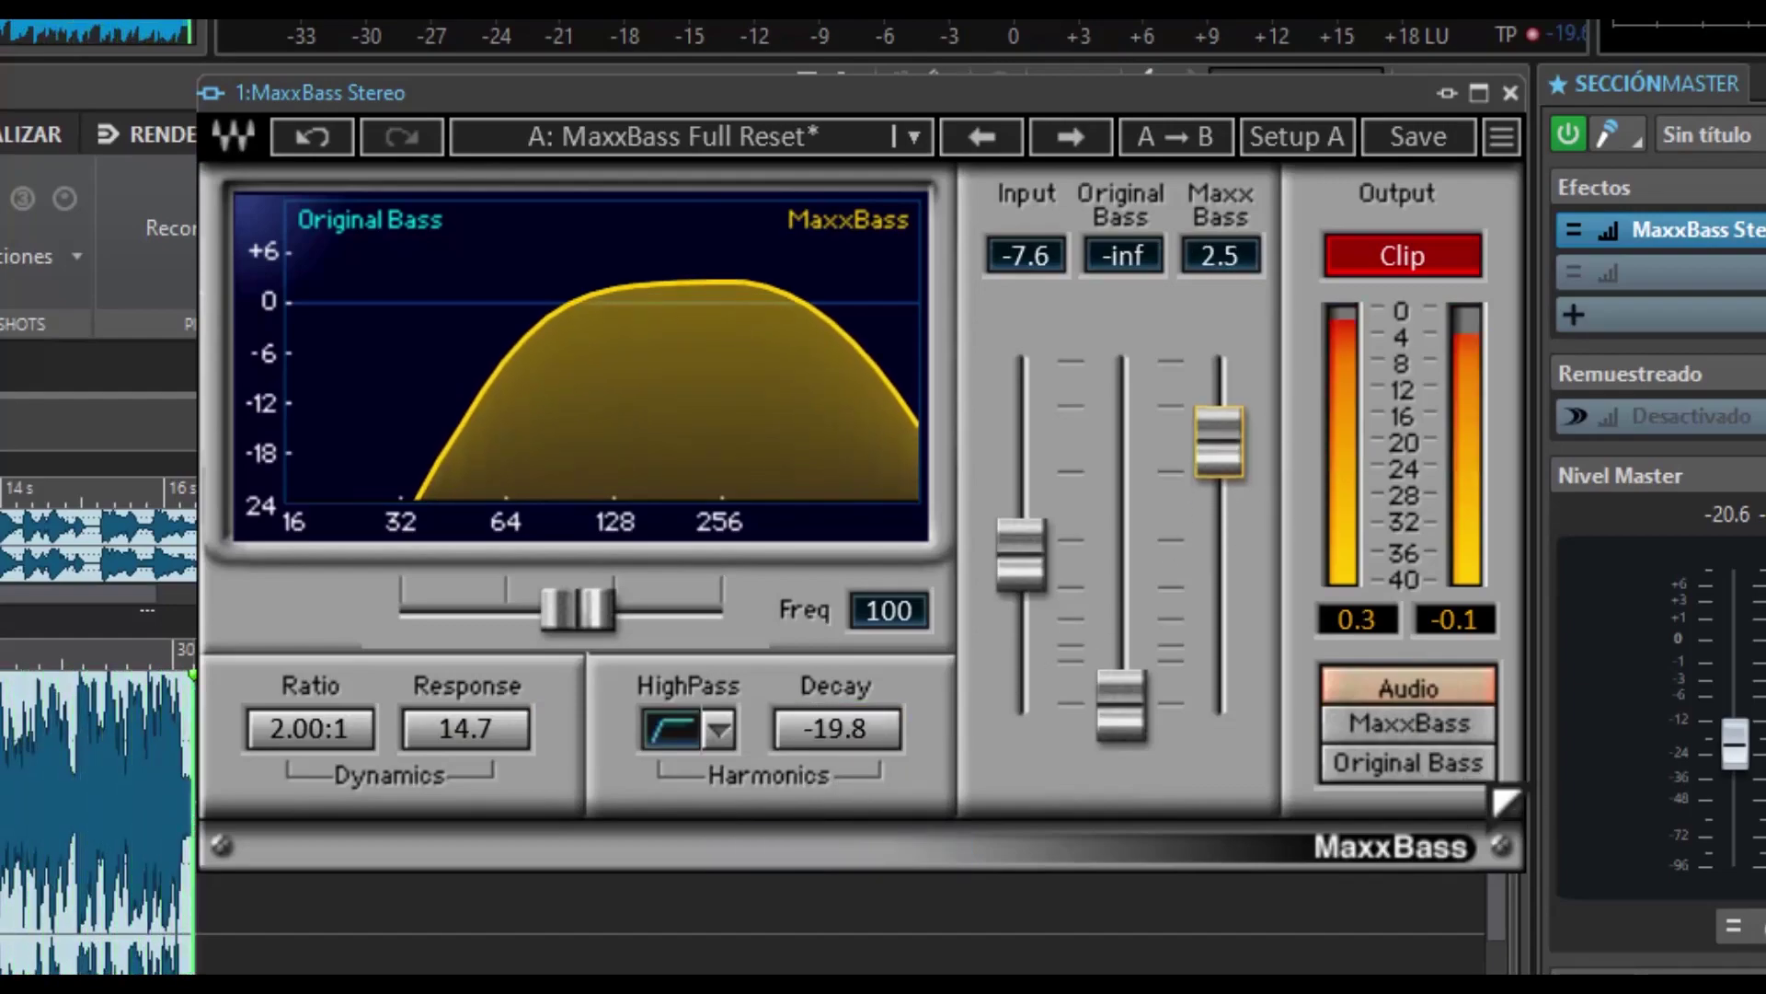
- Compare the MaxxBass and Original Bass signals through the monitoring options, and return the monitoring to Audio
click(1417, 727)
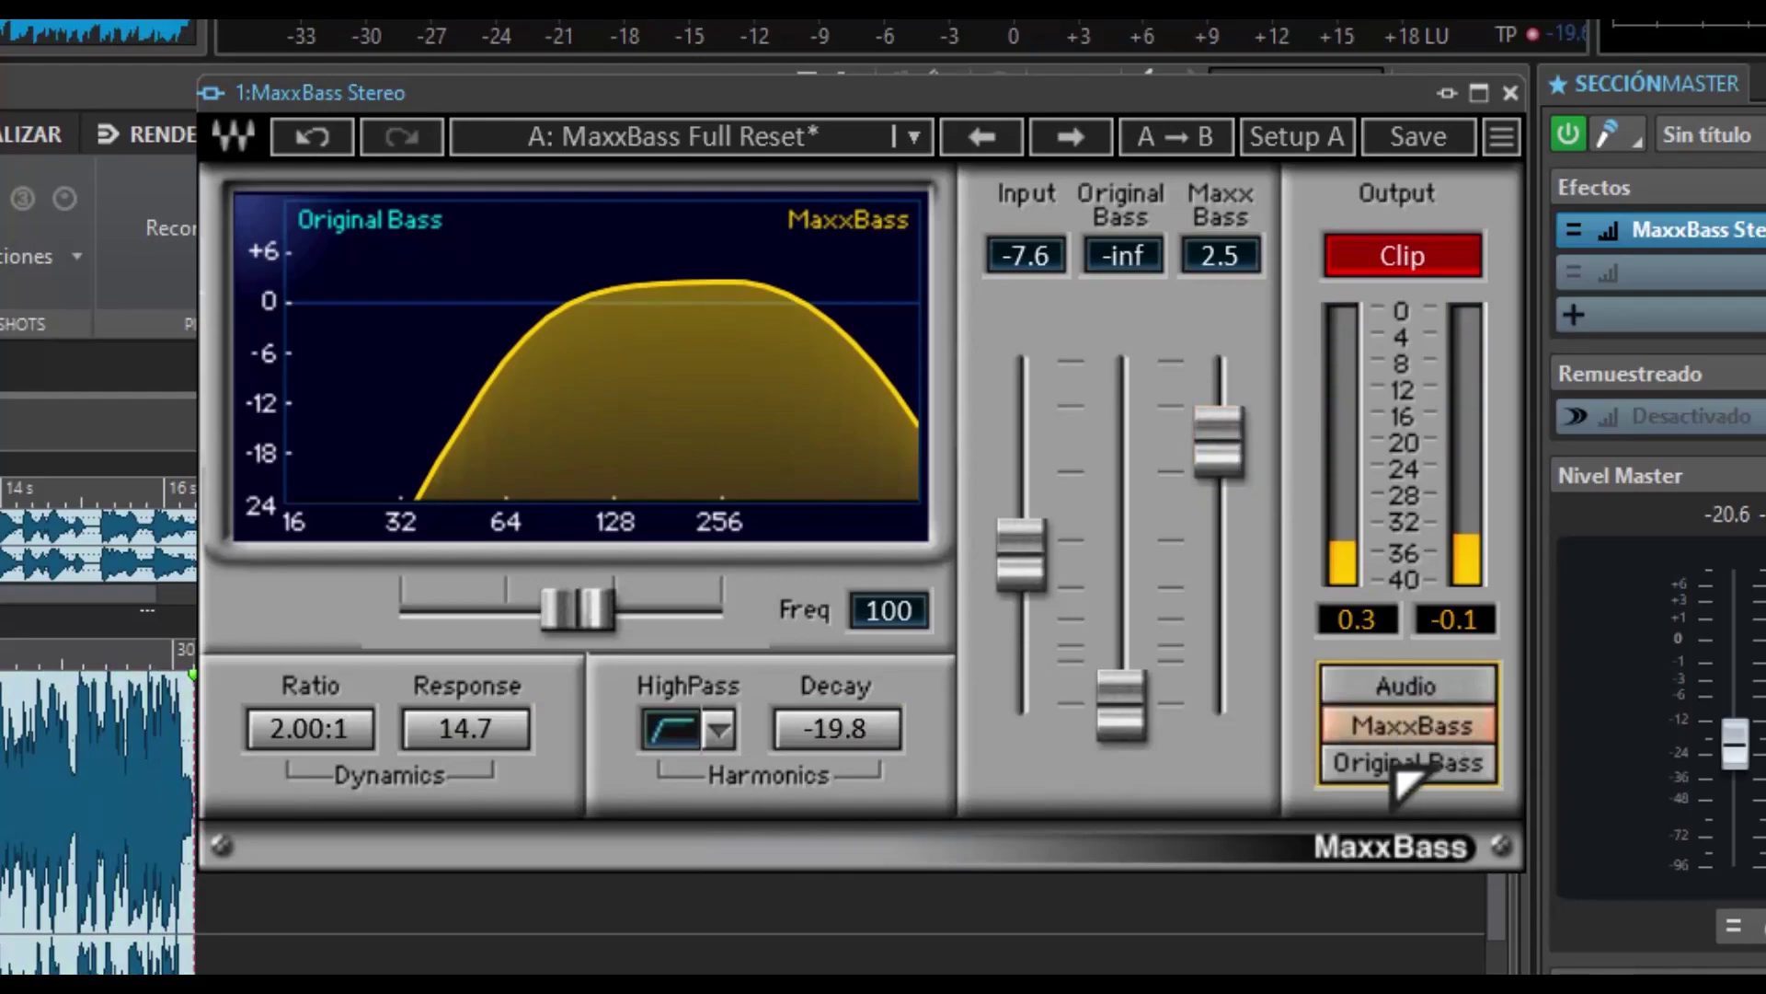
click(1401, 771)
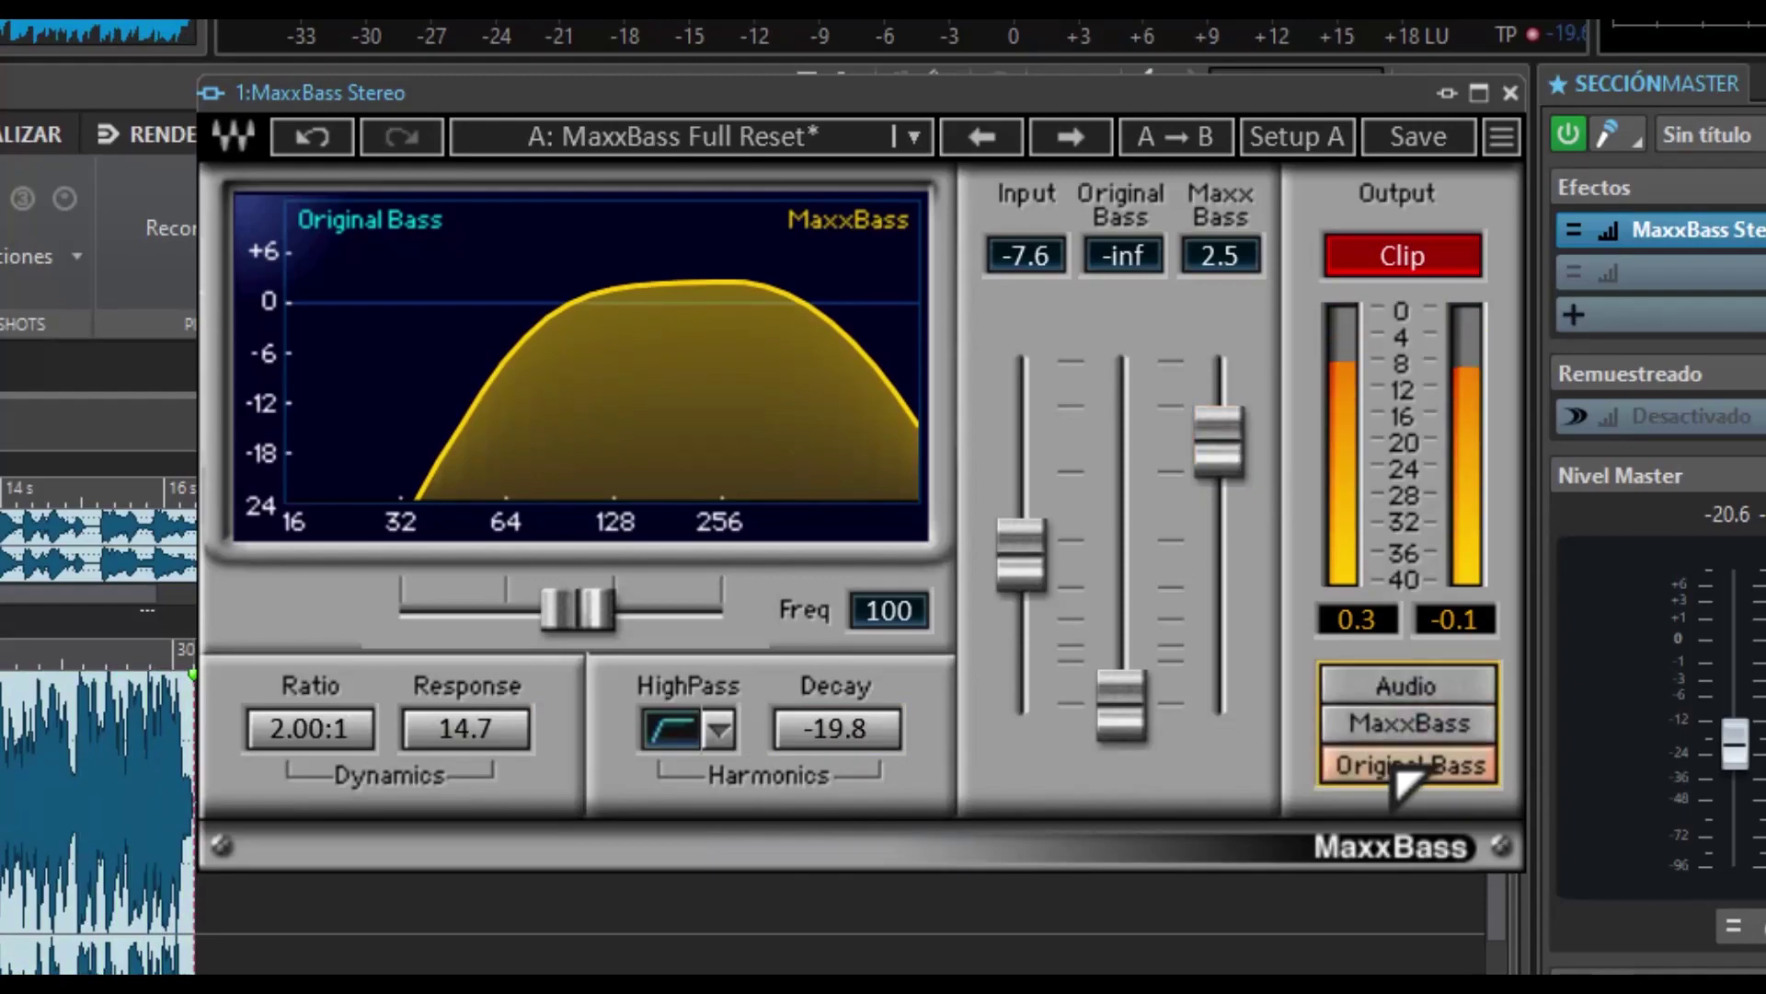
click(1410, 723)
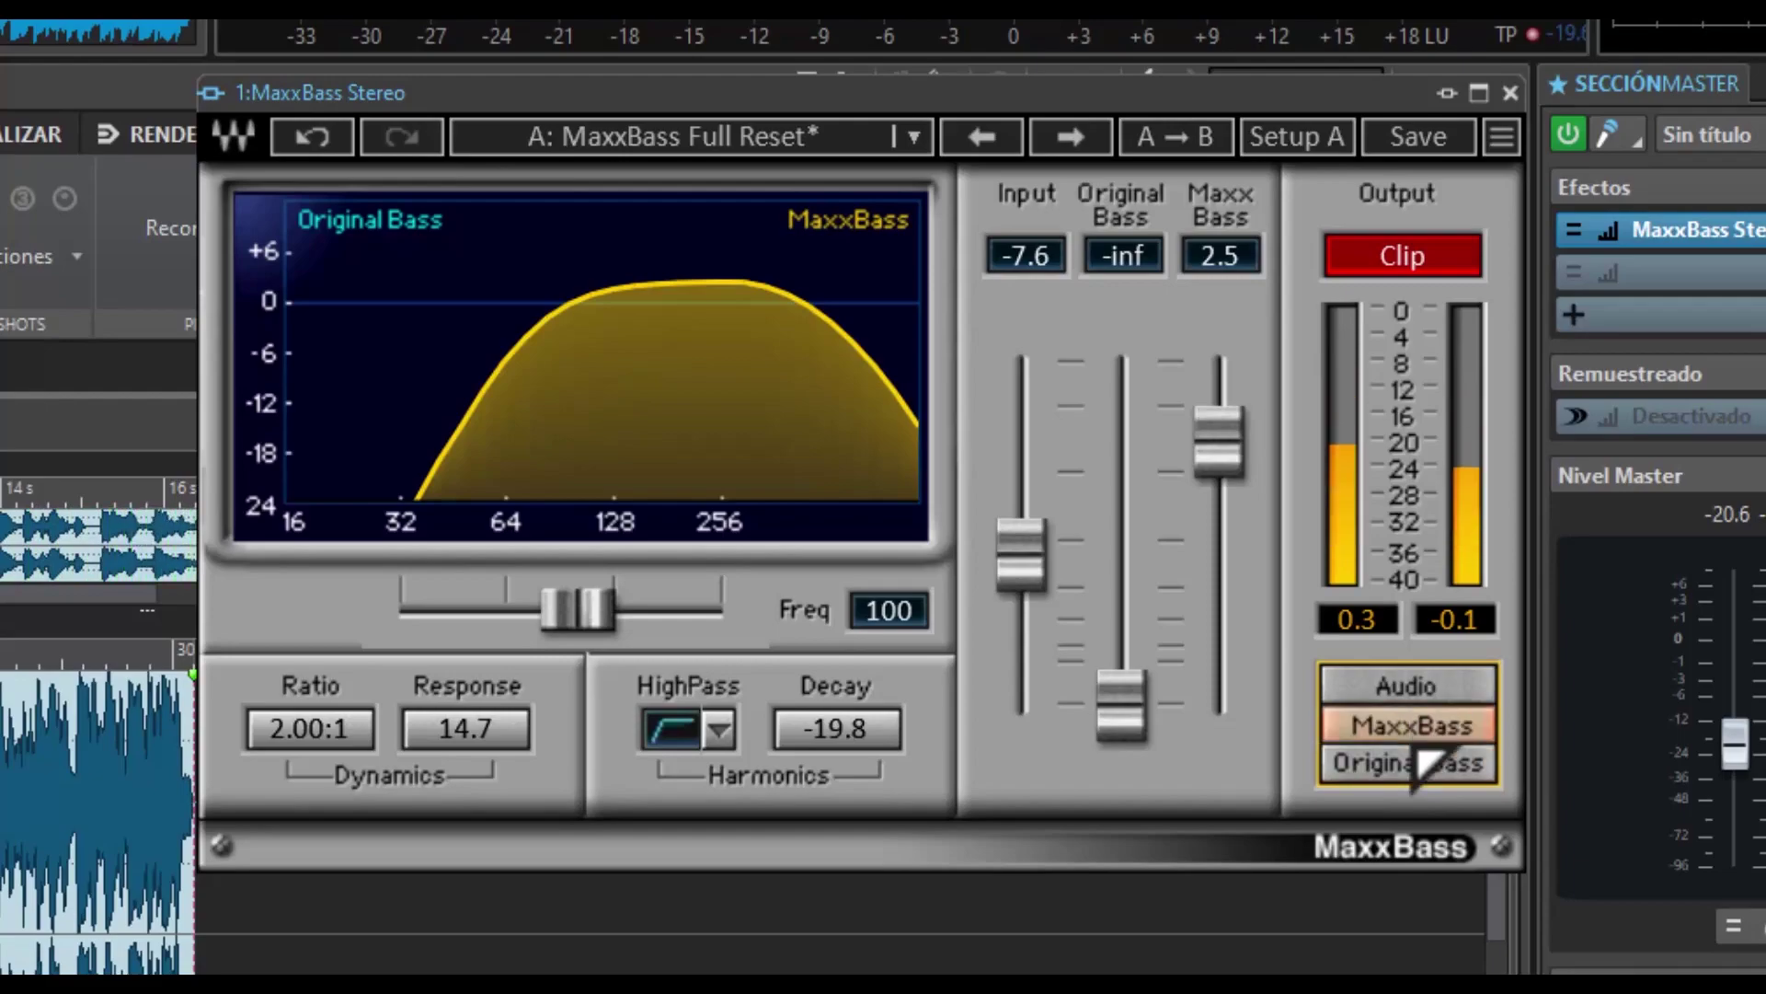
click(1418, 770)
click(1417, 691)
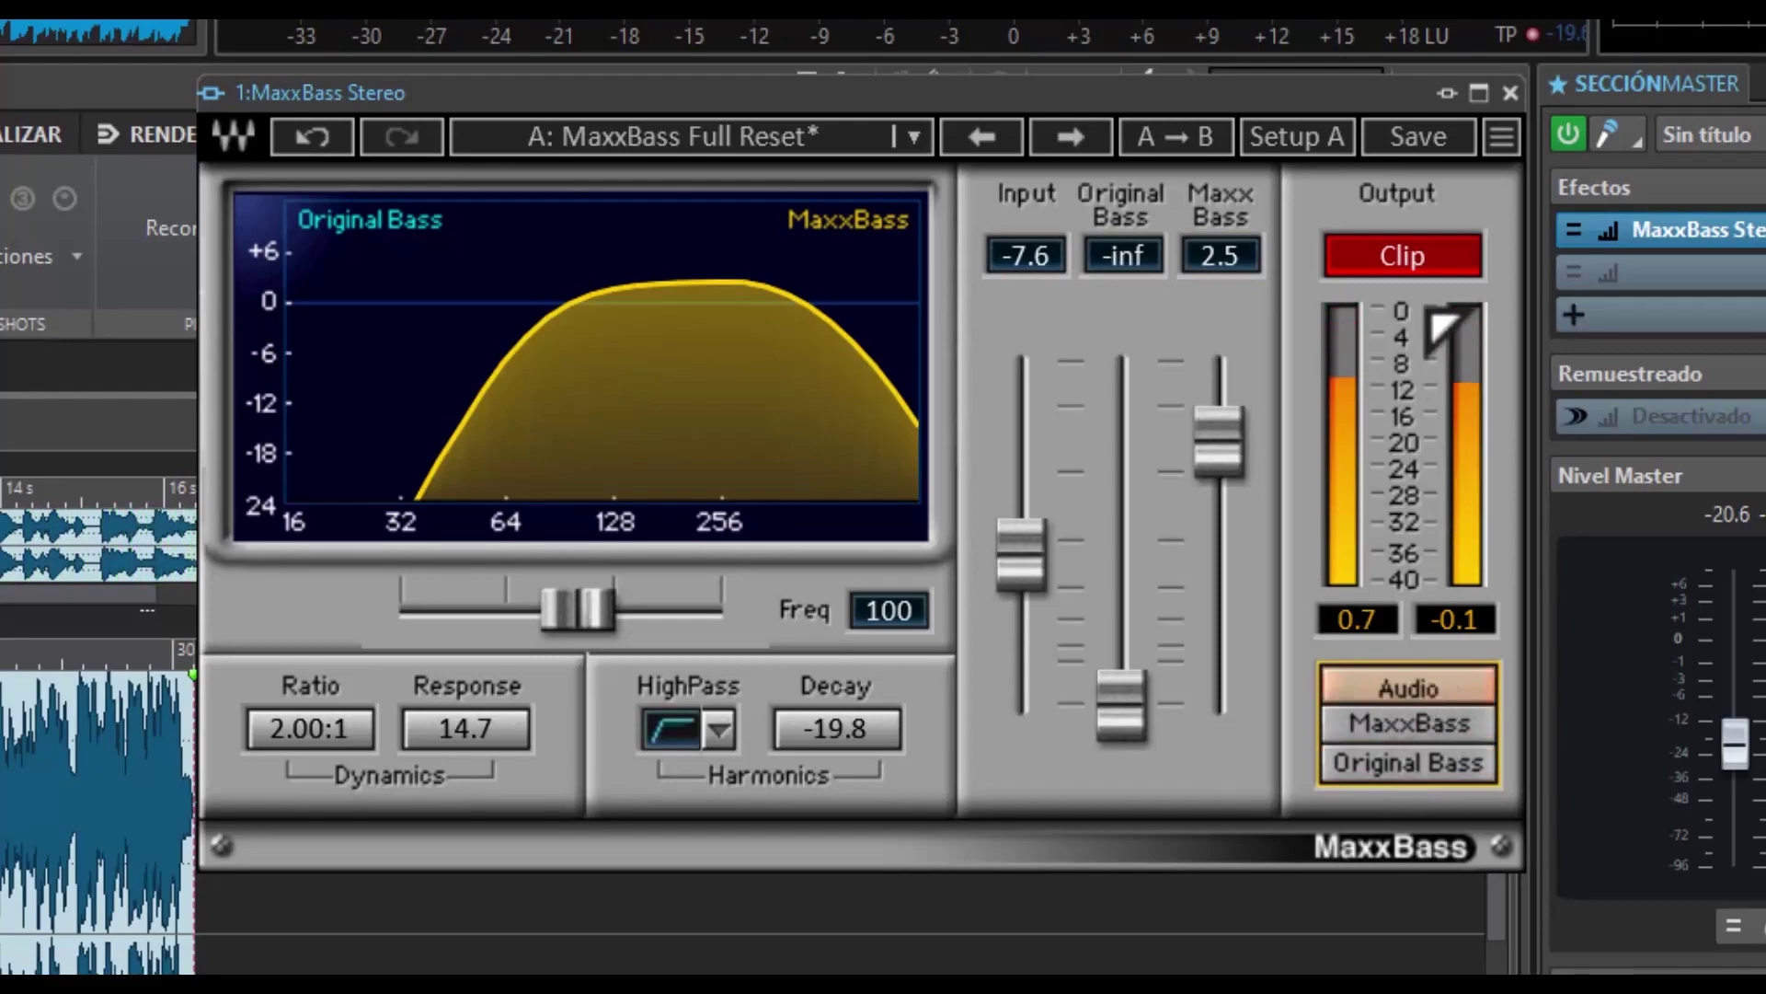
- Reset the output clip indicator, lower the input level to -11.4 and raise the MaxxBass level to 3.1
click(1416, 262)
drag(1023, 555, 1023, 585)
drag(1219, 444, 1219, 437)
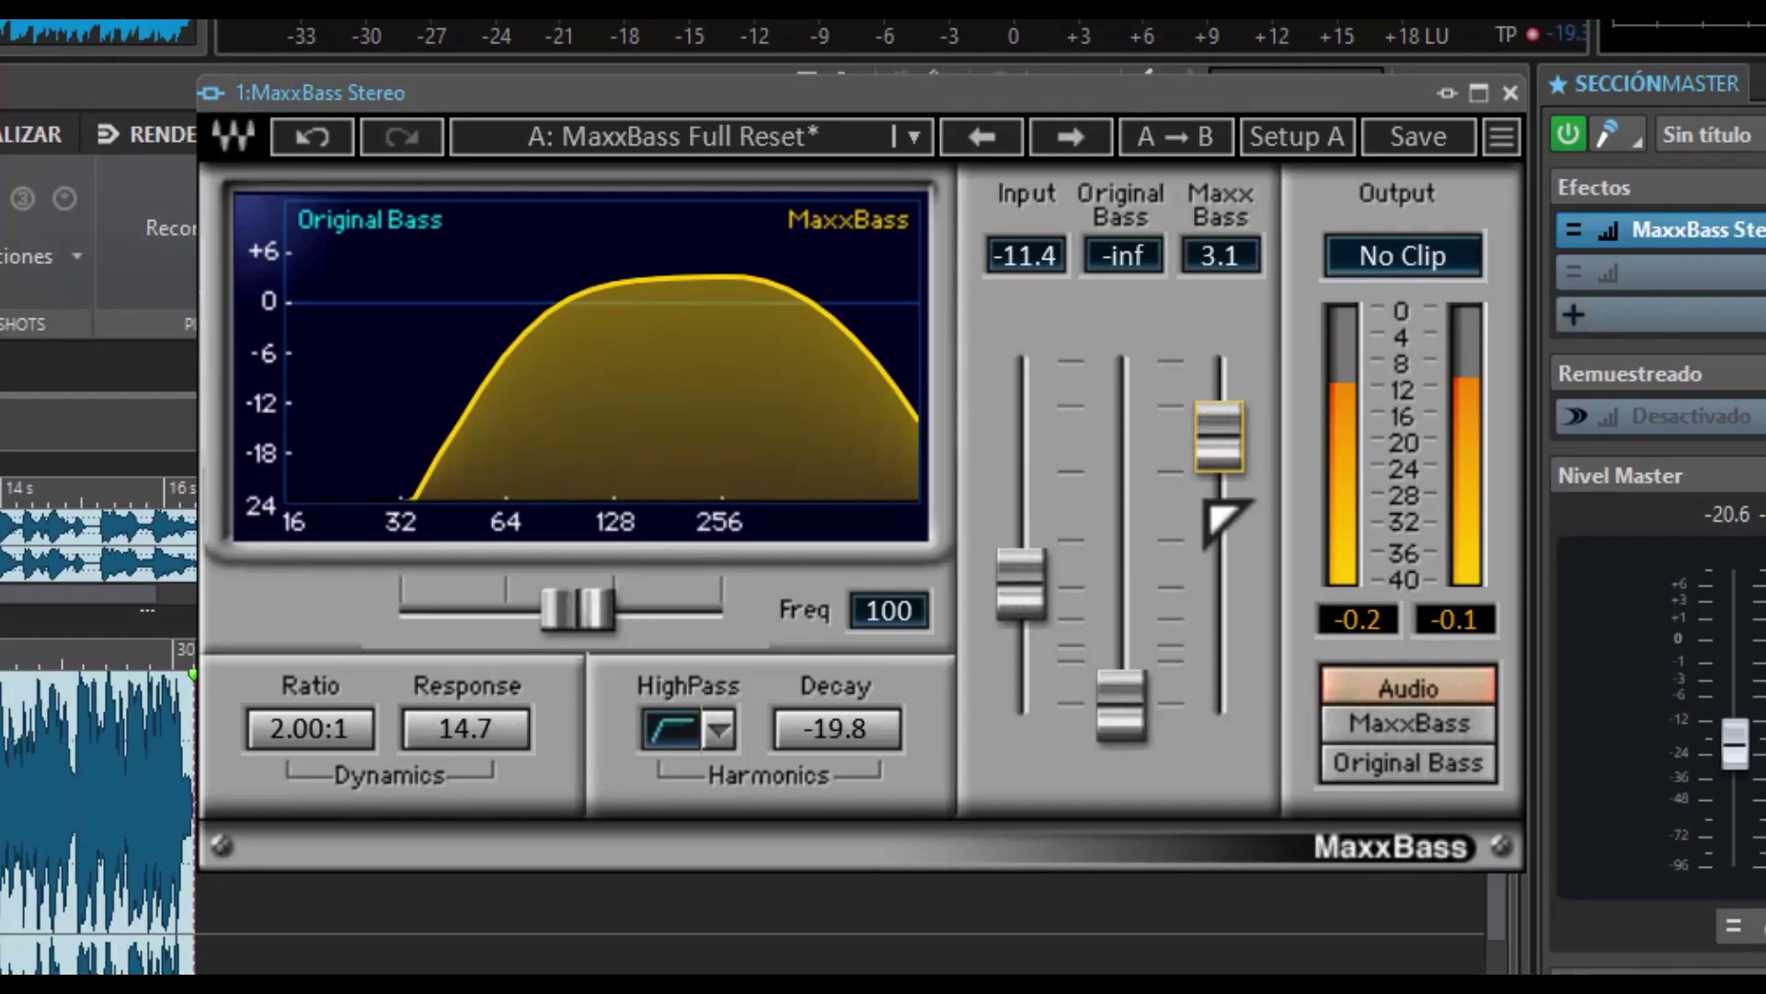
- Try different balances between the two bass levels, settling the original bass at -26.9 and MaxxBass at 2.4
drag(1121, 704, 1121, 541)
drag(1218, 432, 1218, 506)
drag(1121, 541, 1219, 707)
mouse_move(1117, 509)
mouse_down()
mouse_move(1121, 359)
mouse_move(1121, 520)
mouse_up()
drag(1205, 750, 1121, 655)
drag(1206, 466, 1218, 445)
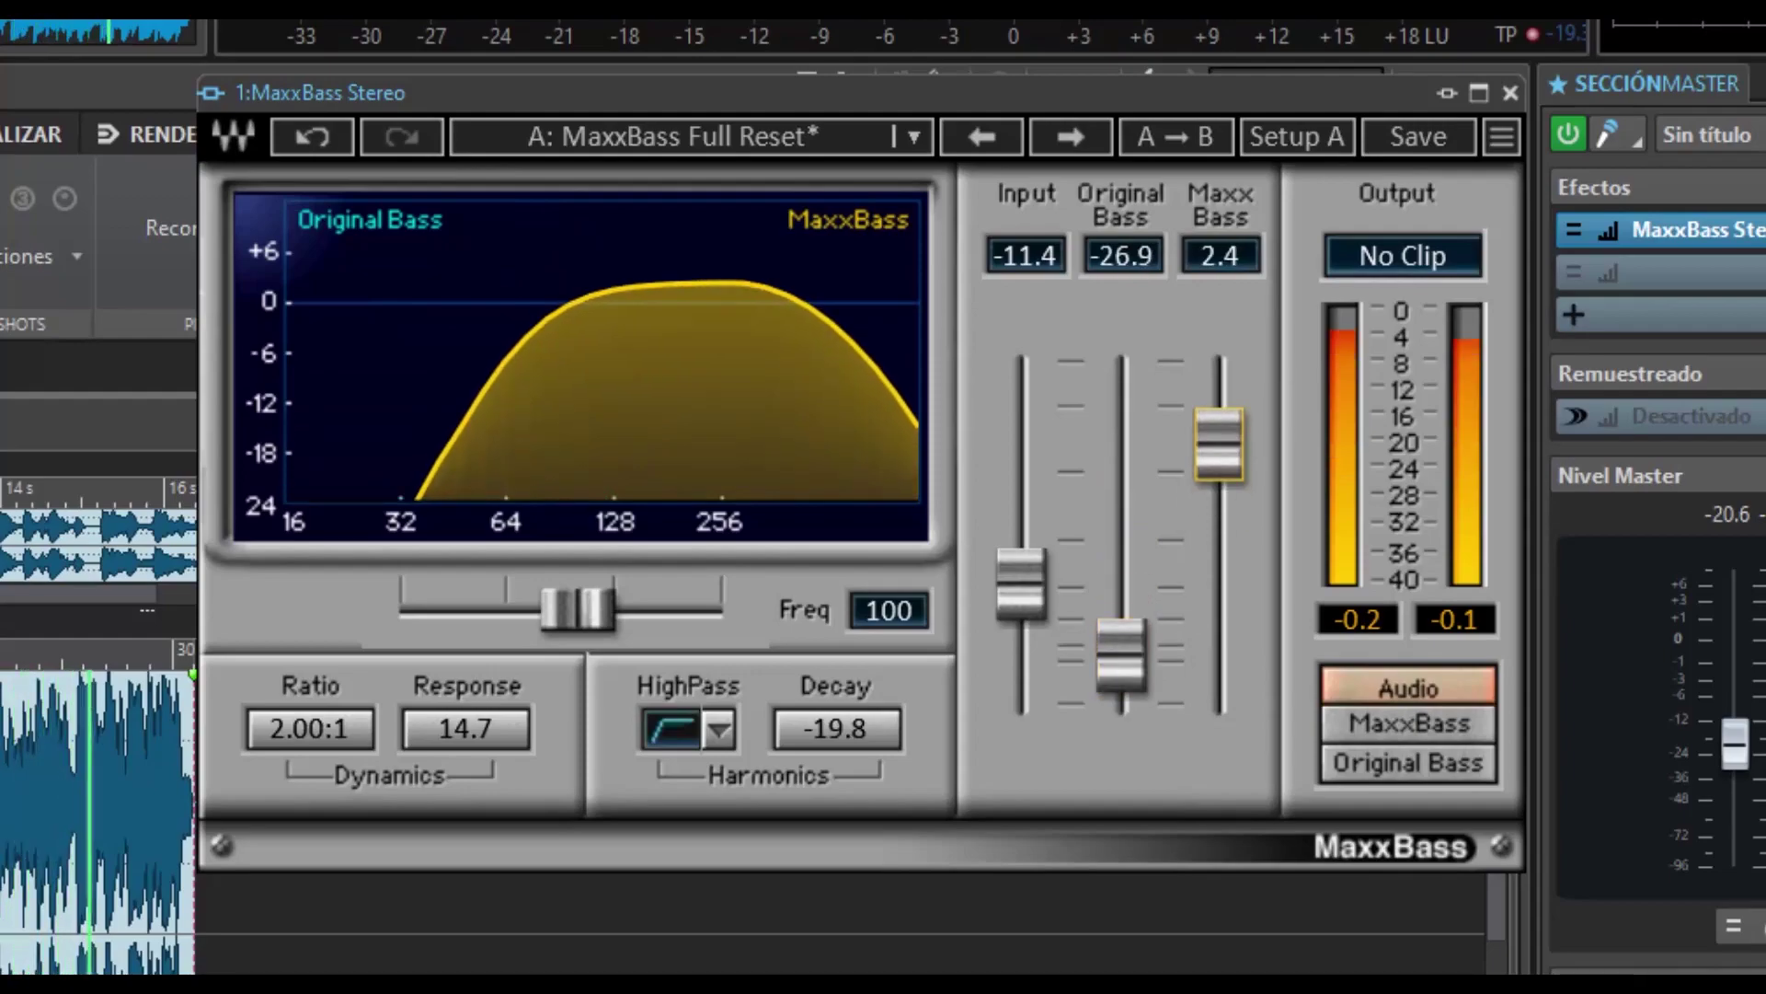
- Load the Medium factory preset and step forward through Aggressive and PC Laptop to Dies Bassum
click(914, 138)
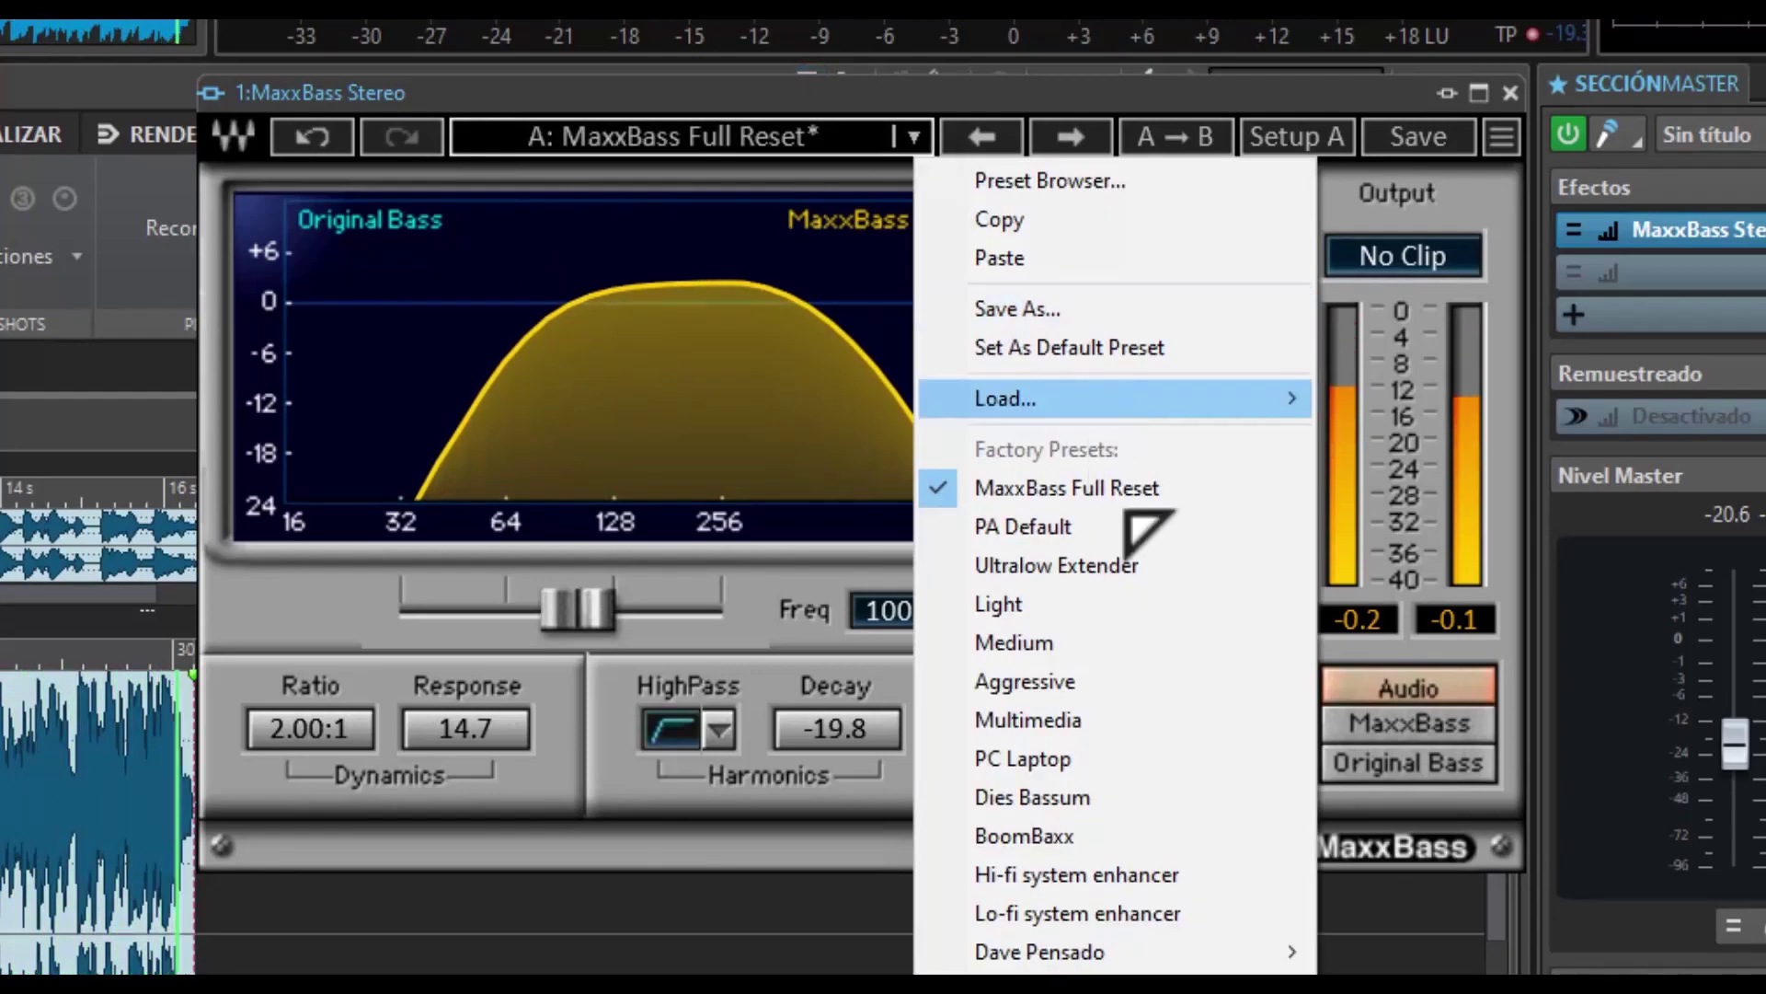
click(1140, 644)
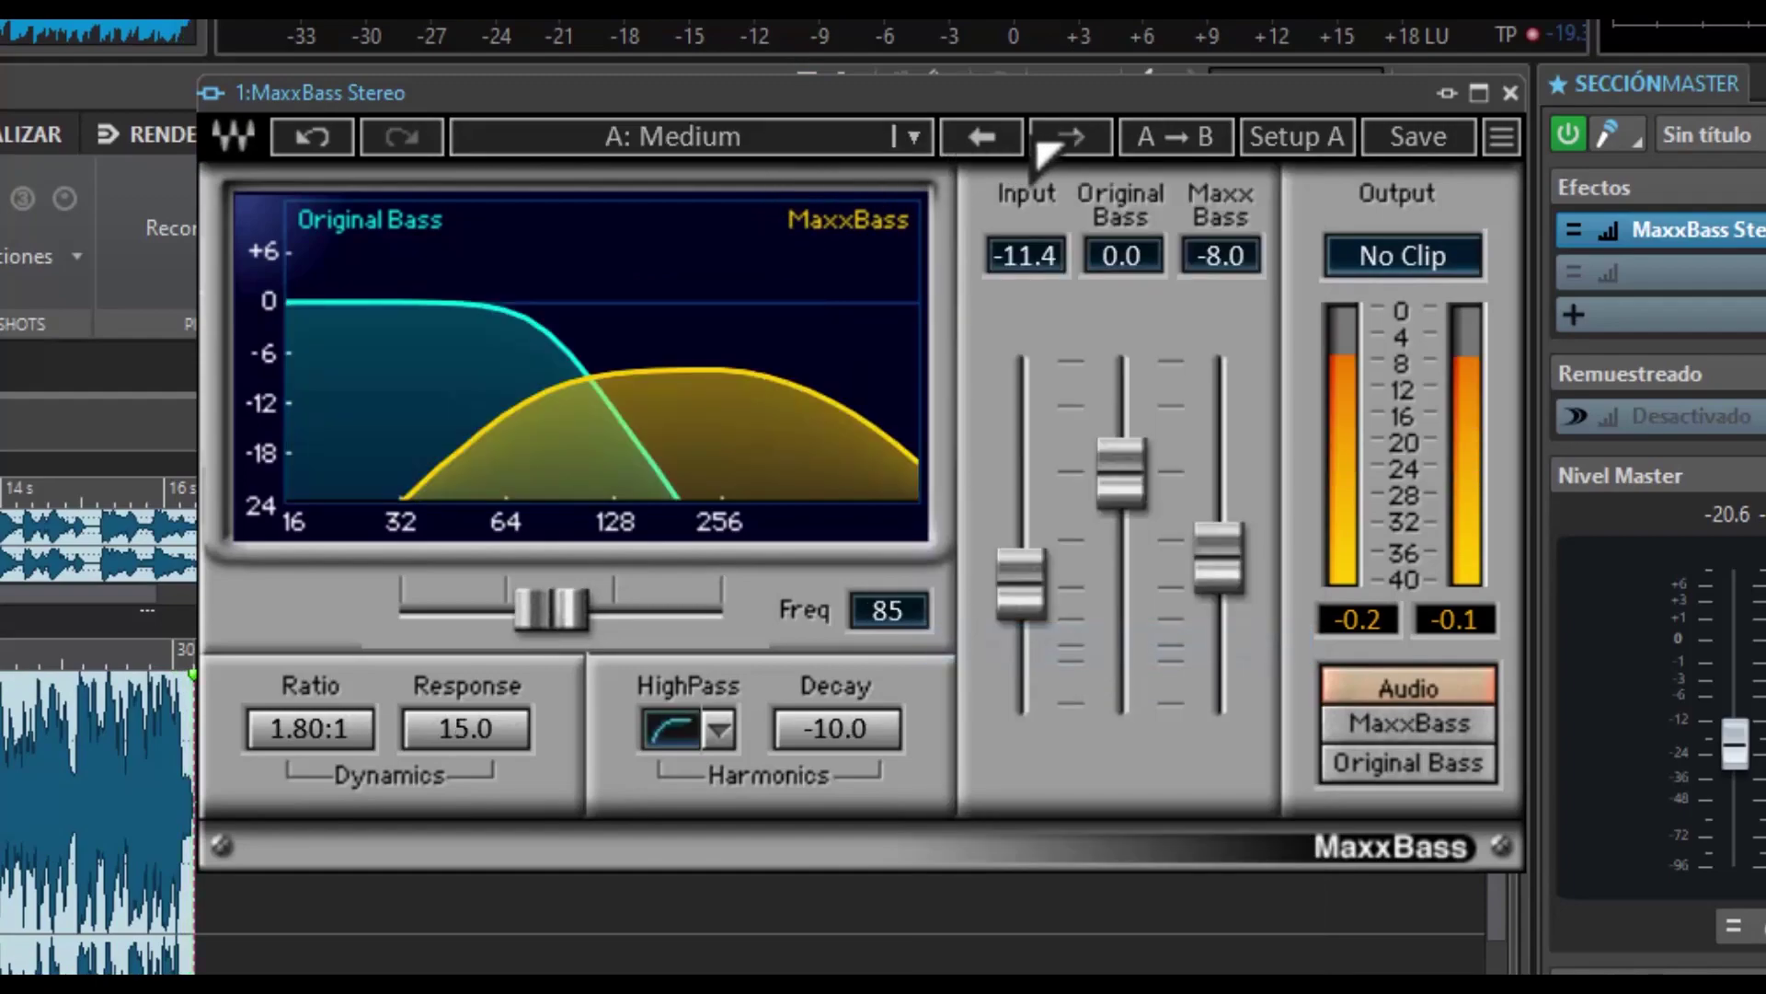
click(1091, 139)
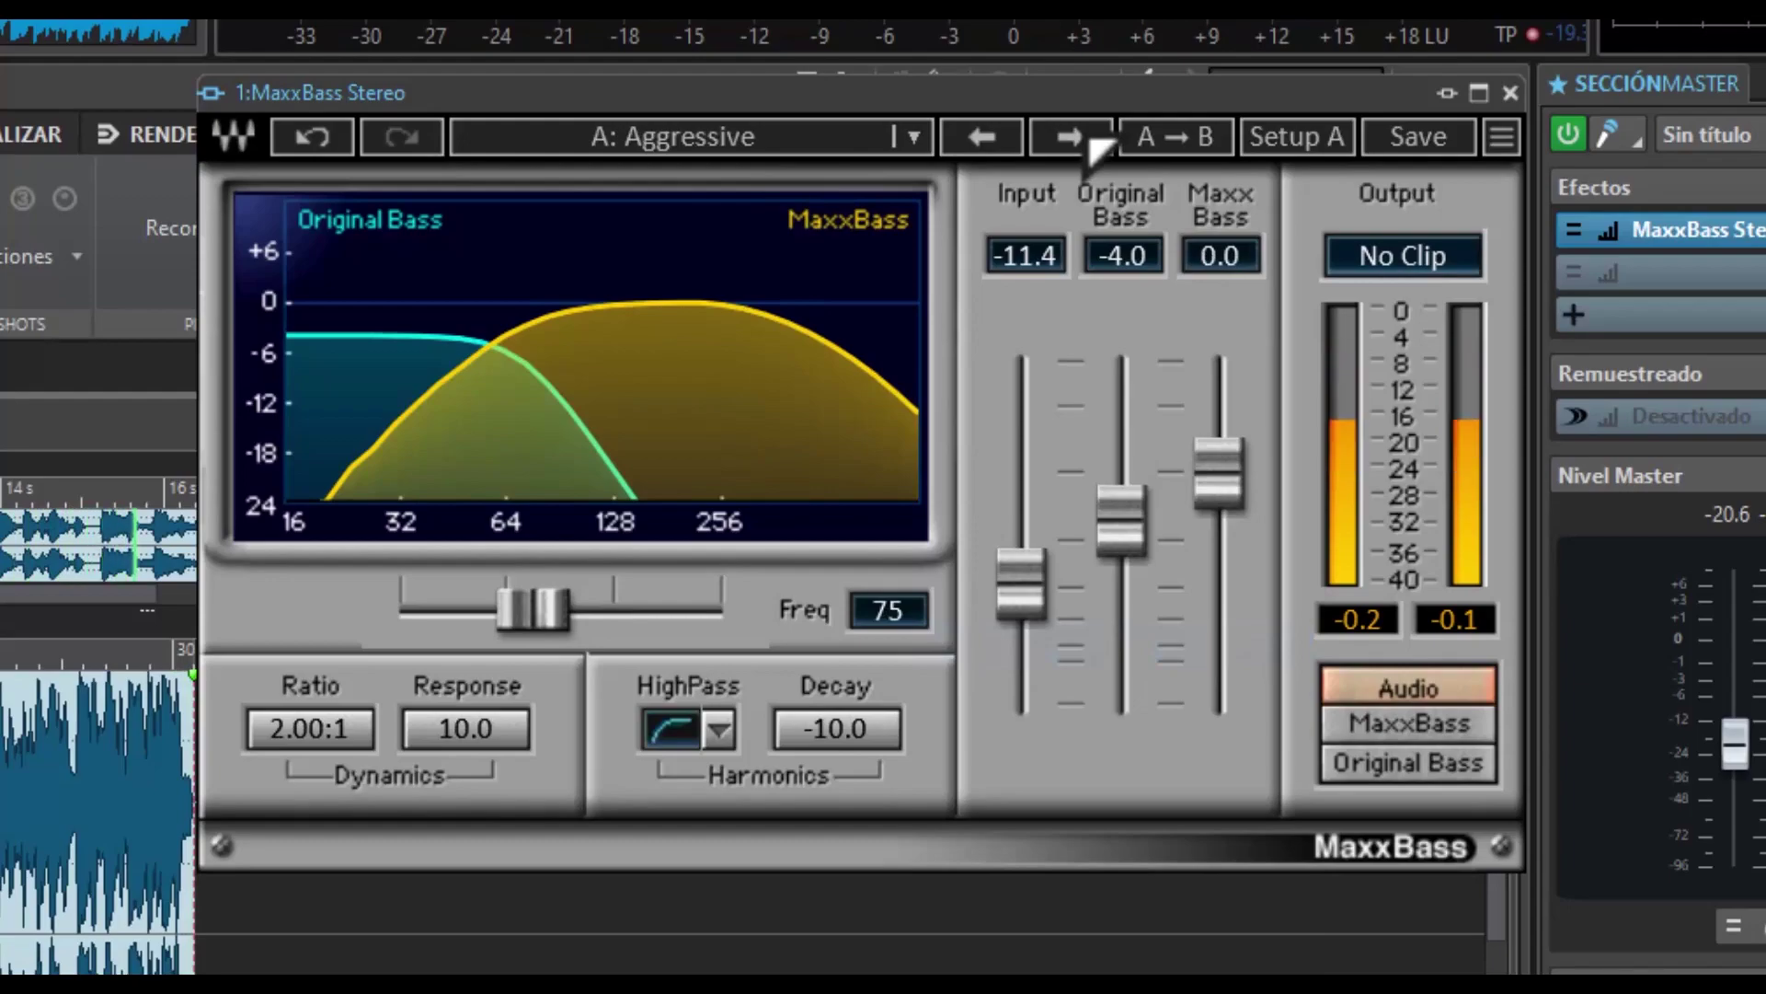
click(1093, 140)
click(1081, 152)
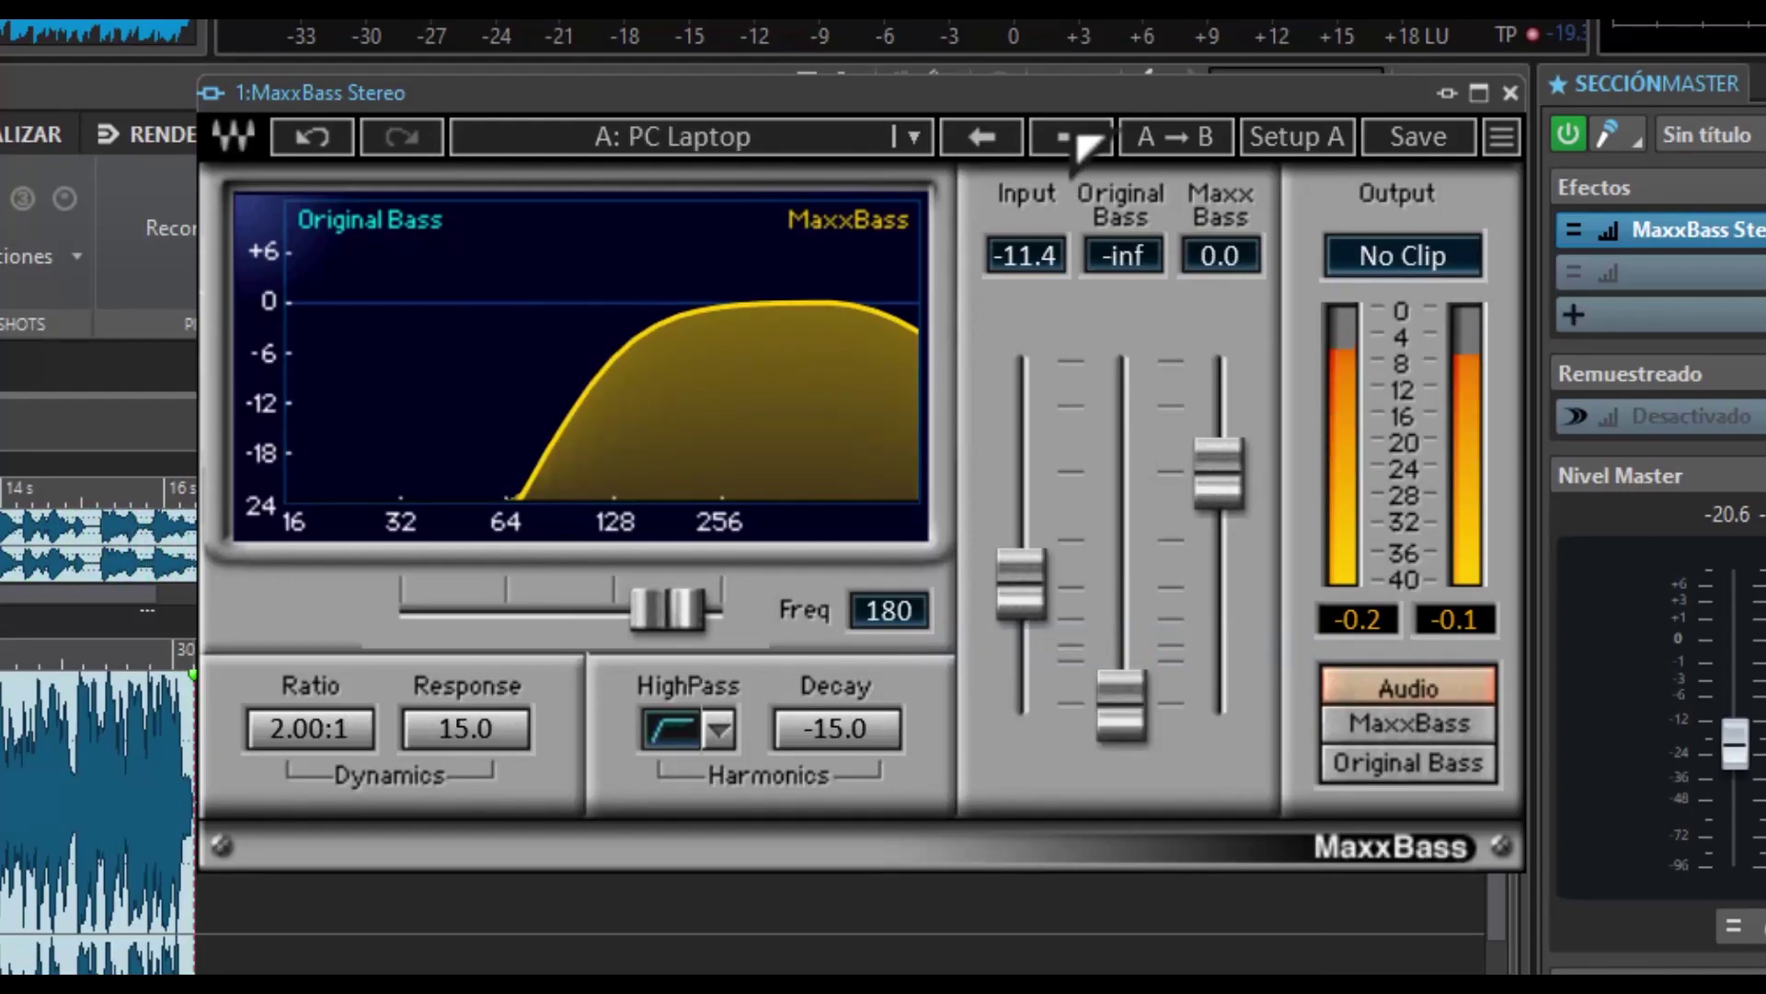
click(1082, 145)
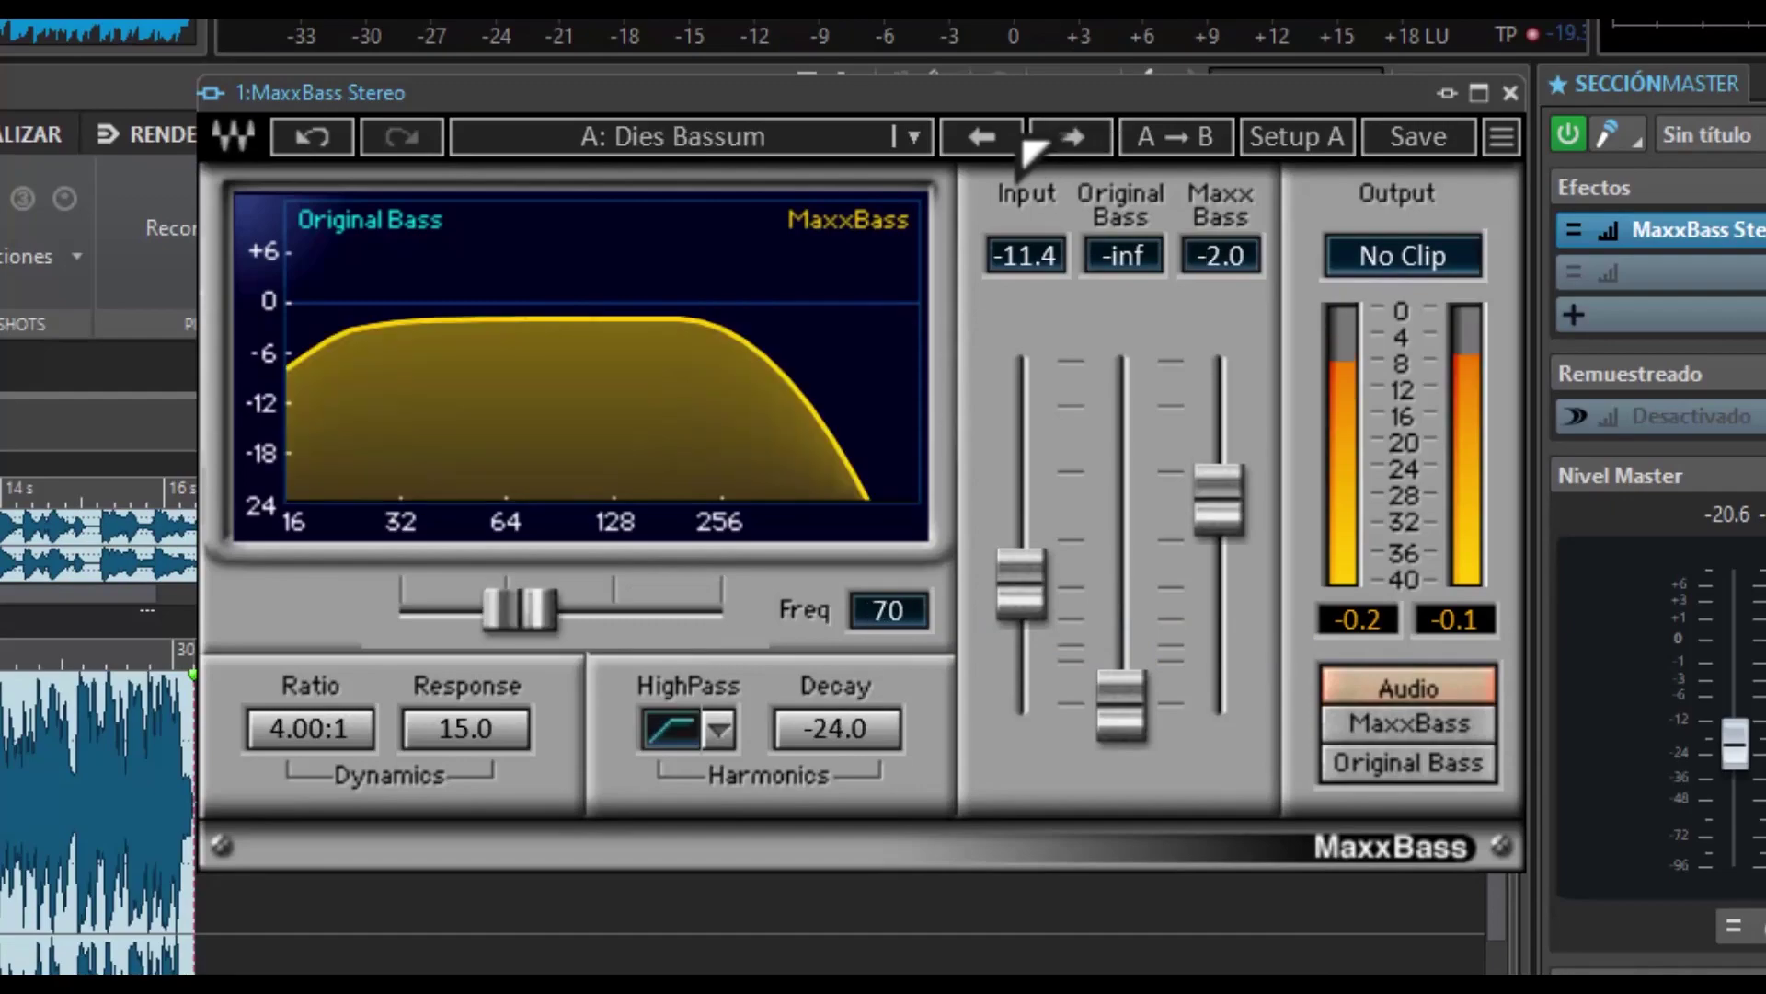
- Load the Hi-fi system enhancer preset and advance to Lo-fi system enhancer
click(932, 140)
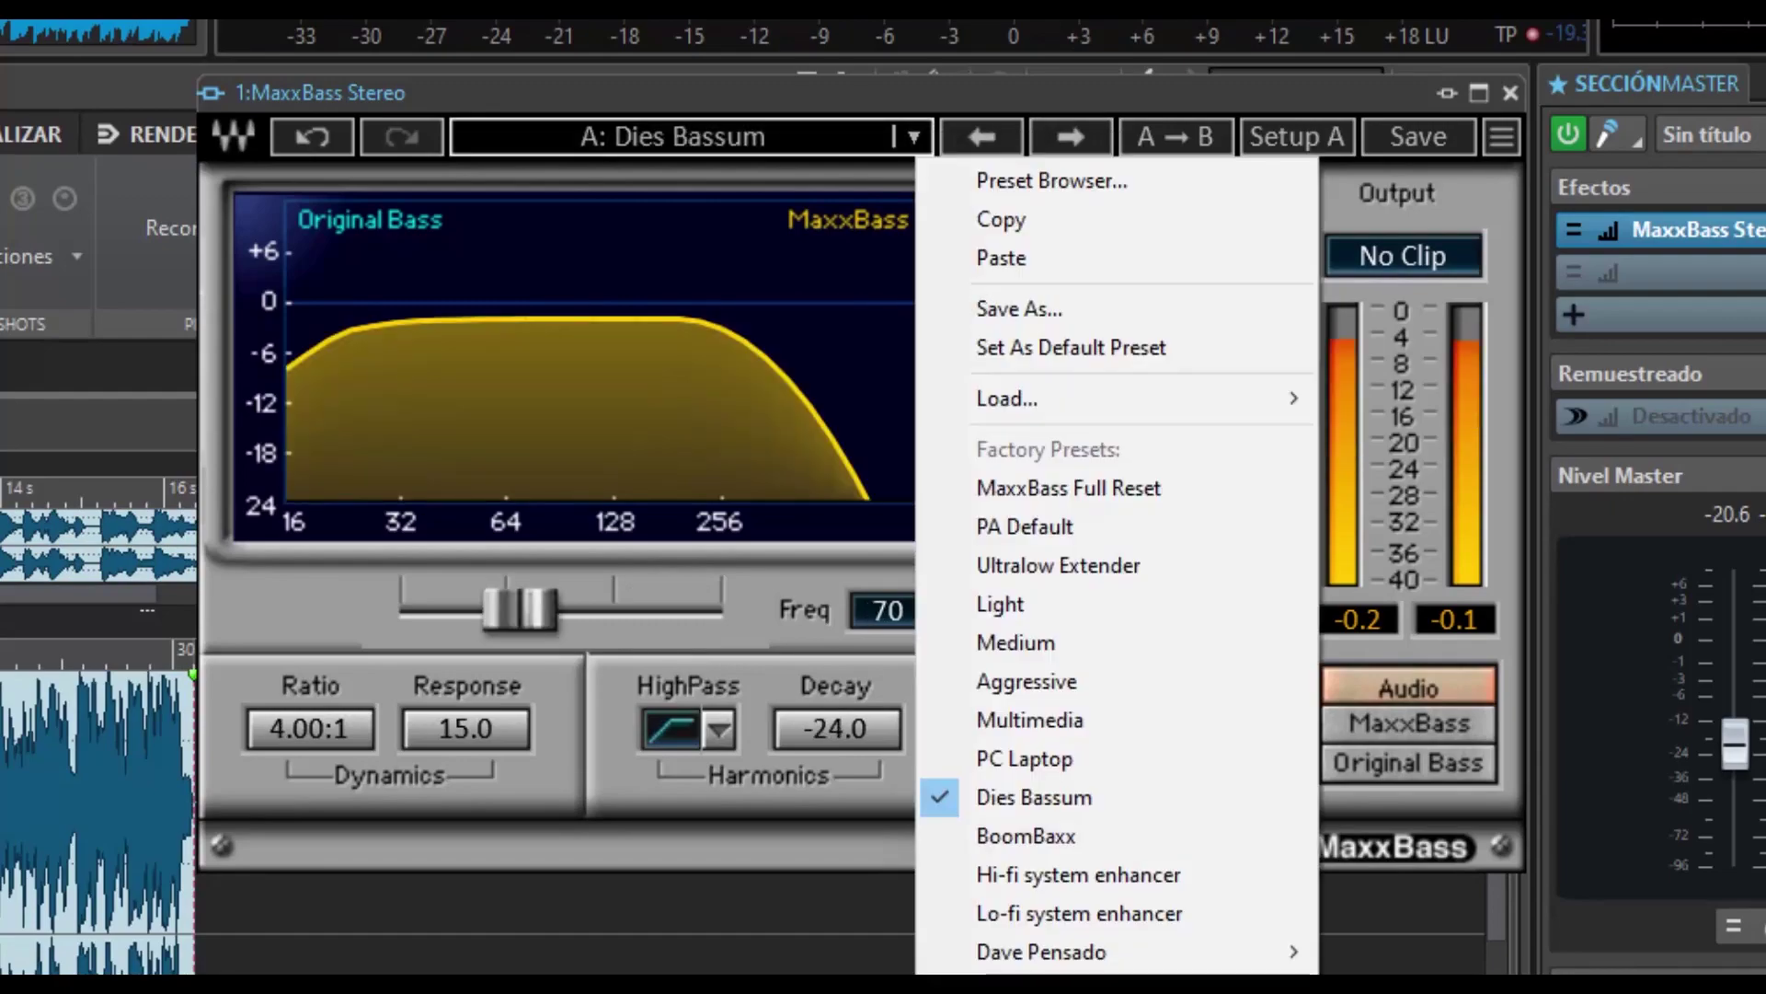
click(1170, 872)
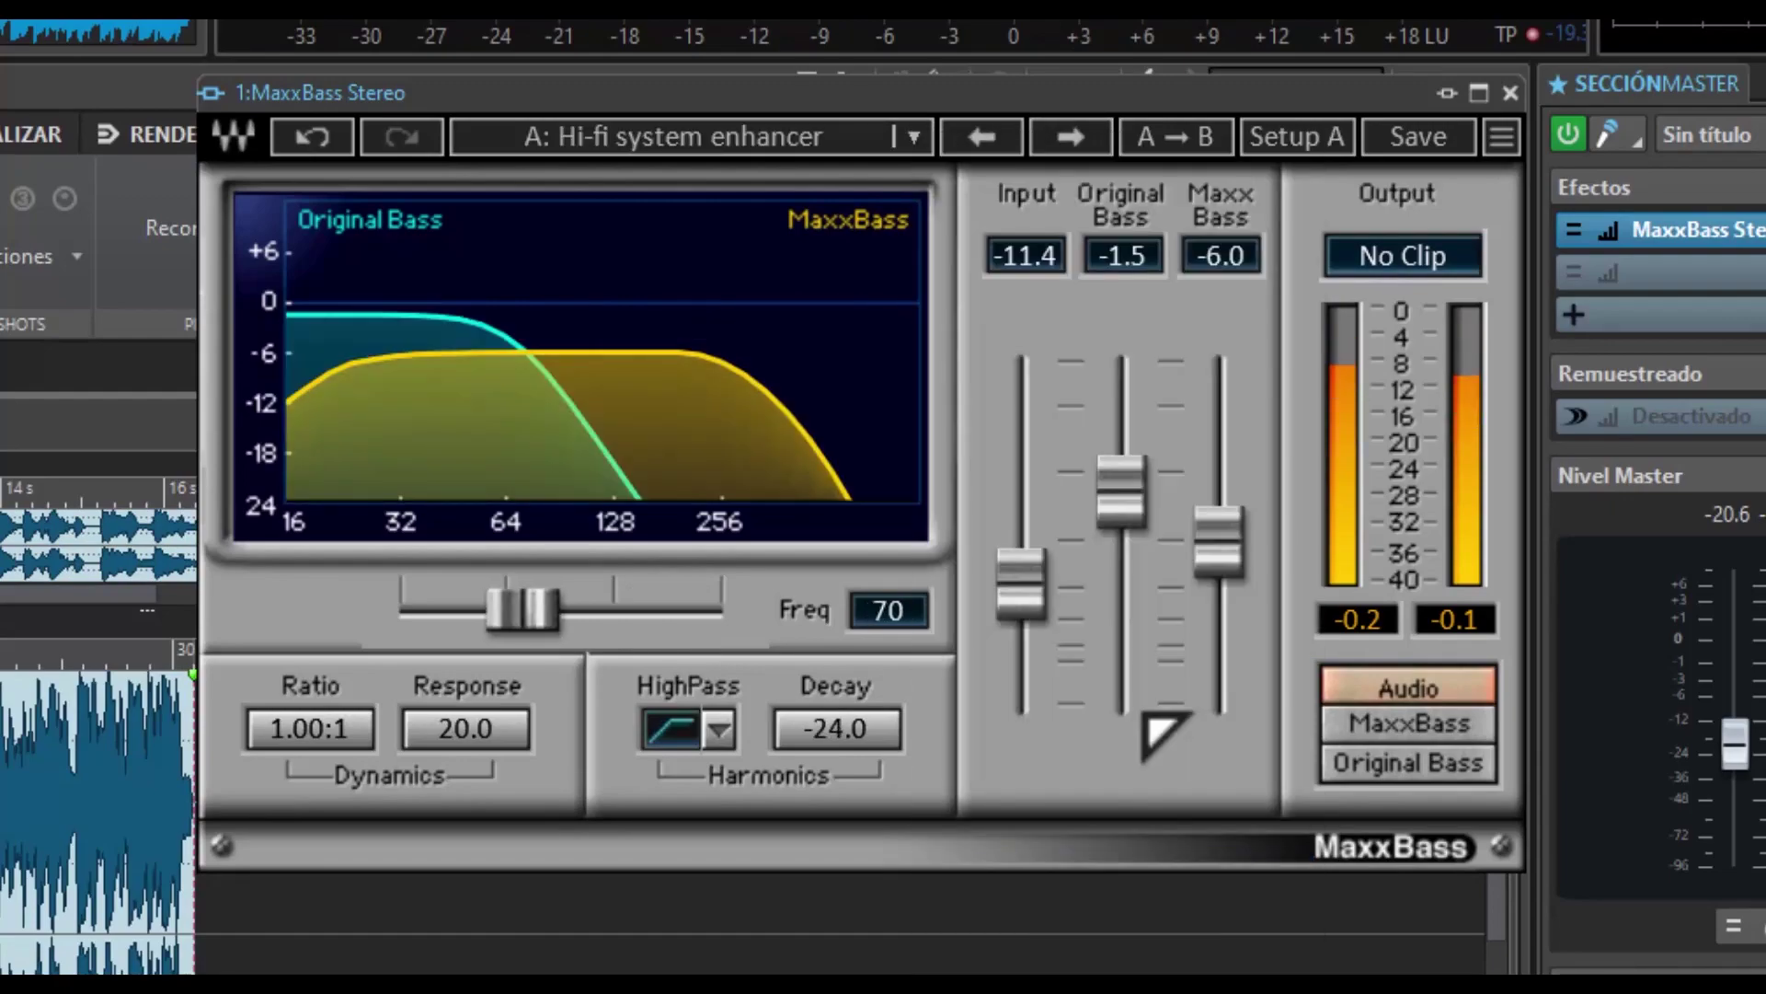
click(1076, 149)
- Load the Pensado B M preset, advance to Pensado Bass 1 and lower its input level to -9.7
click(920, 139)
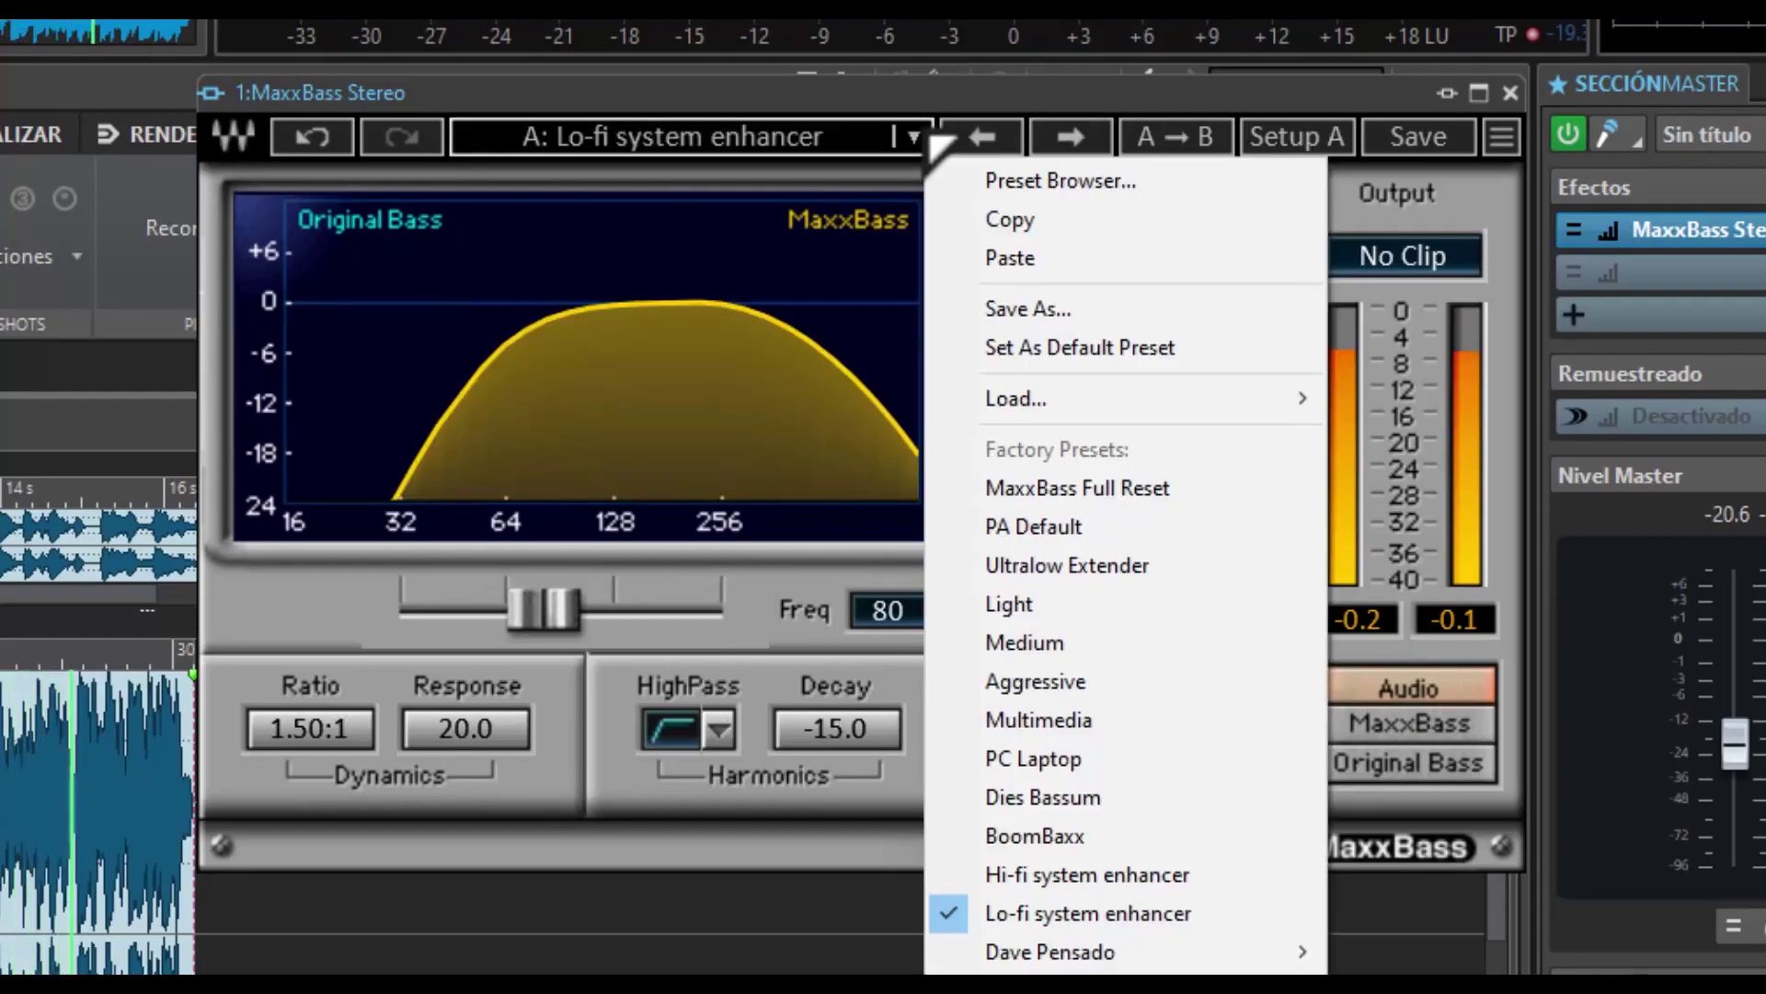
mouse_move(1181, 950)
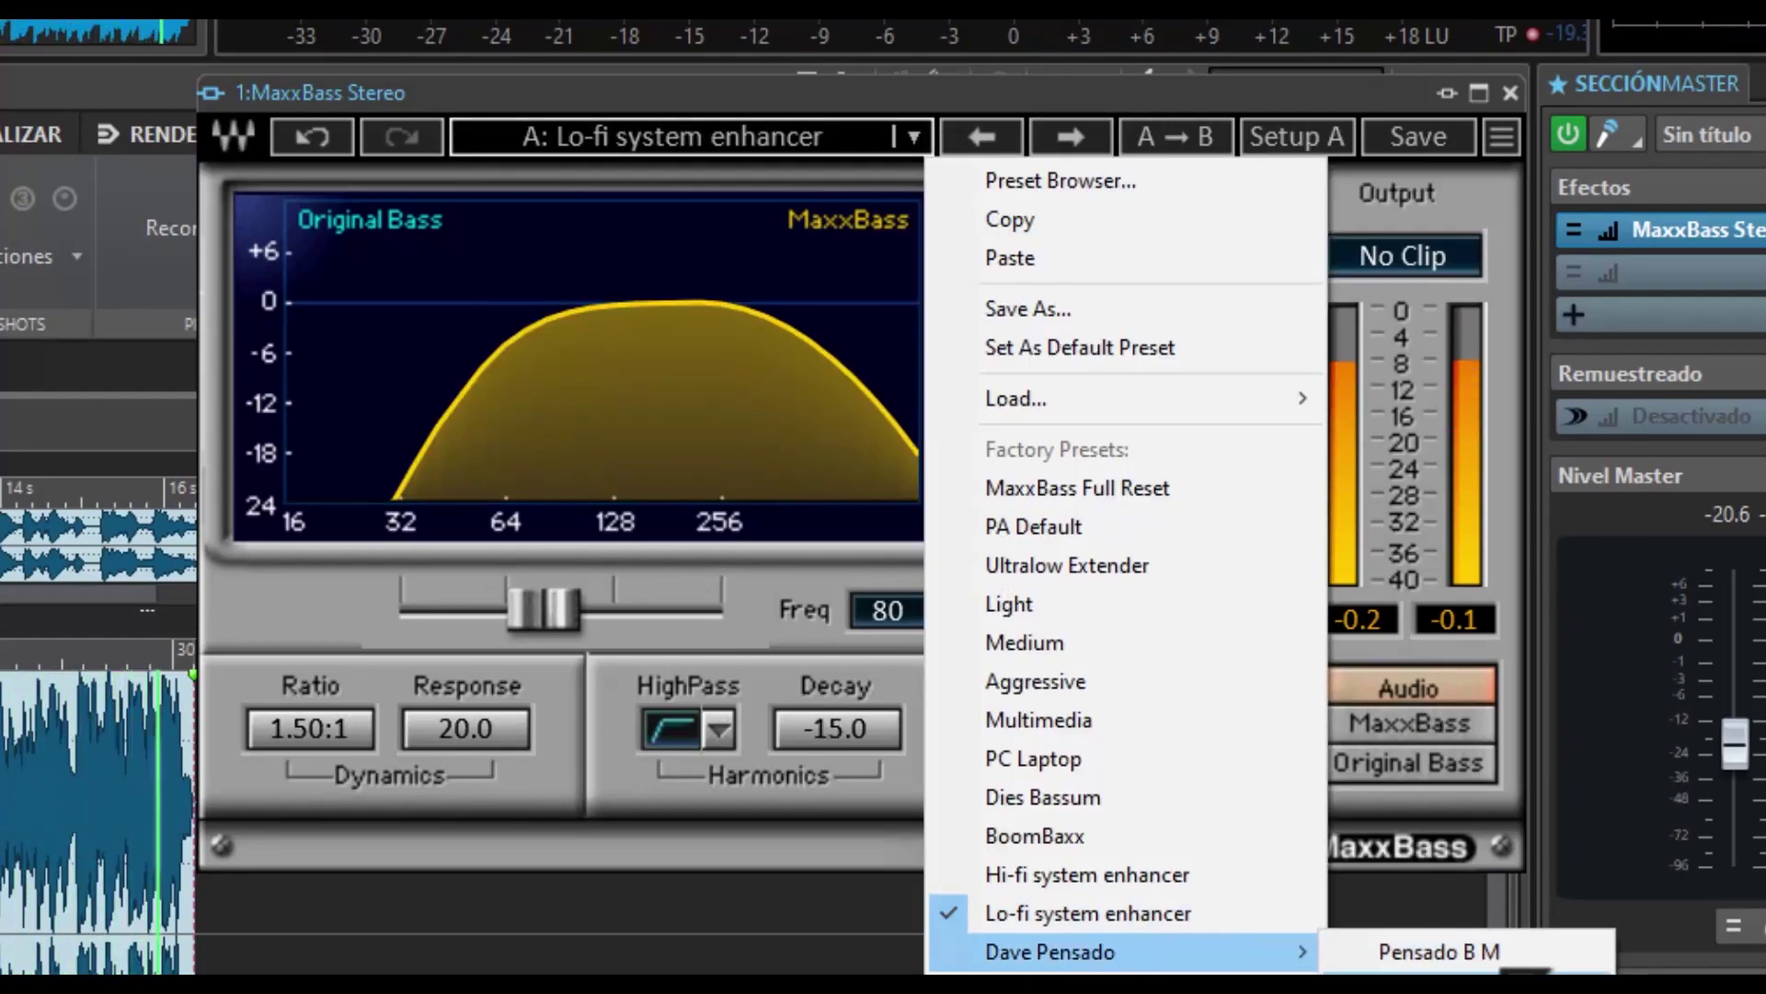
click(1503, 953)
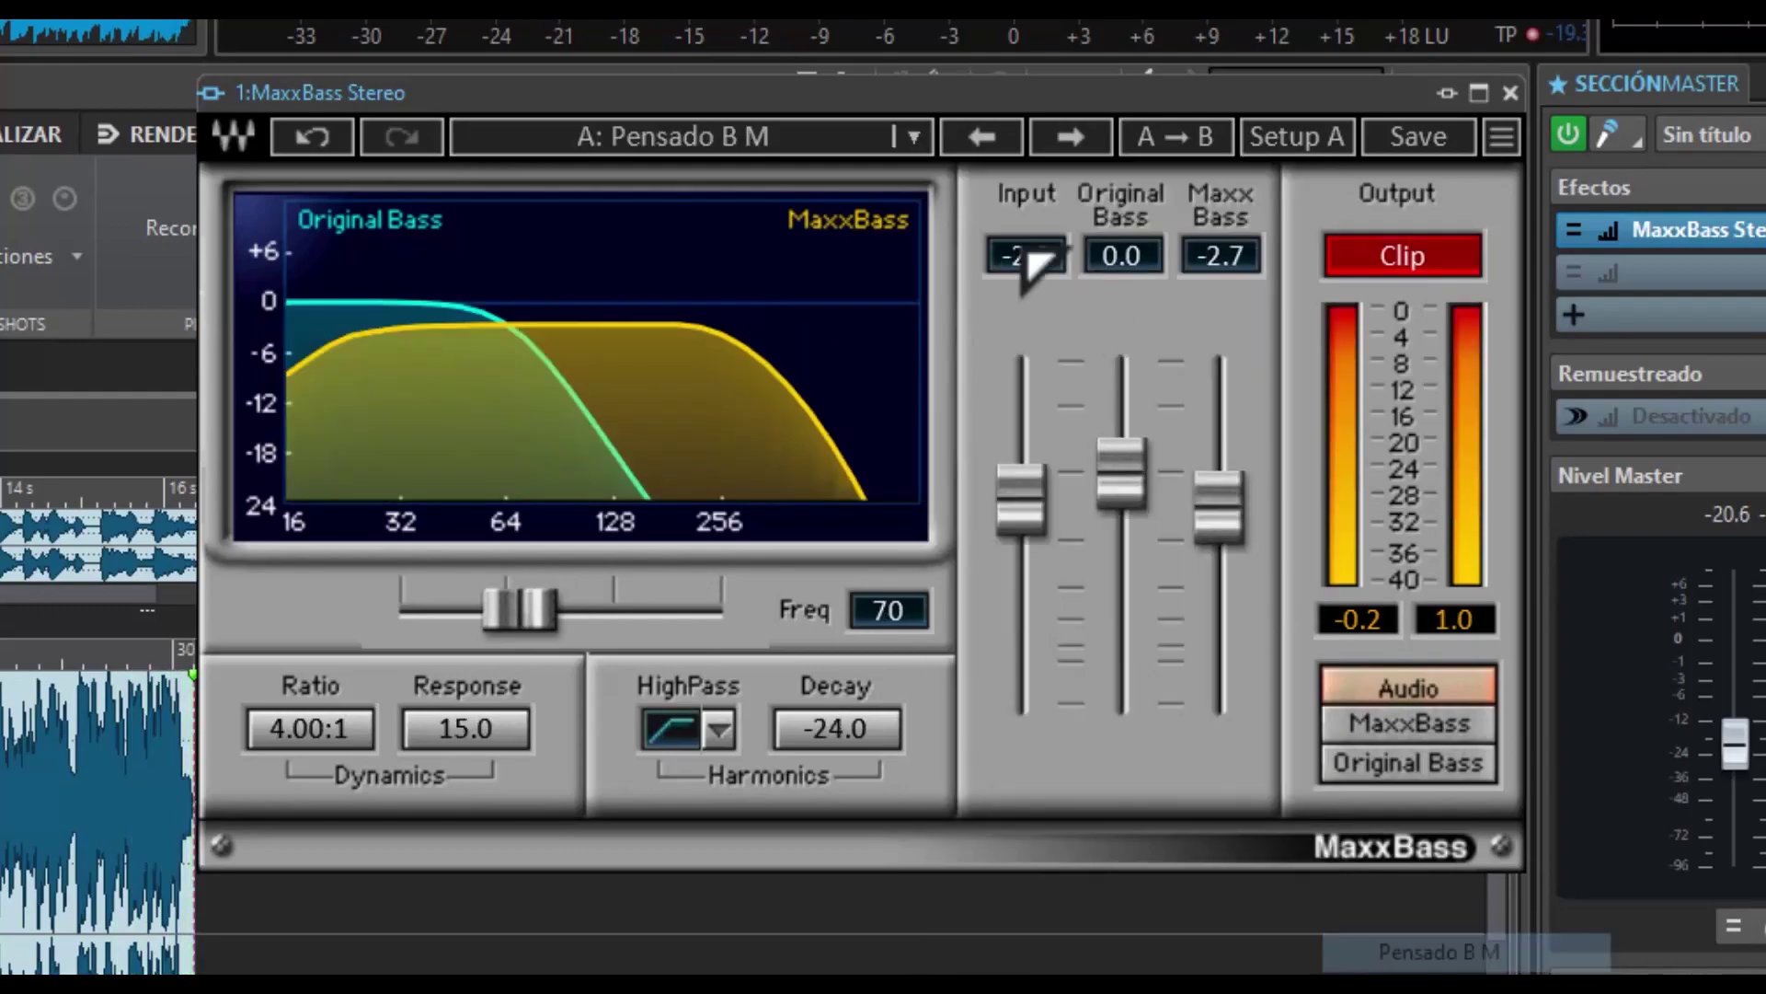
click(1089, 138)
drag(1023, 497, 1023, 575)
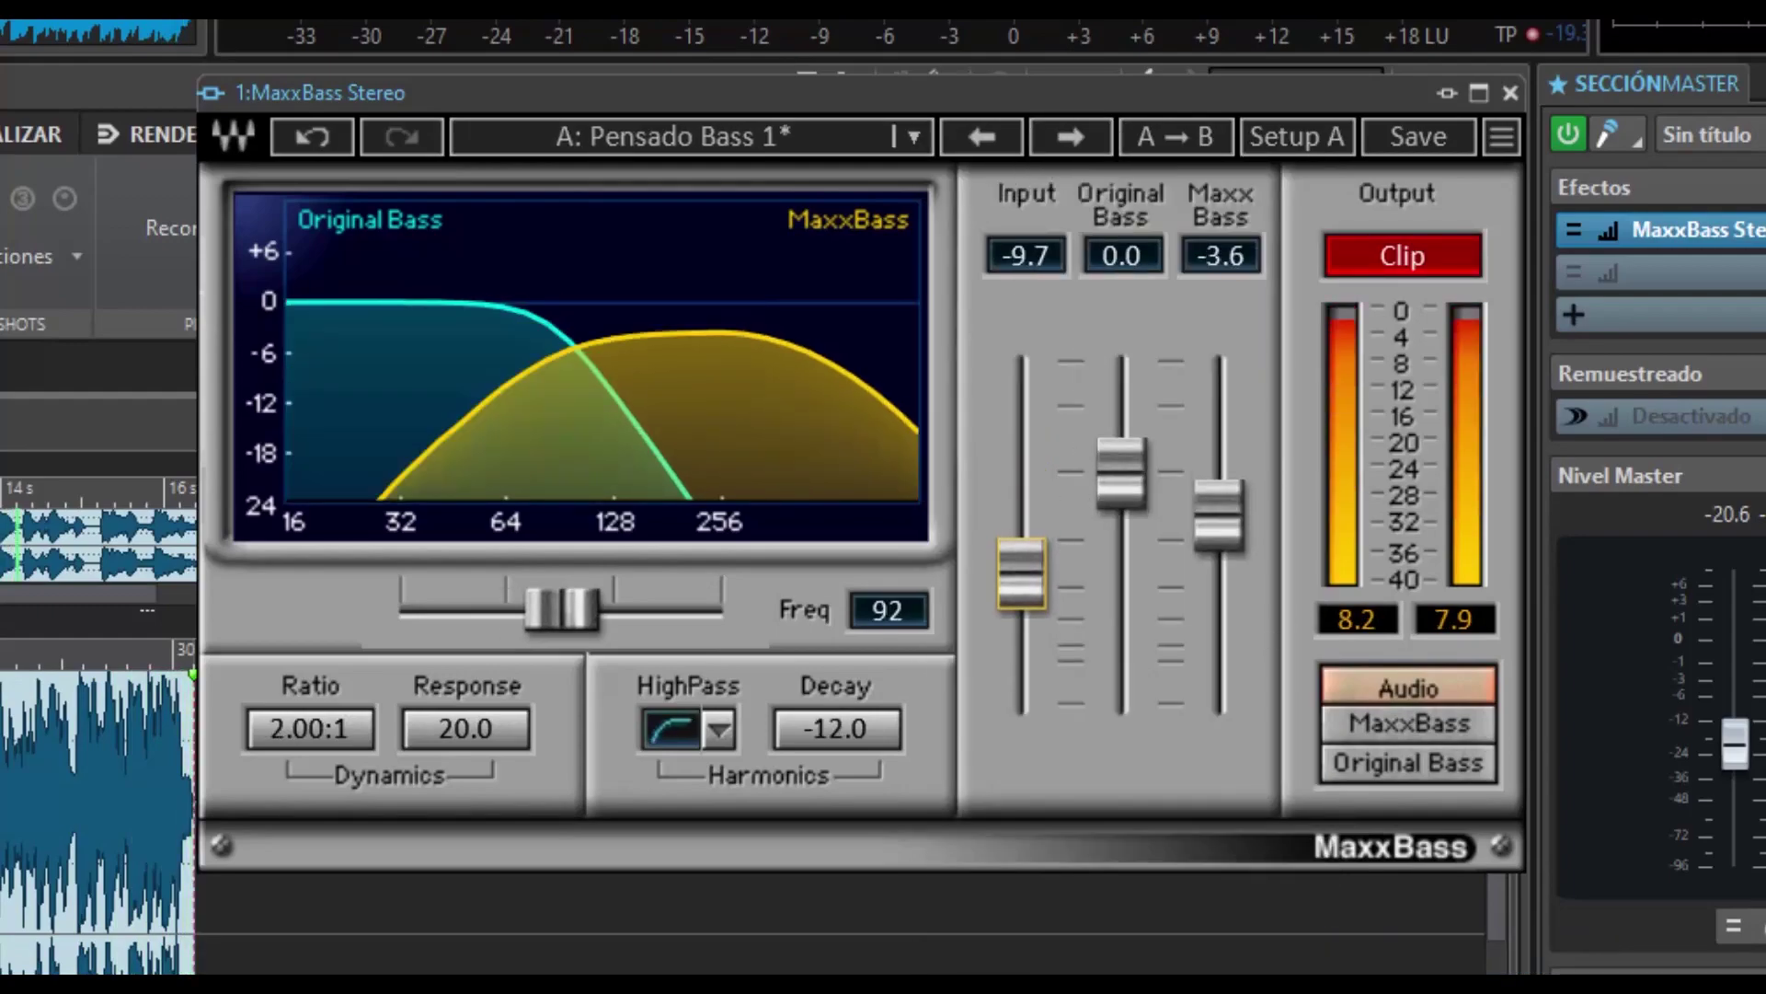
- Advance to the Pensado Bass 2 preset, reset the clip indicator and lower the input level to -12.4
click(1084, 147)
click(1404, 267)
drag(1033, 473, 1023, 594)
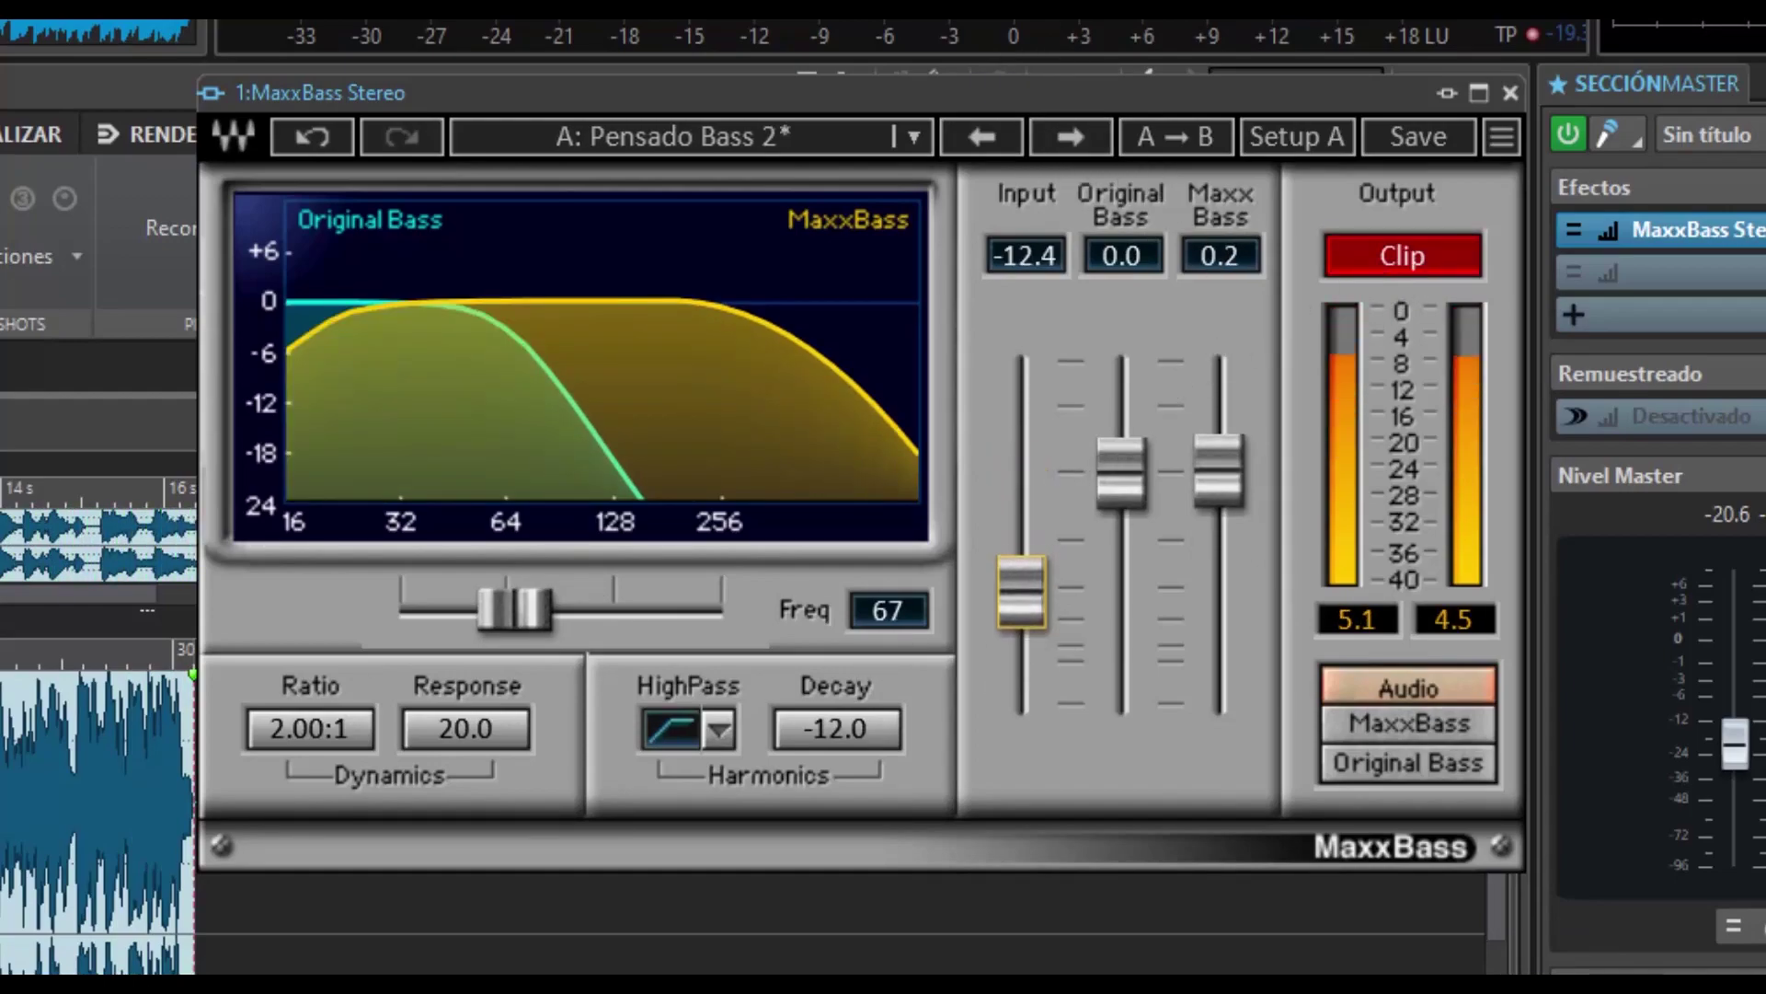